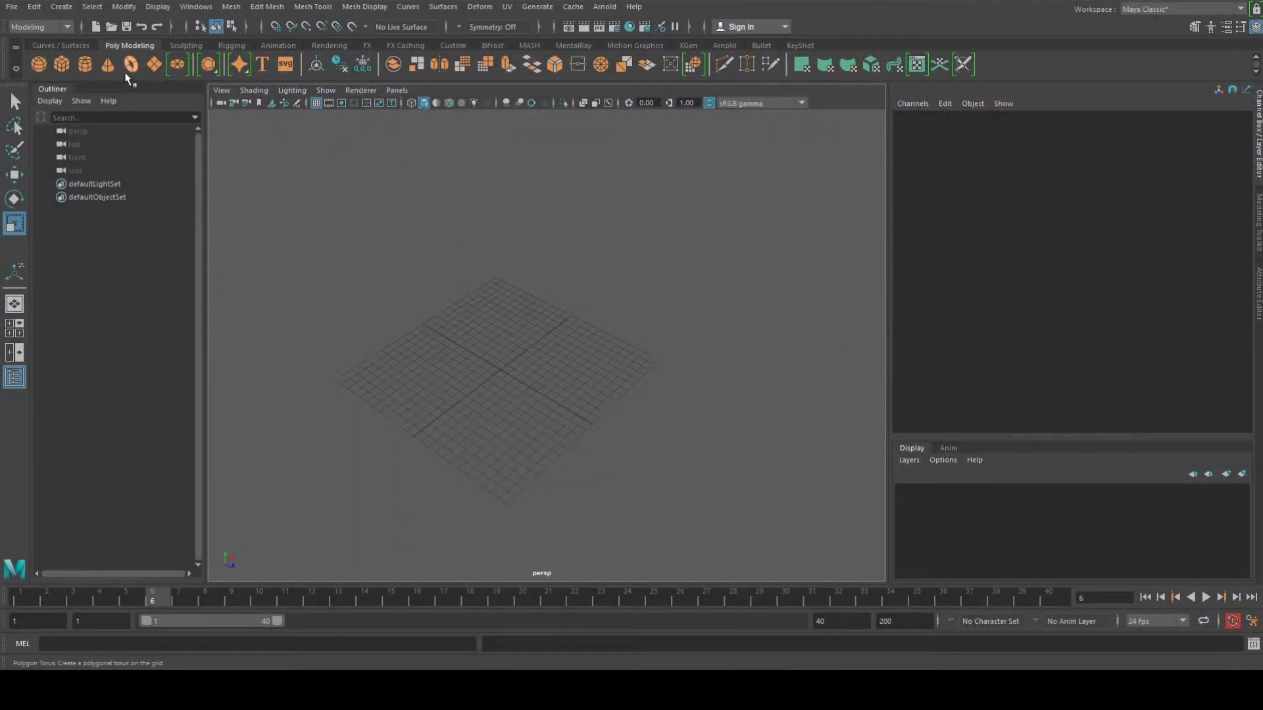
Step: Create an upright polygon cylinder near the grid's centre, with a radius of about 7.3 and a height of about 19.5
click(85, 63)
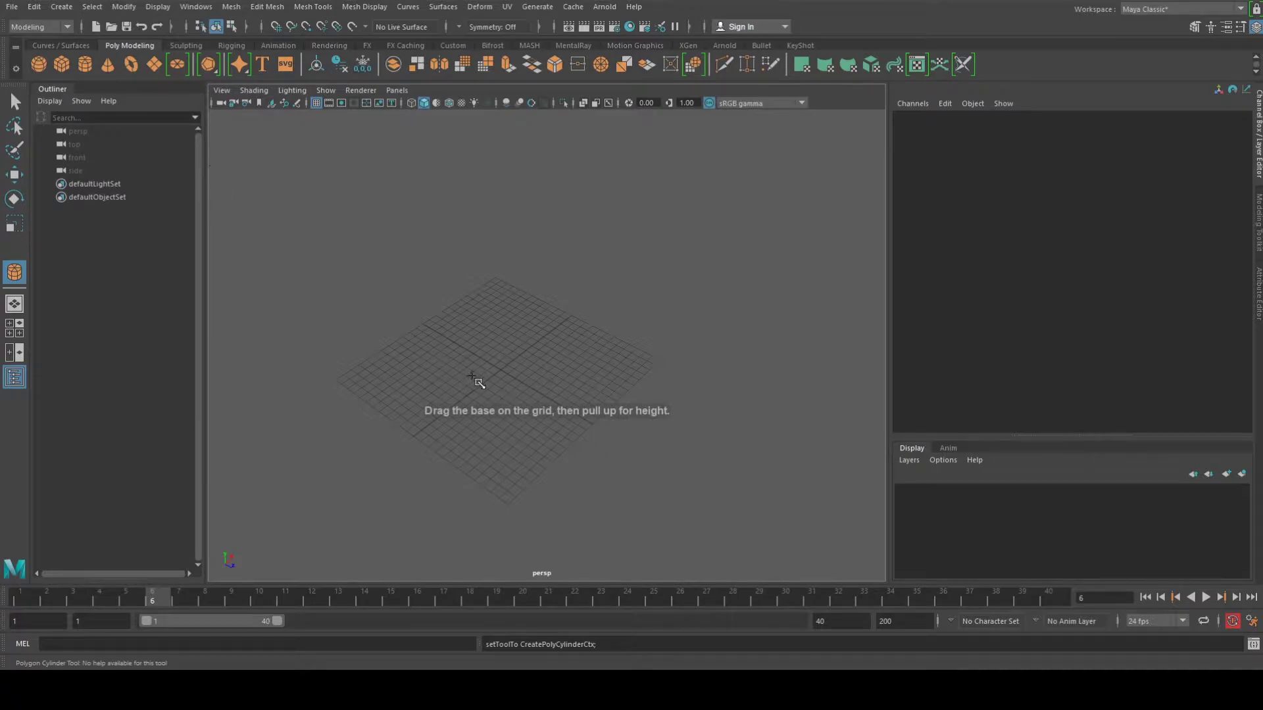
drag(494, 413, 481, 310)
key(r)
alt+middle_drag(481, 309, 517, 371)
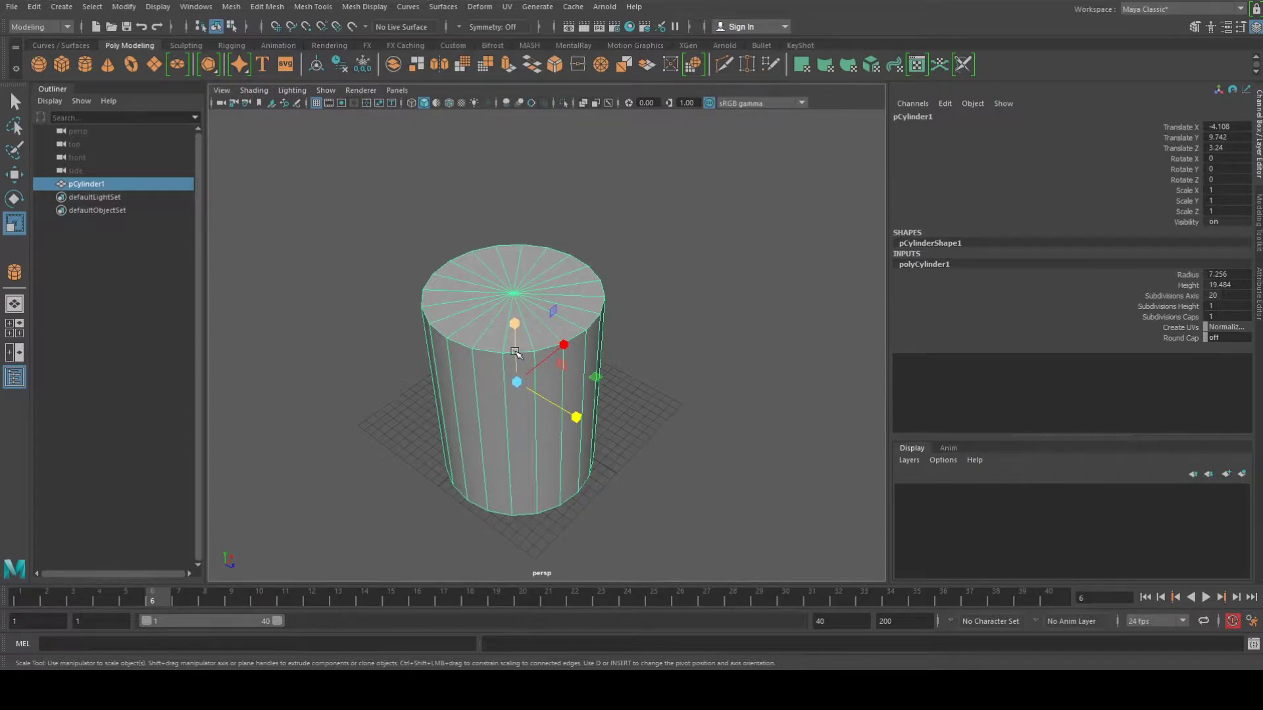
Step: Create a smaller polygon cylinder beside the first one, with a radius of about 3.6 and a height of about 17.1
click(85, 64)
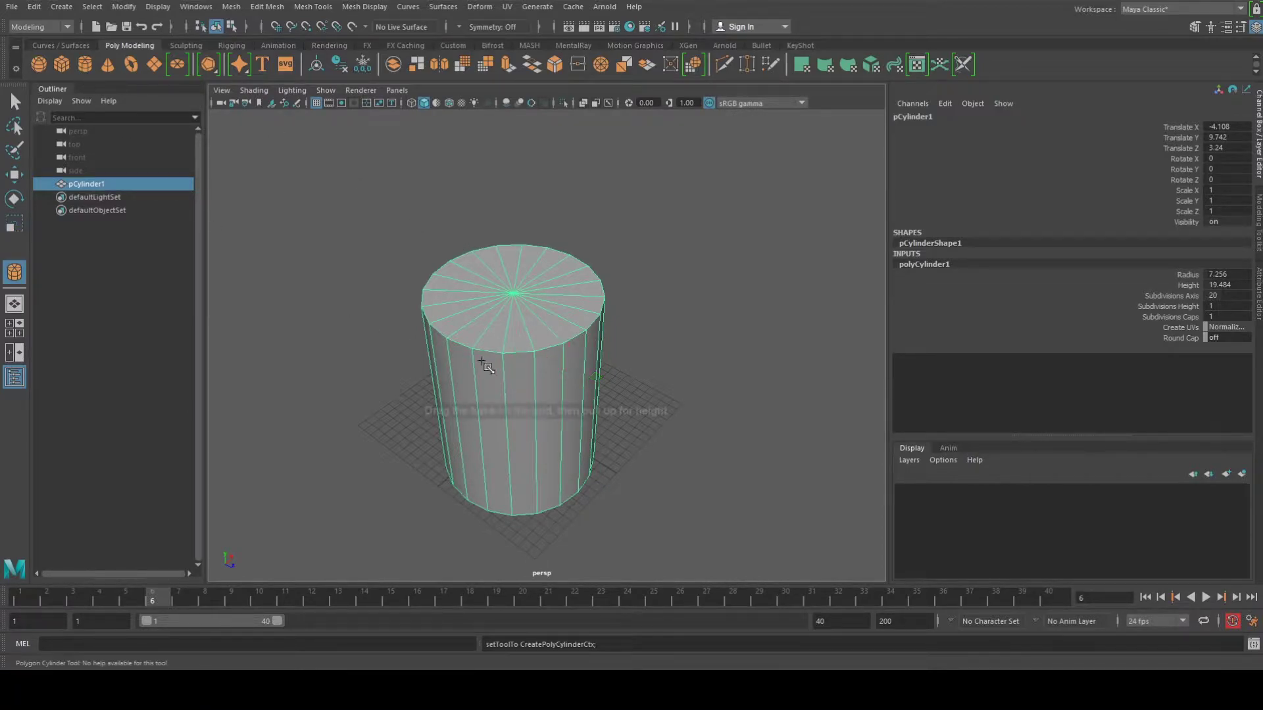
alt+drag(699, 459, 671, 470)
drag(648, 398, 632, 336)
Step: Lay the small cylinder on its side by setting its X rotation to 90
key(e)
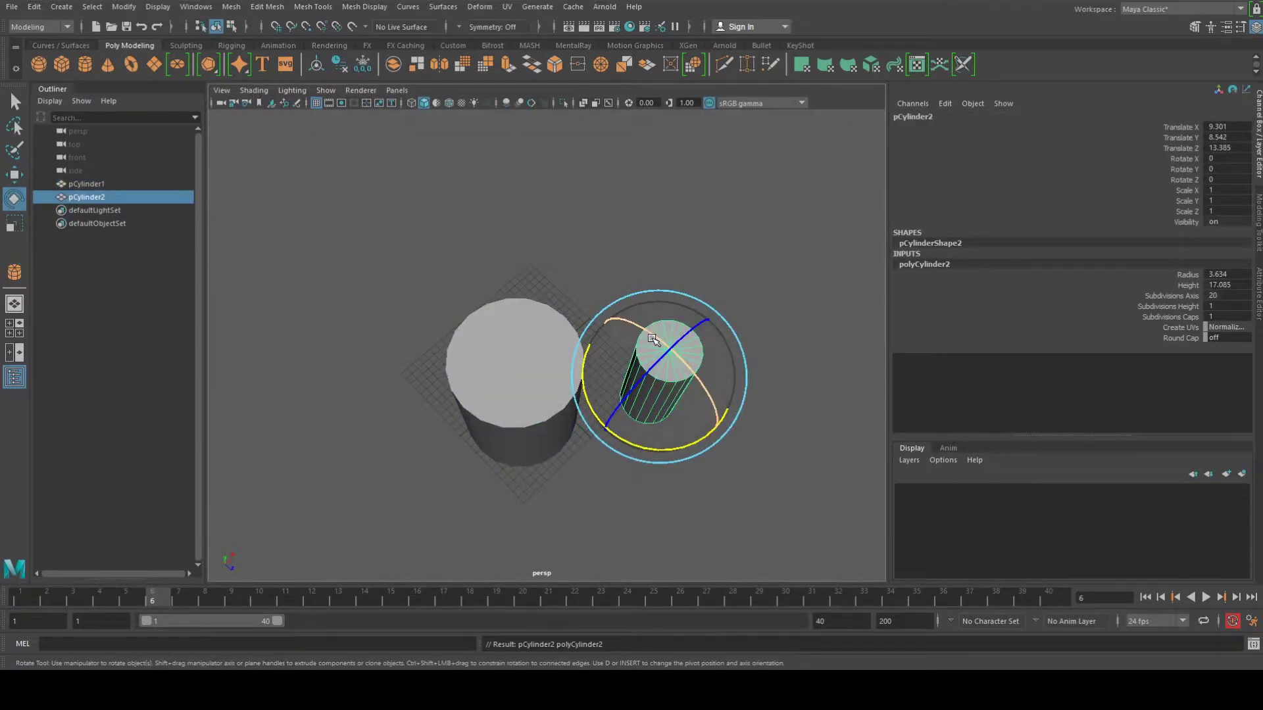
alt+drag(653, 350, 627, 300)
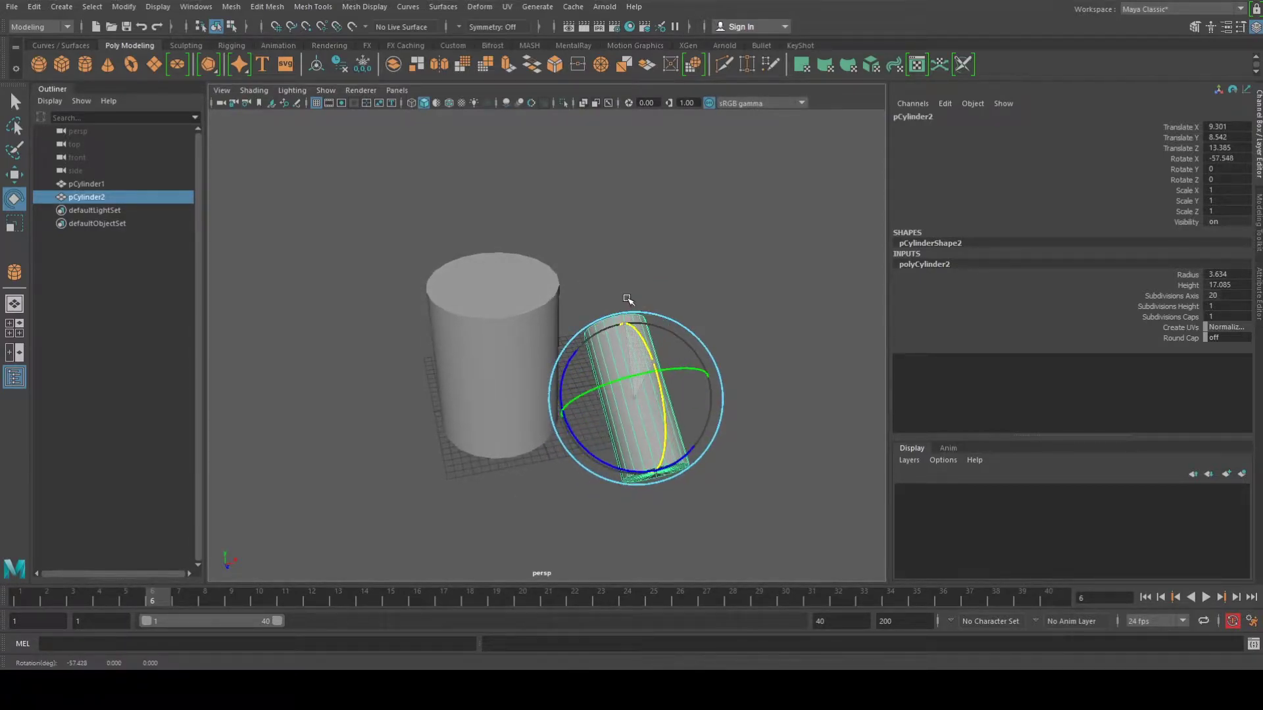
double_click(1223, 159)
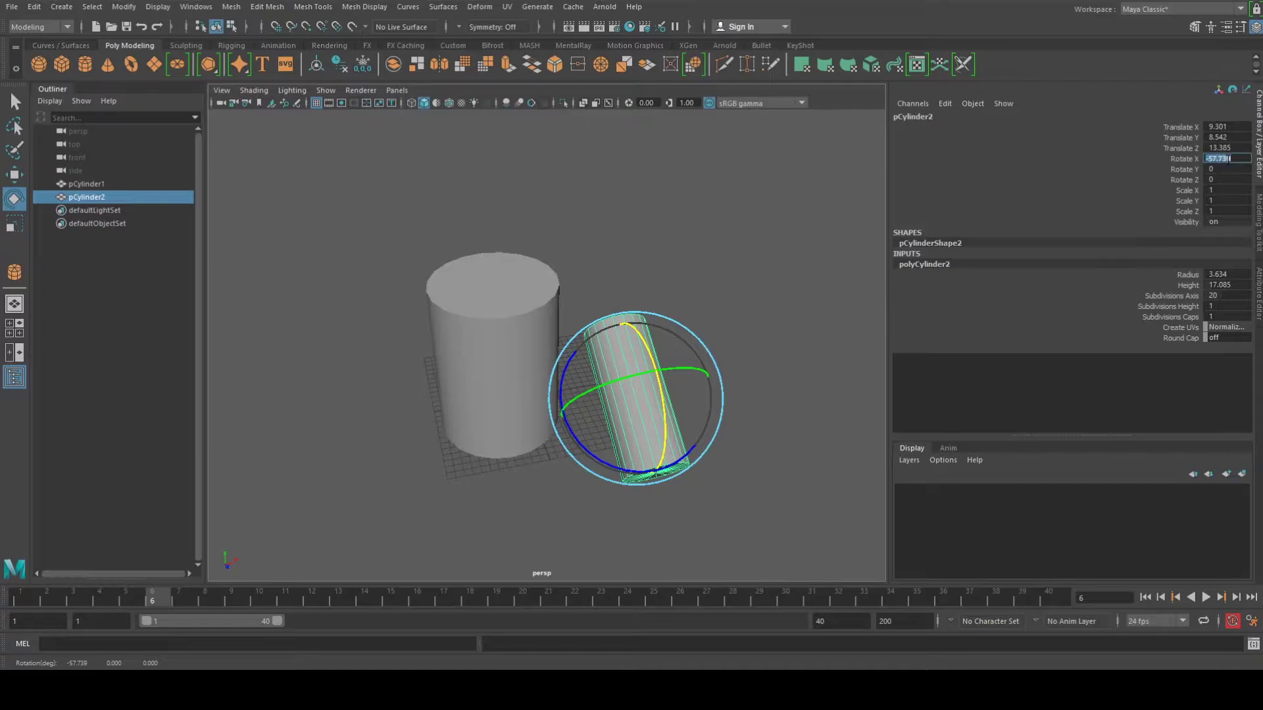
text(90)
key(Return)
Step: Move the small cylinder to about X -3, Z 16.7 so its end penetrates the side of the large cylinder
text(w)
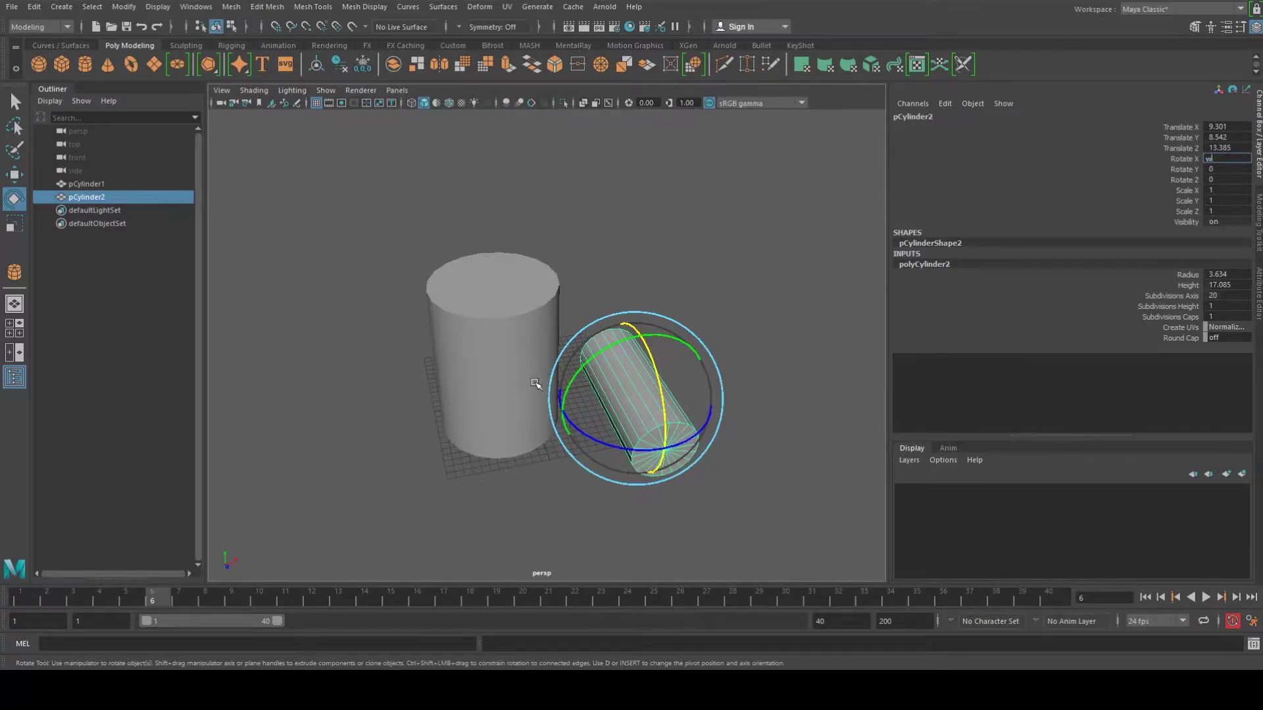
alt+drag(506, 404, 587, 423)
key(w)
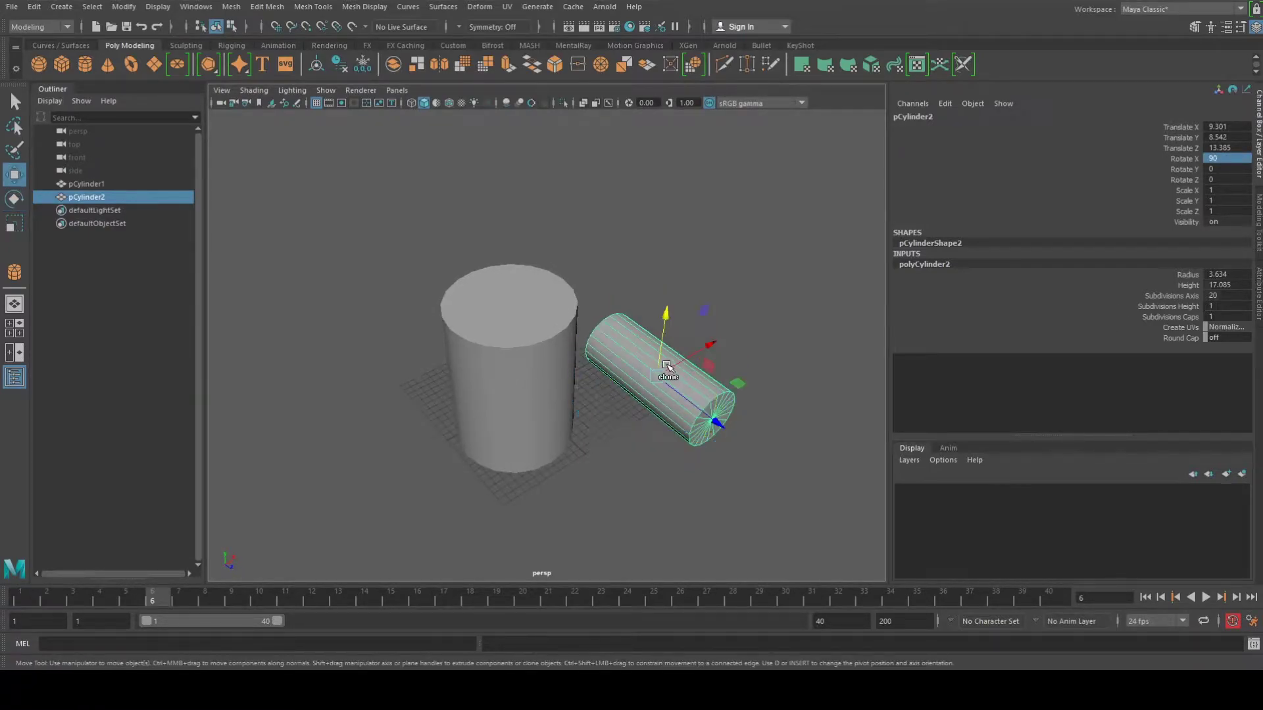
drag(709, 345, 719, 451)
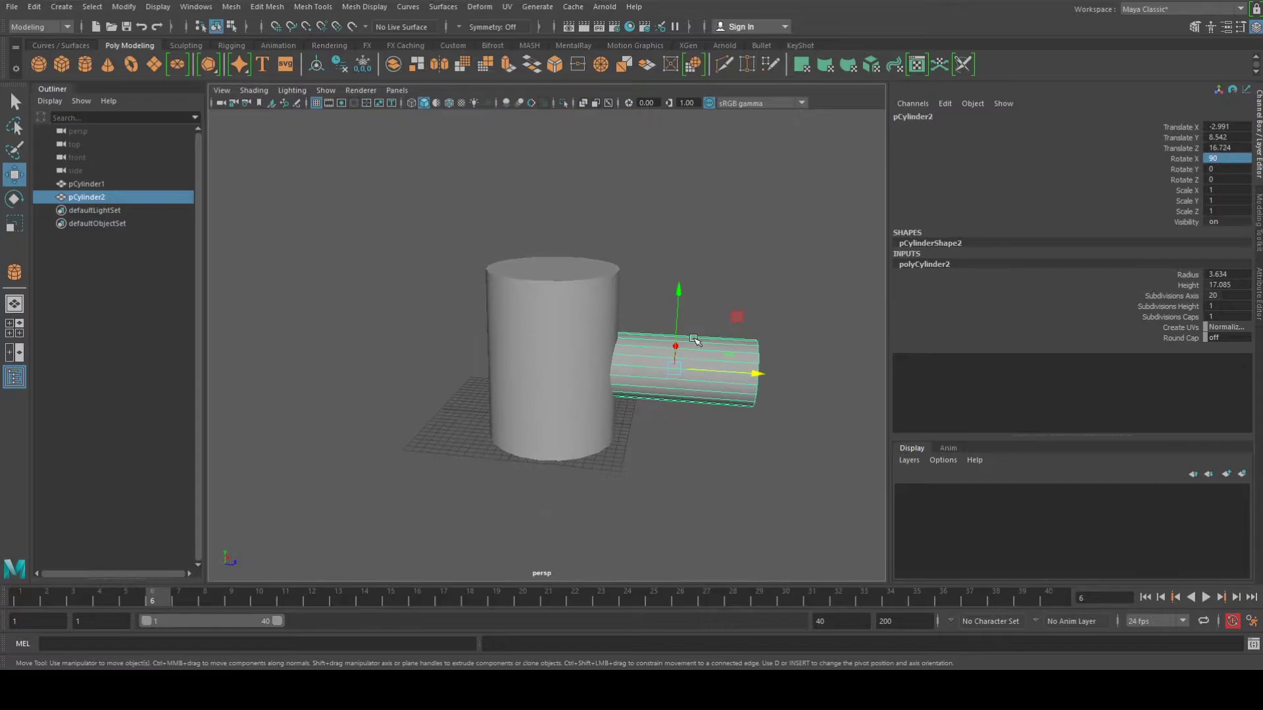
Step: Subtract the small cylinder from the large cylinder with a Boolean Difference
click(610, 339)
shift+click(691, 355)
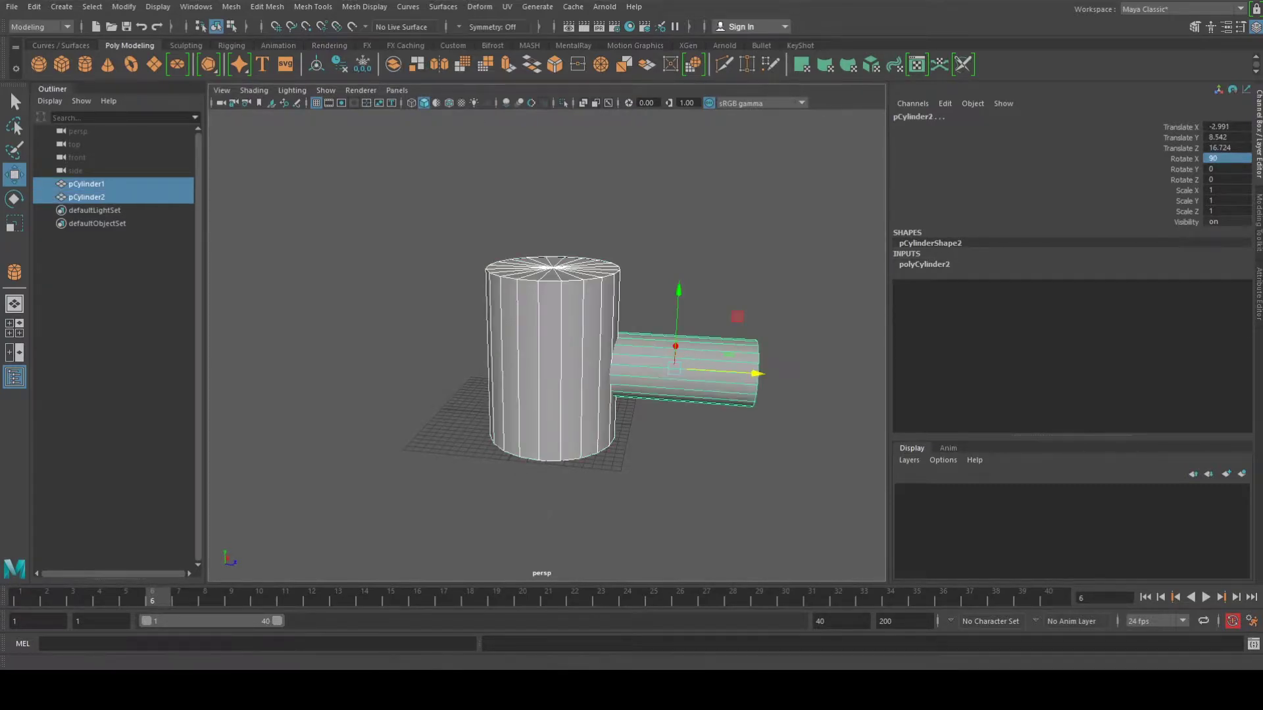
click(232, 8)
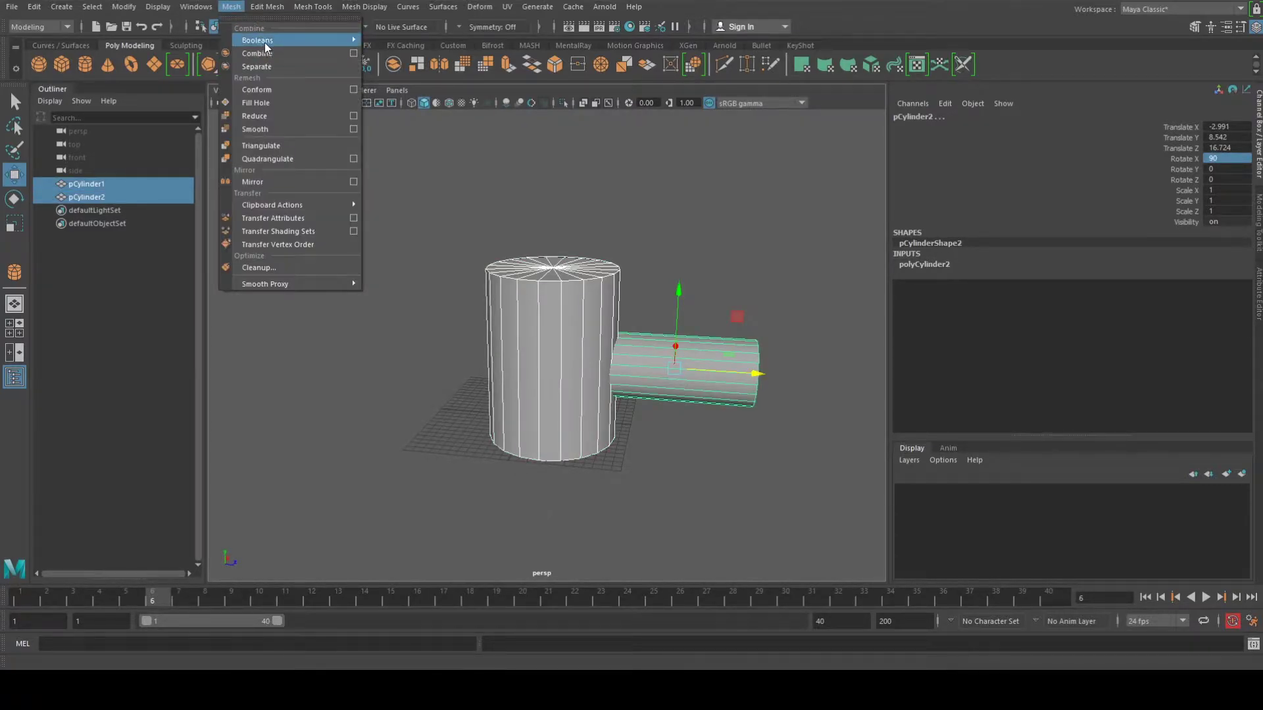
mouse_move(265, 42)
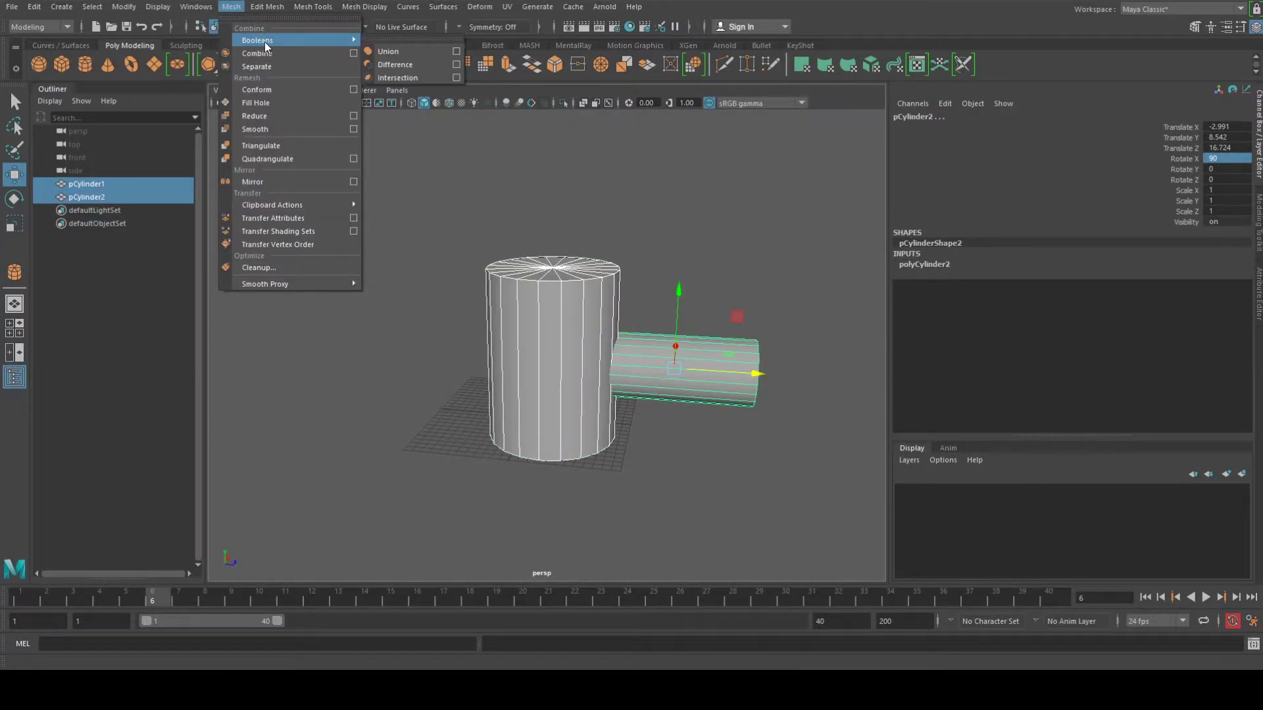
click(436, 65)
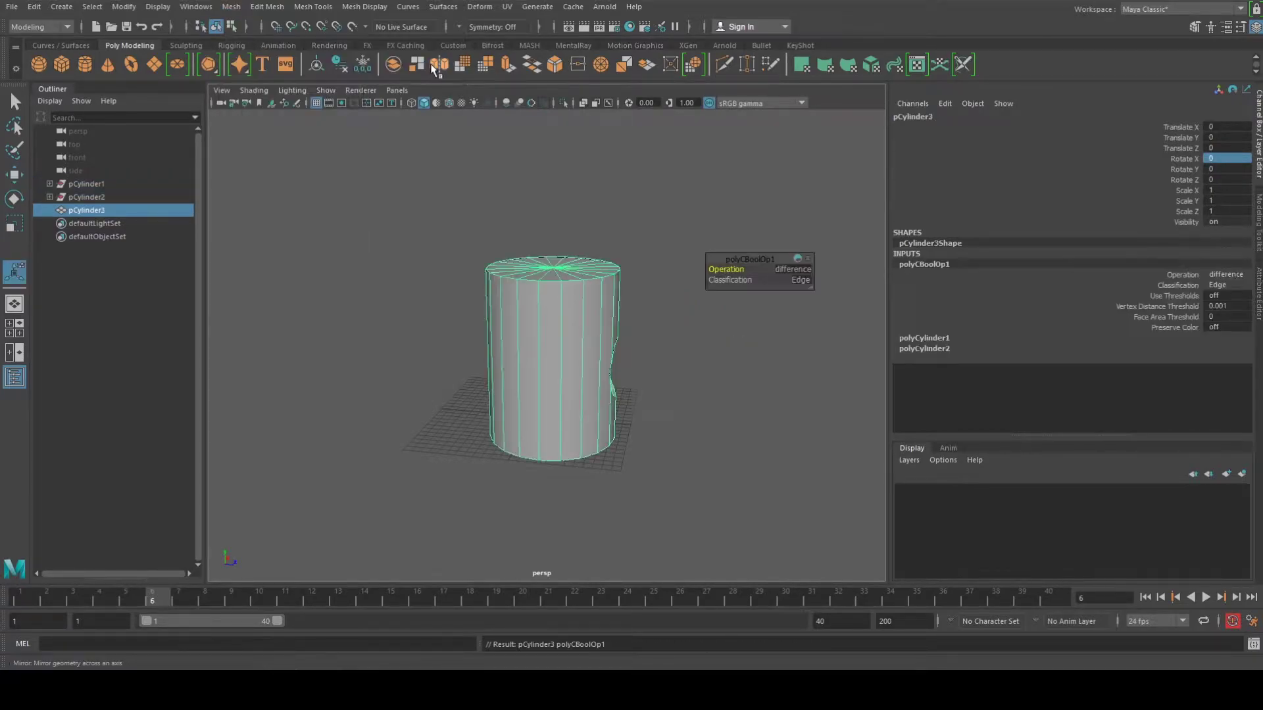
Step: Inspect the round recess cut into the large cylinder's side from several angles
alt+drag(631, 283, 521, 303)
scroll(518, 316, up, 6)
alt+drag(517, 368, 389, 341)
click(700, 199)
scroll(389, 342, down, 3)
alt+middle_drag(361, 353, 409, 406)
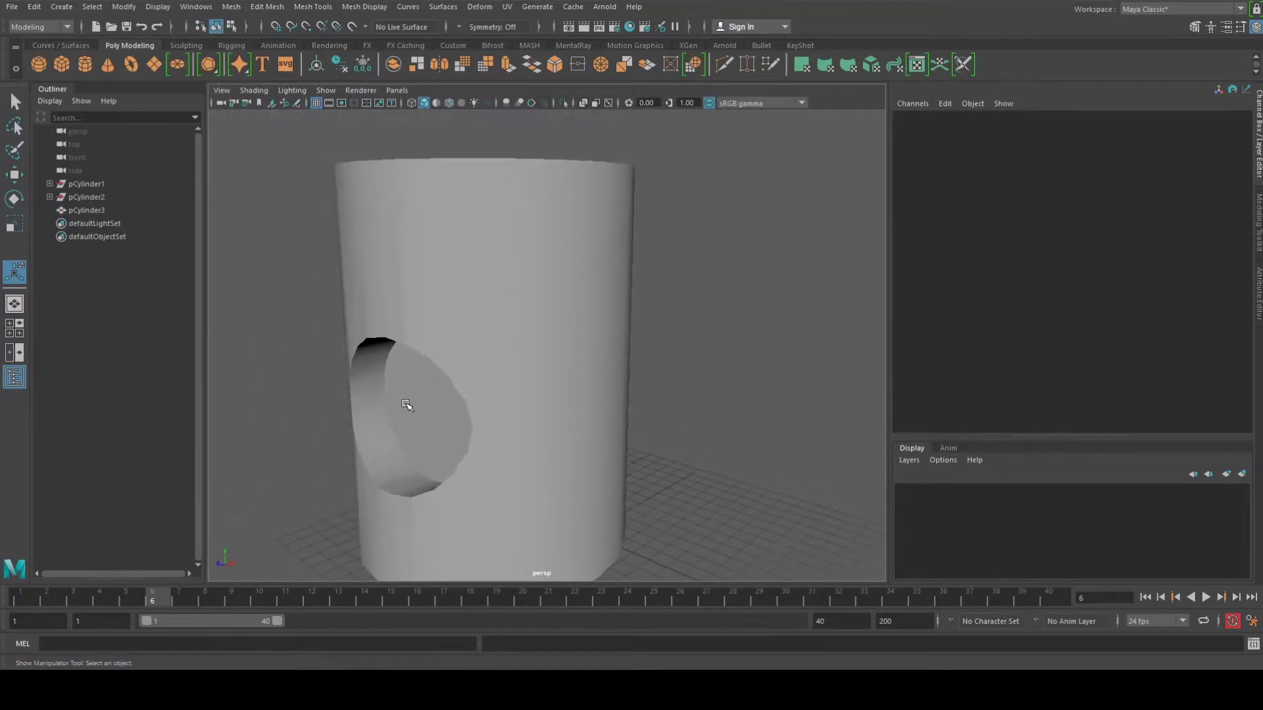
alt+drag(409, 406, 443, 402)
scroll(444, 399, down, 3)
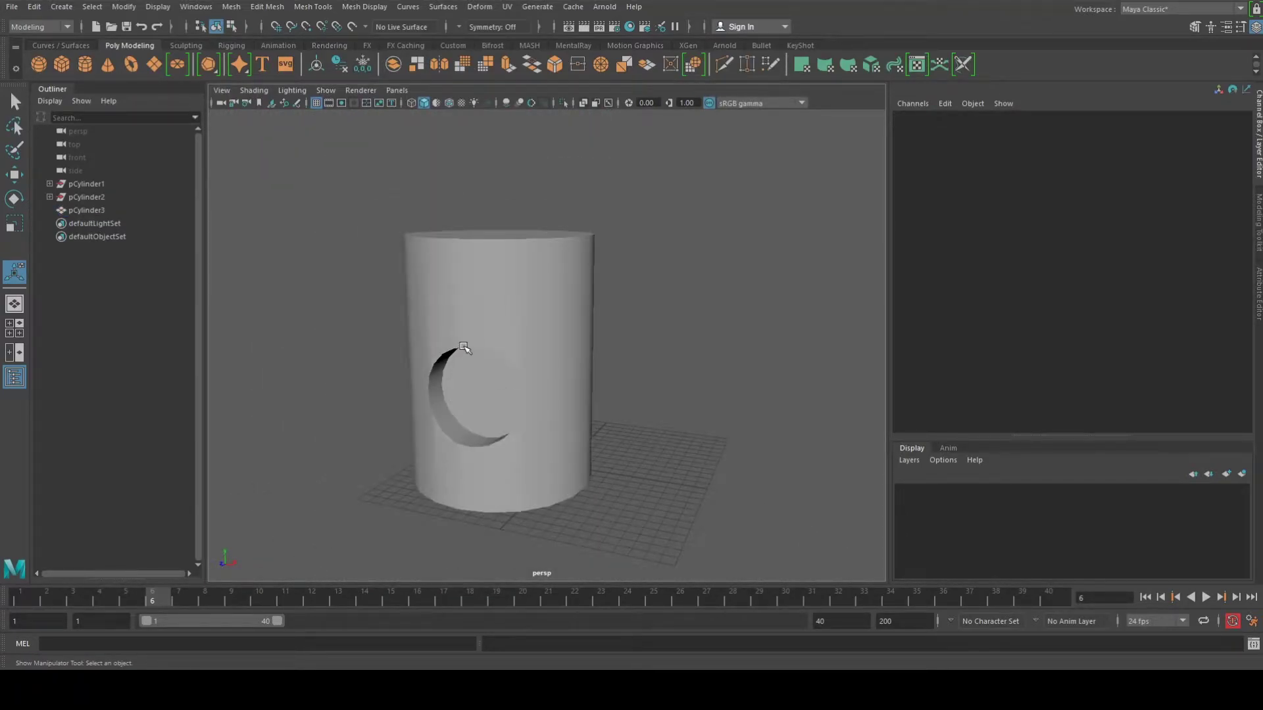
Step: Preview the cut cylinder with smoothing, return it to unsmoothed display and examine the long edges around the recess
click(554, 363)
key(3)
click(657, 365)
alt+drag(436, 399, 544, 400)
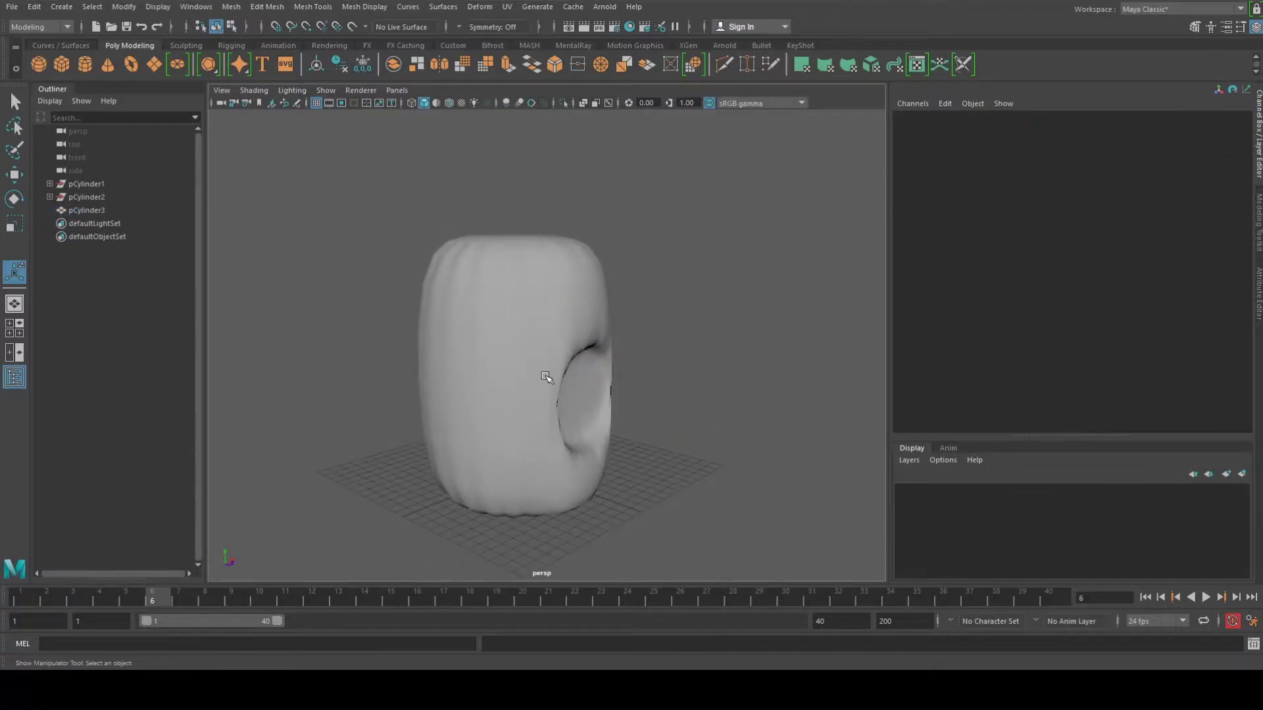
click(546, 377)
scroll(550, 375, up, 5)
key(1)
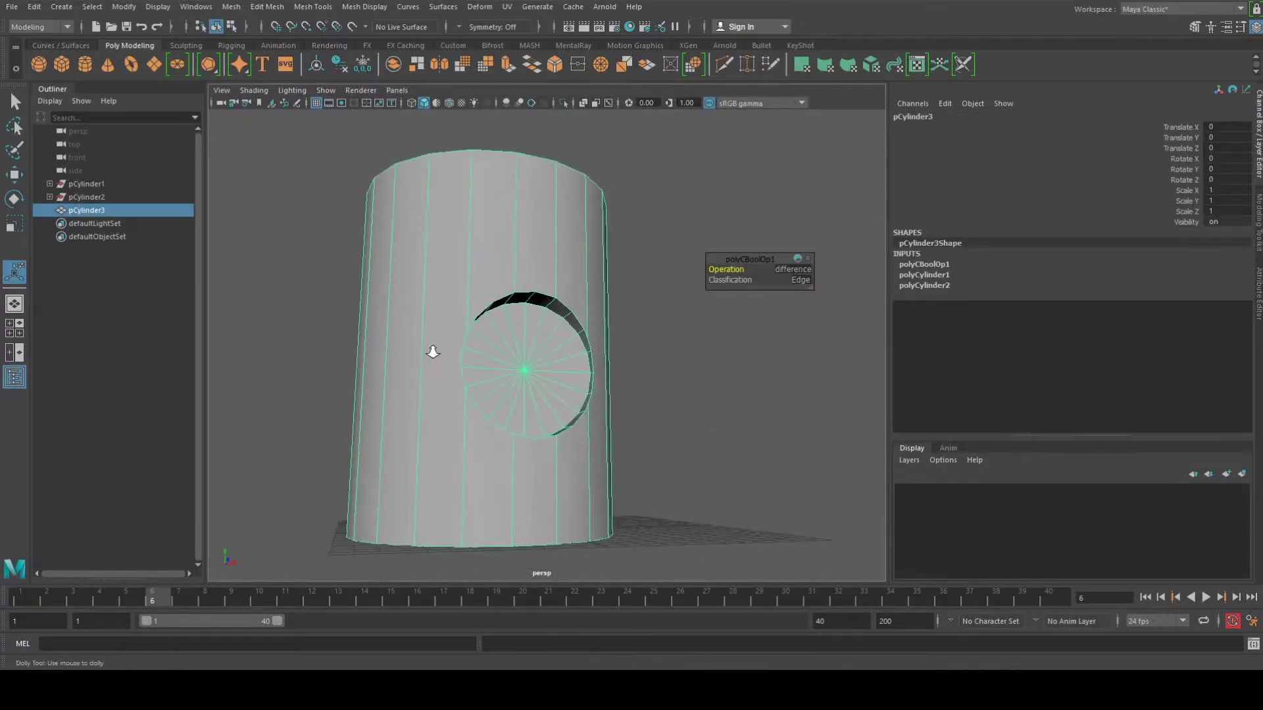
scroll(432, 352, up, 3)
alt+drag(501, 336, 457, 355)
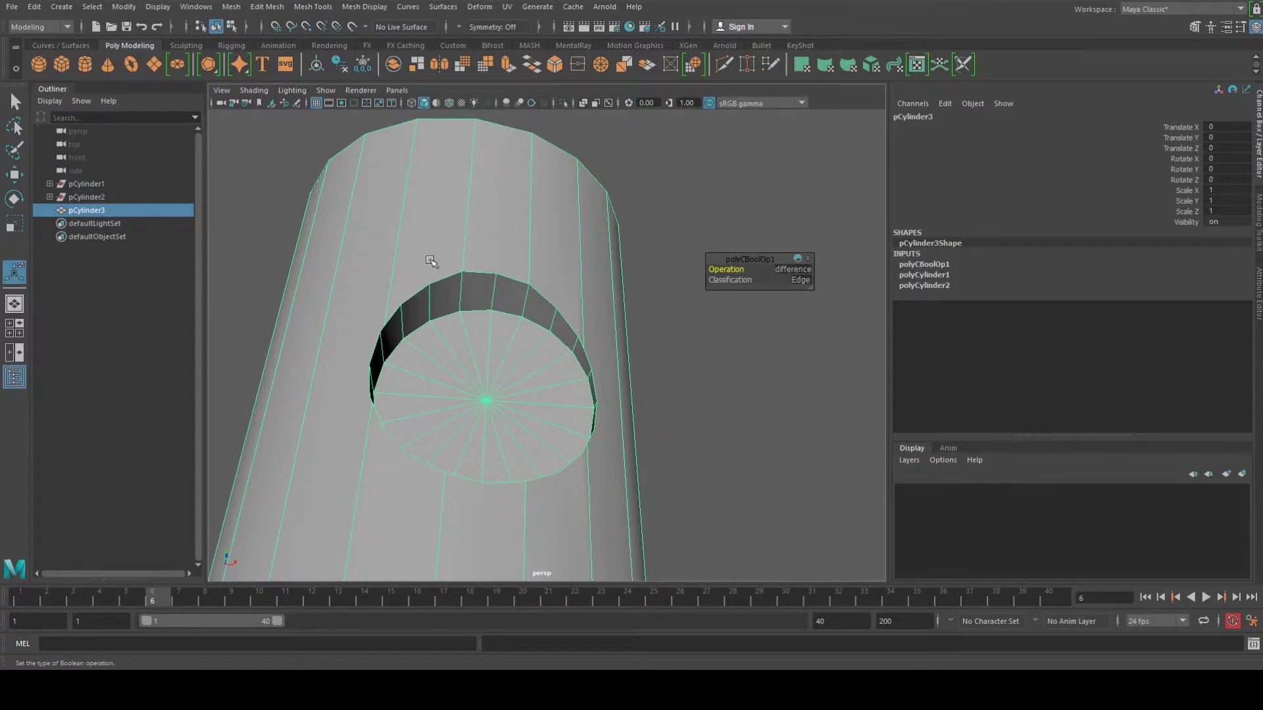
alt+drag(425, 316, 366, 375)
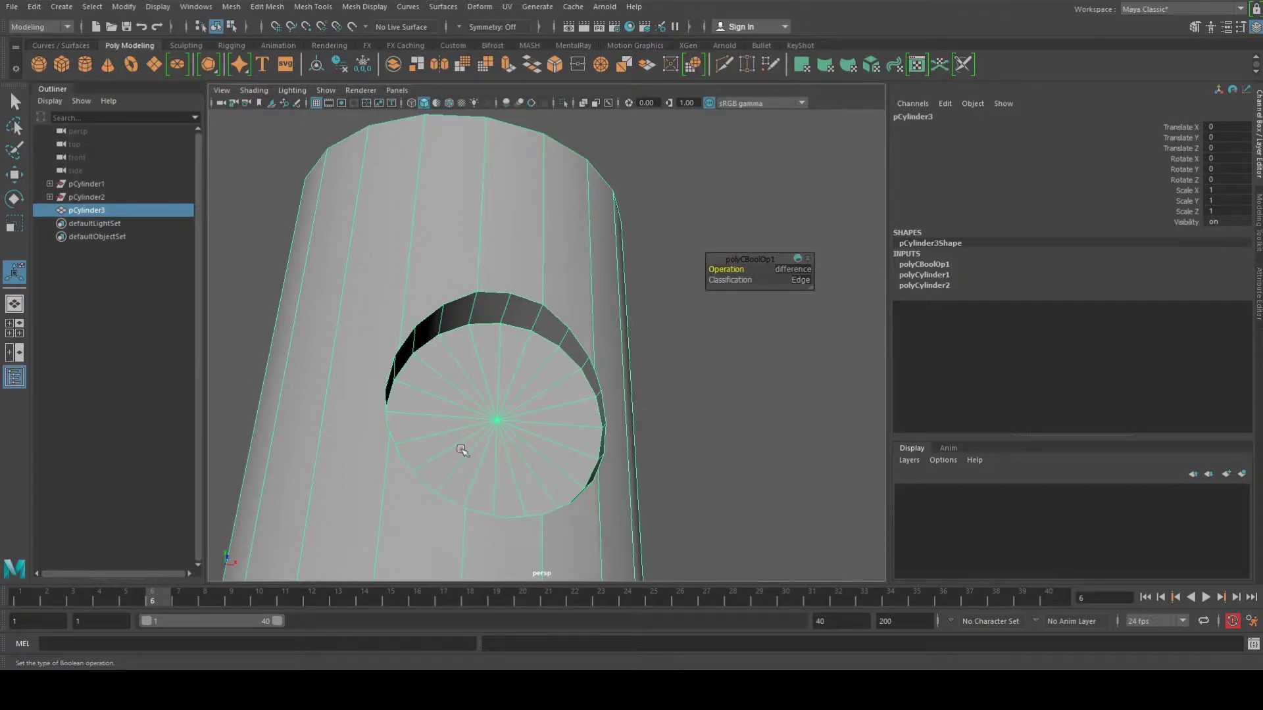
scroll(413, 376, down, 5)
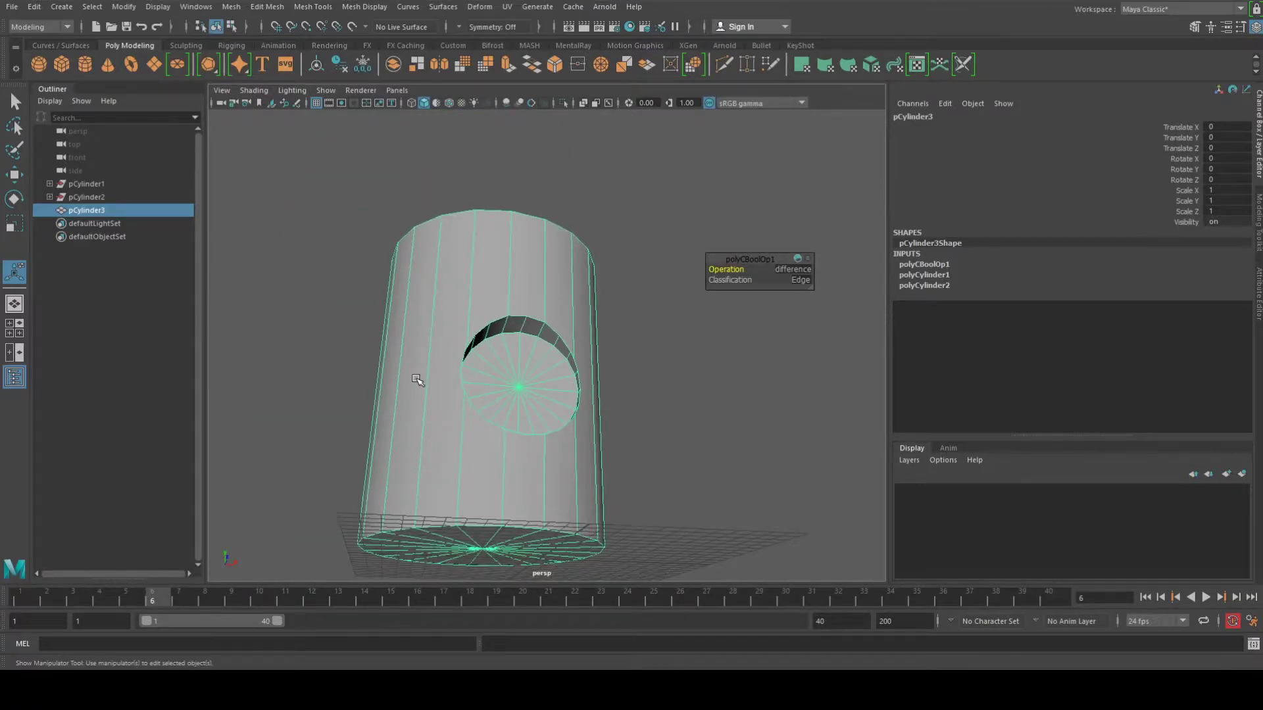
Step: Undo the Boolean Difference to restore the two separate cylinders
key(ctrl+z)
key(shift+z)
key(ctrl+z)
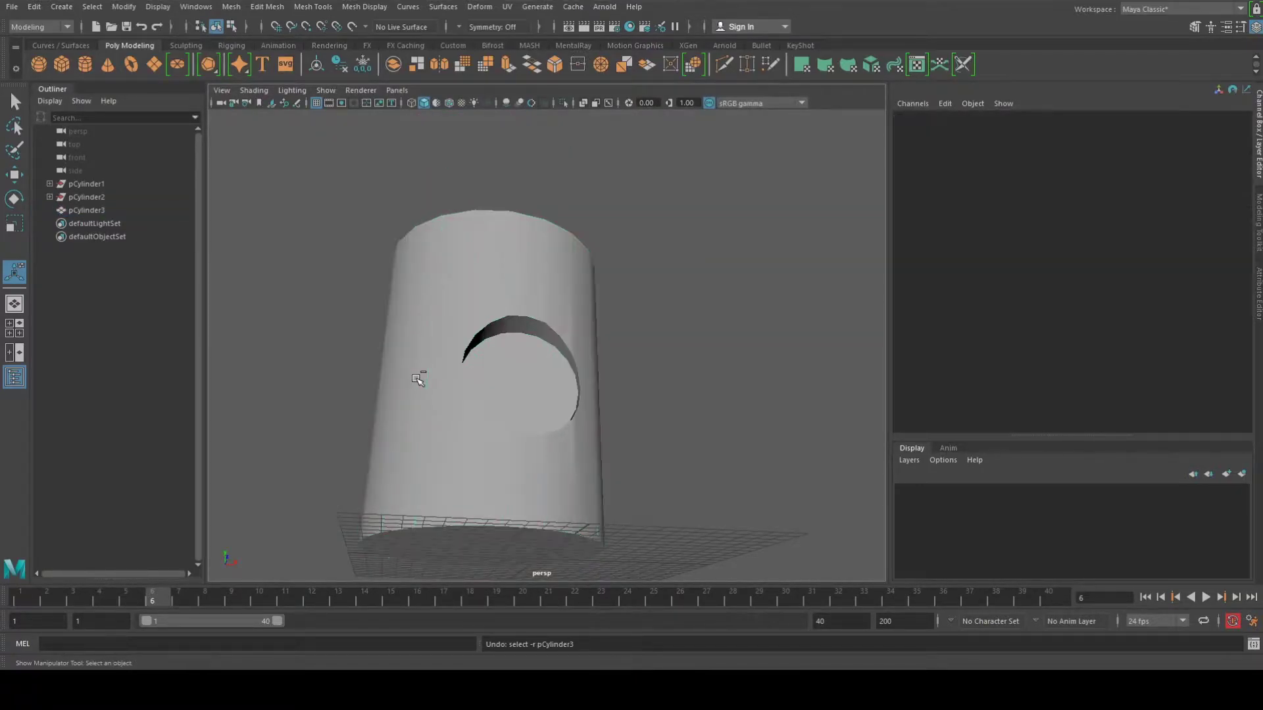
key(ctrl+z)
Step: Set the large cylinder's height subdivisions to 9
click(418, 380)
alt+drag(417, 375, 445, 358)
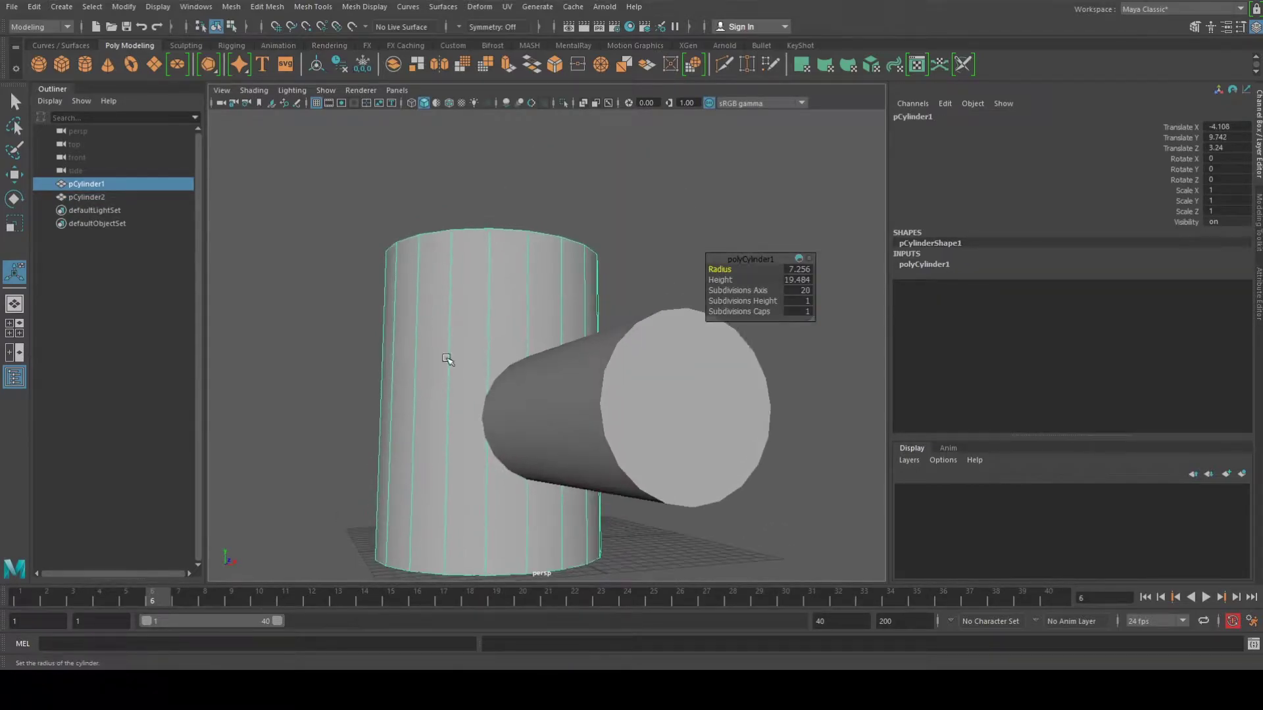
click(758, 301)
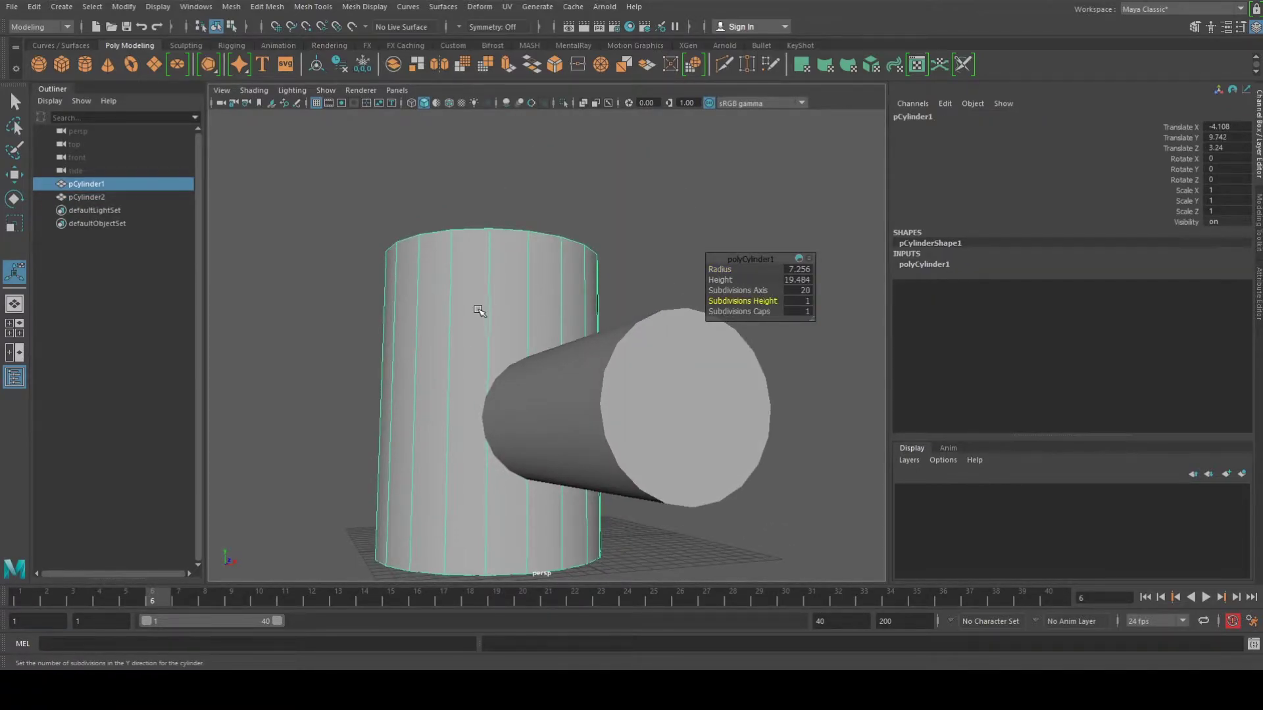
drag(480, 311, 537, 314)
alt+drag(529, 402, 557, 412)
Step: Subtract the small cylinder from the subdivided large cylinder with a Boolean Difference
click(601, 431)
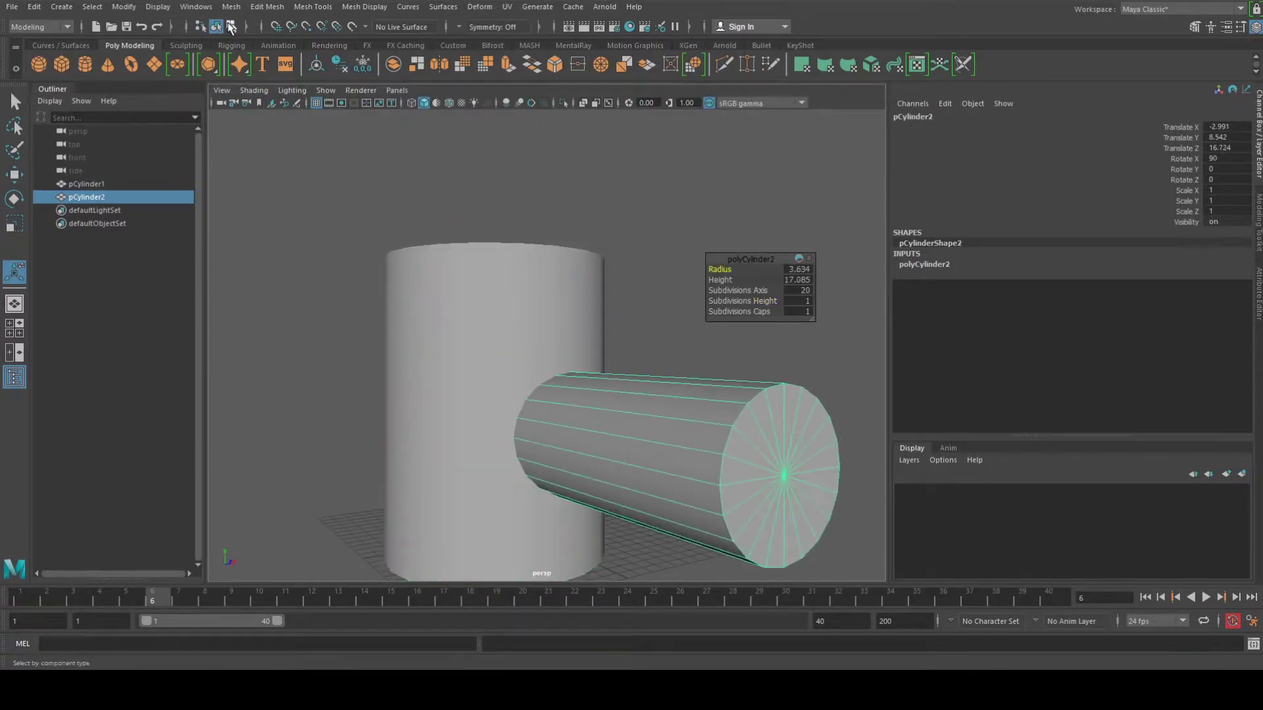
click(318, 234)
click(545, 348)
shift+click(560, 394)
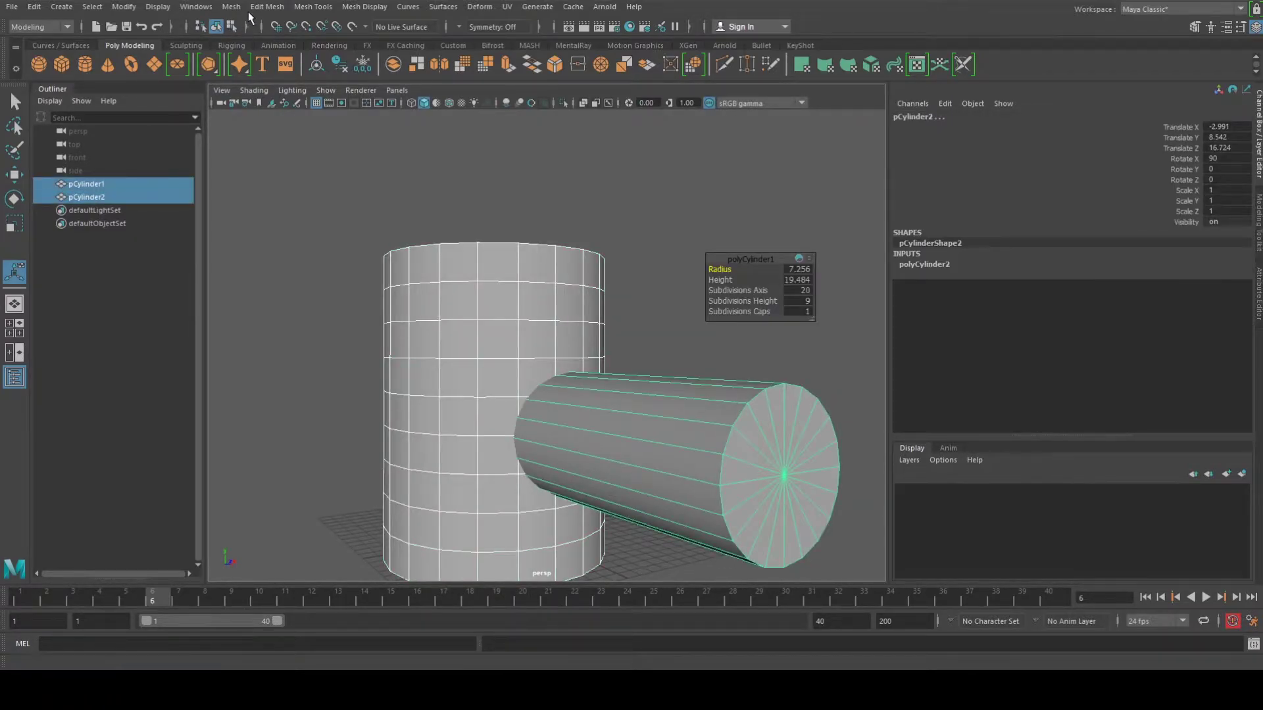
click(231, 6)
mouse_move(258, 42)
click(434, 65)
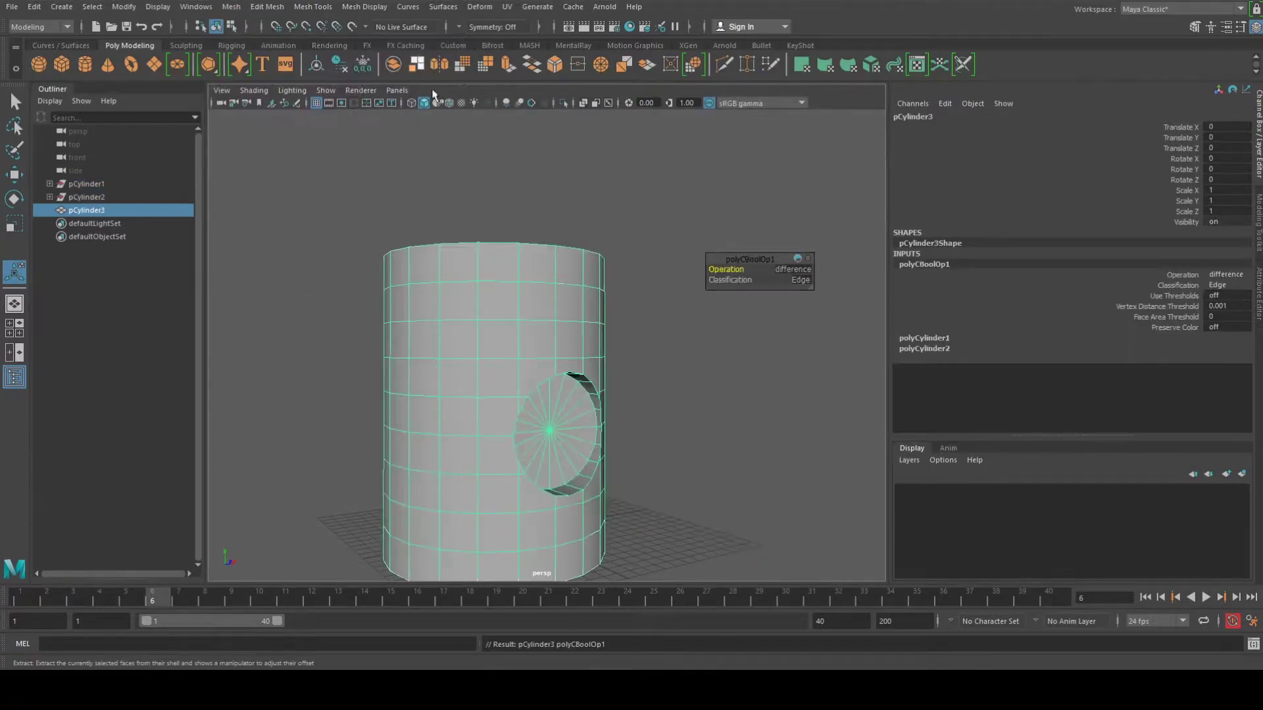
Step: Examine up close how the subdivided cylinder's edges meet the rim of the recess
click(583, 181)
alt+drag(587, 236, 512, 229)
click(513, 265)
alt+drag(494, 307, 510, 287)
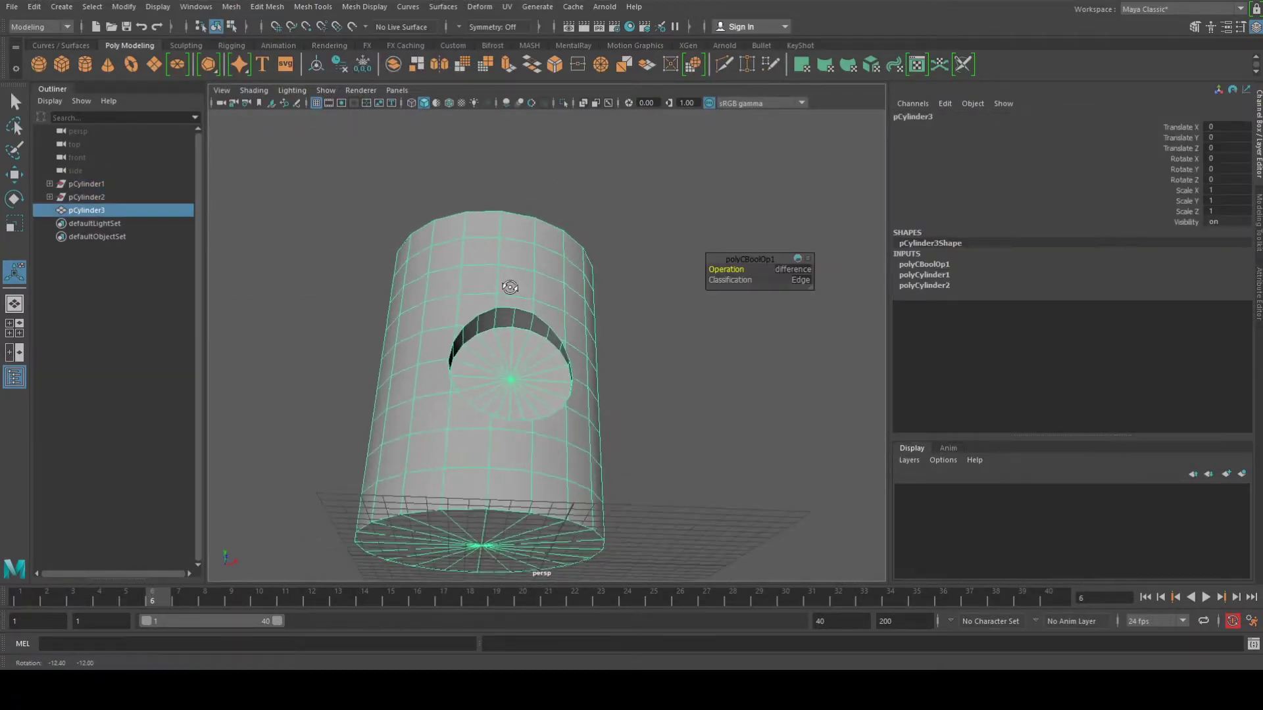
alt+right_drag(490, 301, 710, 346)
alt+right_drag(410, 292, 485, 342)
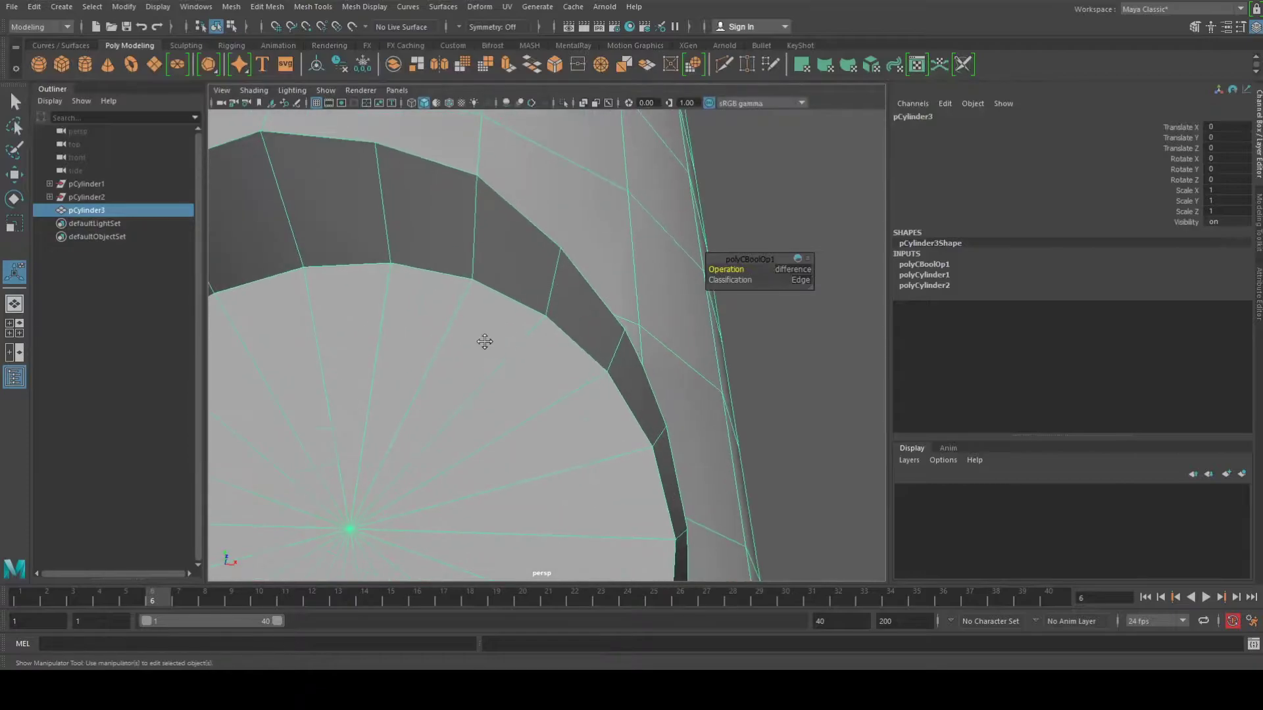
alt+middle_drag(485, 342, 648, 383)
alt+right_drag(649, 383, 579, 377)
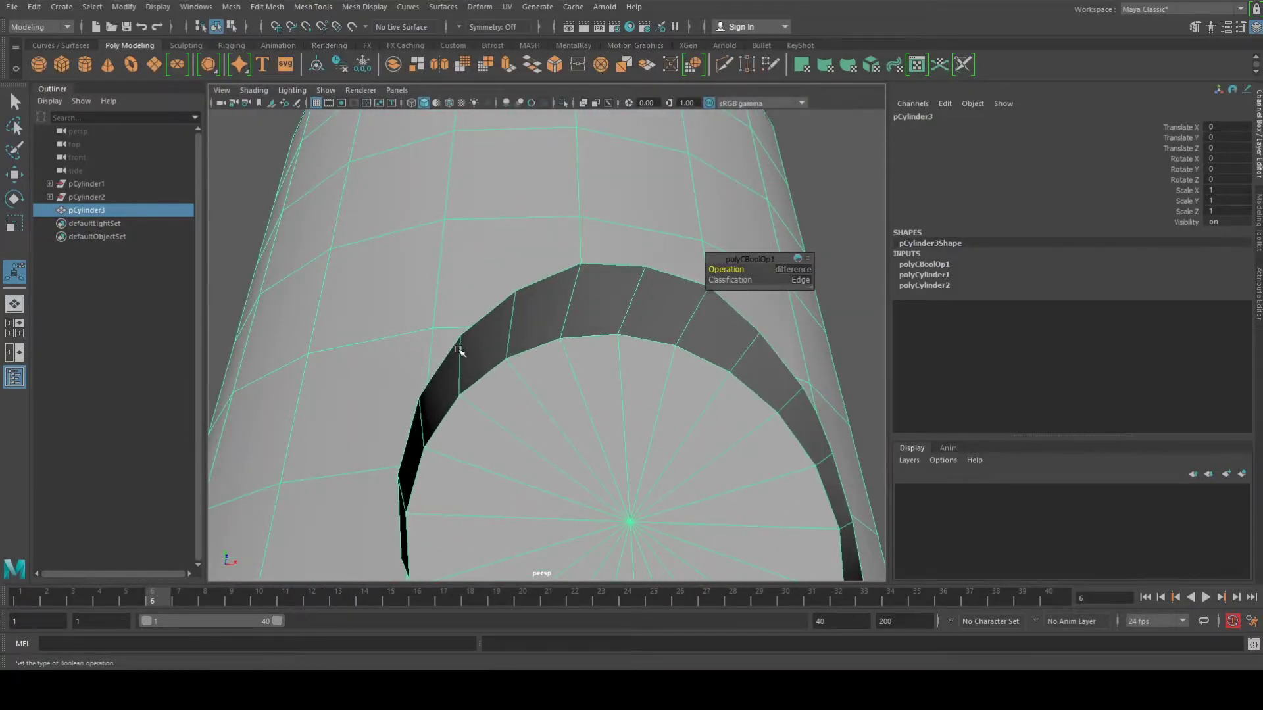
Step: Preview the subdivided result with smoothing, return it to unsmoothed display and review the mesh around the recess
scroll(460, 347, down, 6)
click(735, 408)
scroll(657, 427, down, 5)
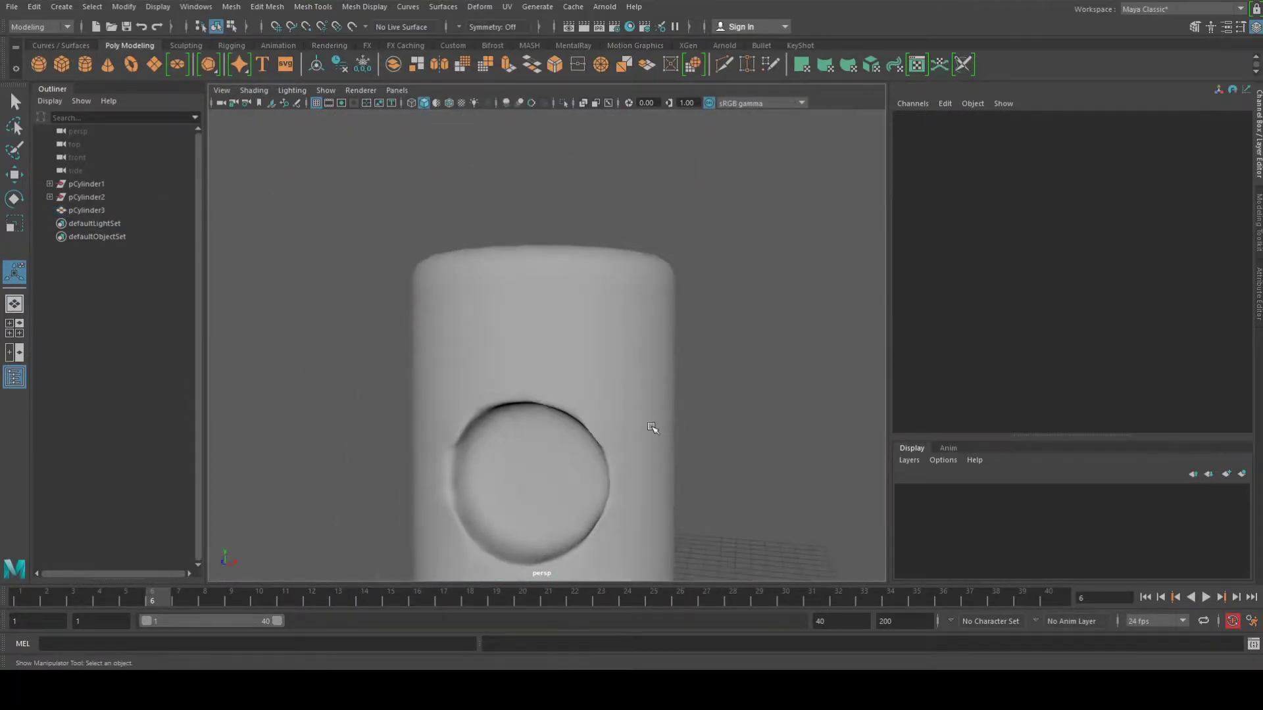
click(611, 426)
alt+drag(612, 424, 603, 381)
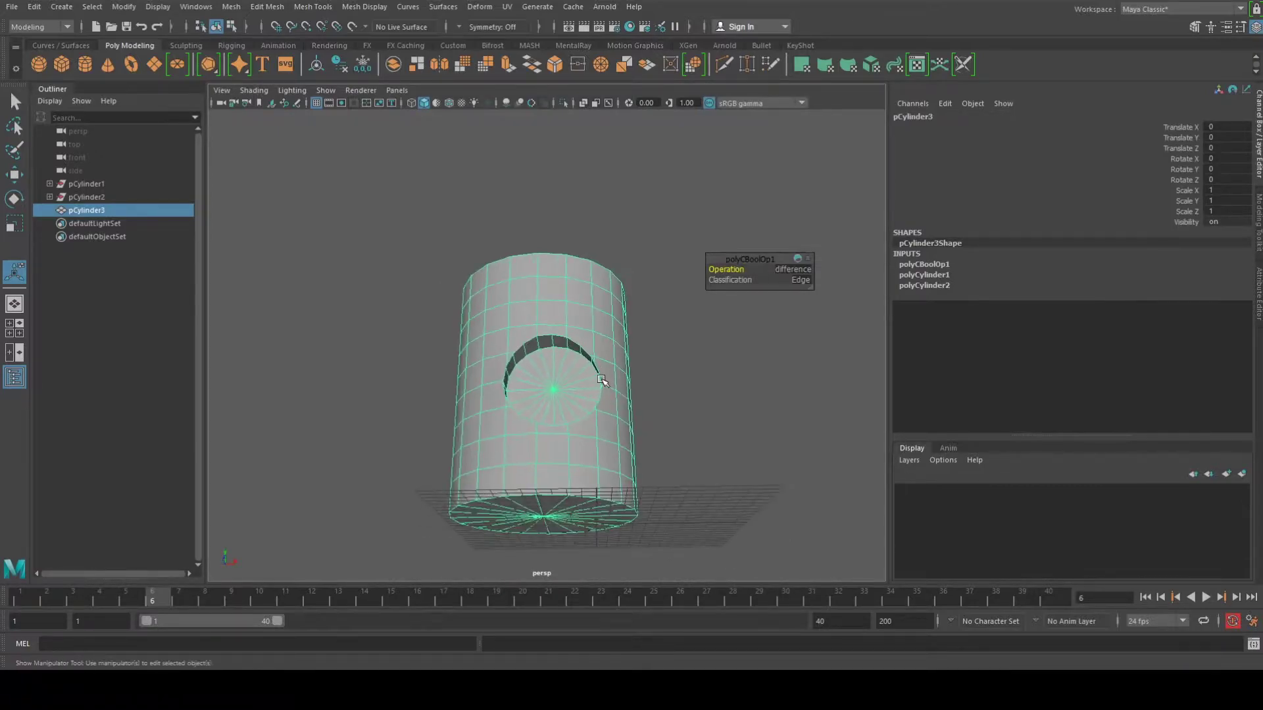
scroll(603, 380, up, 3)
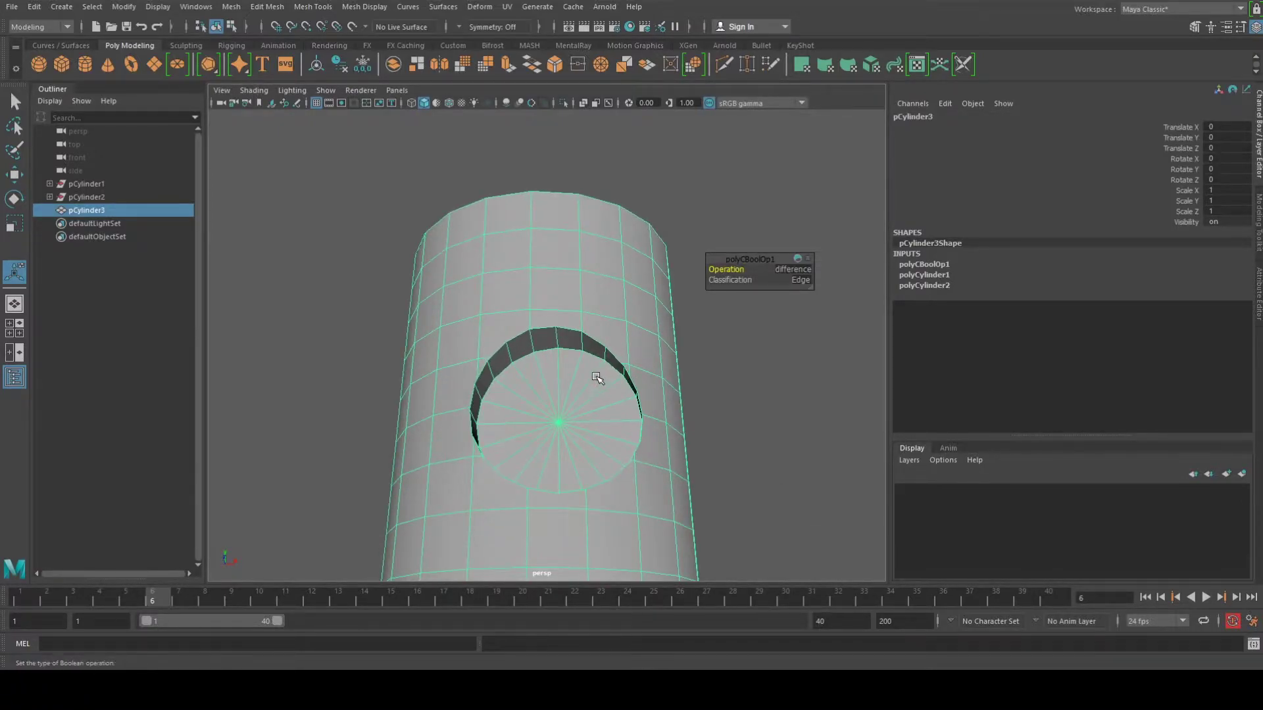
alt+drag(596, 378, 580, 448)
scroll(562, 413, down, 2)
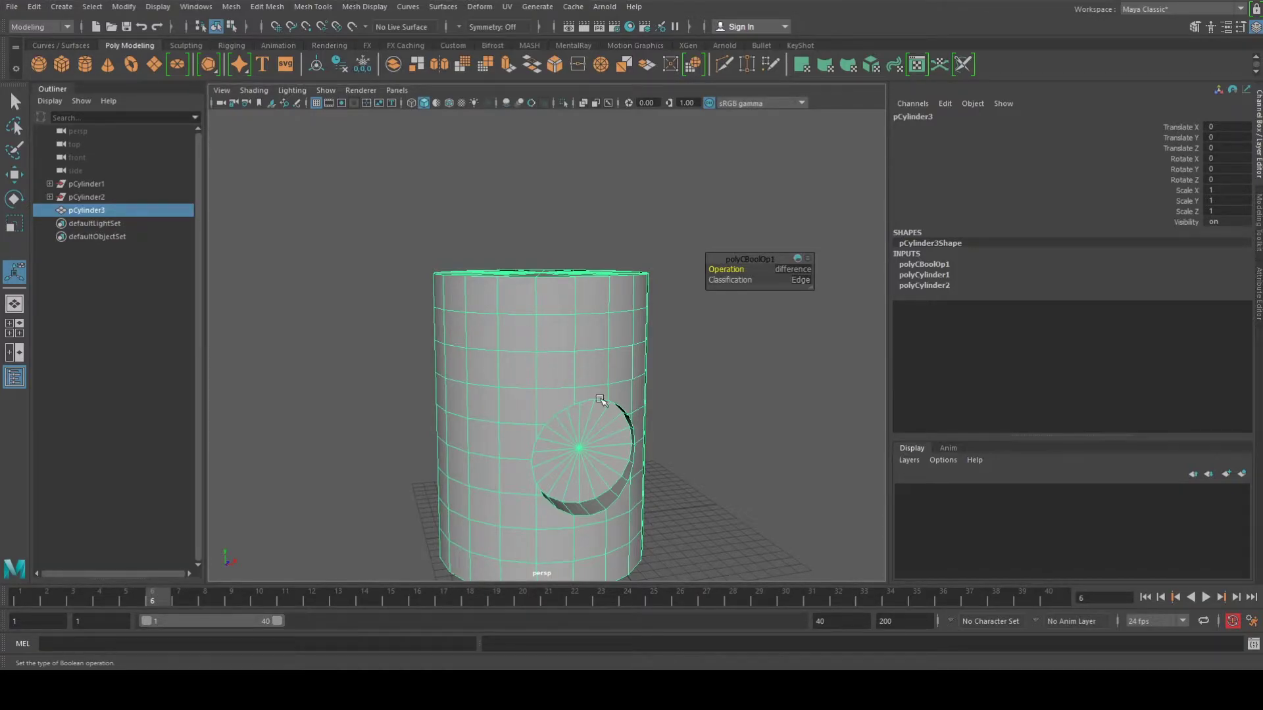
mouse_move(557, 450)
alt+mouse_down()
mouse_move(471, 409)
mouse_move(564, 452)
alt+mouse_up()
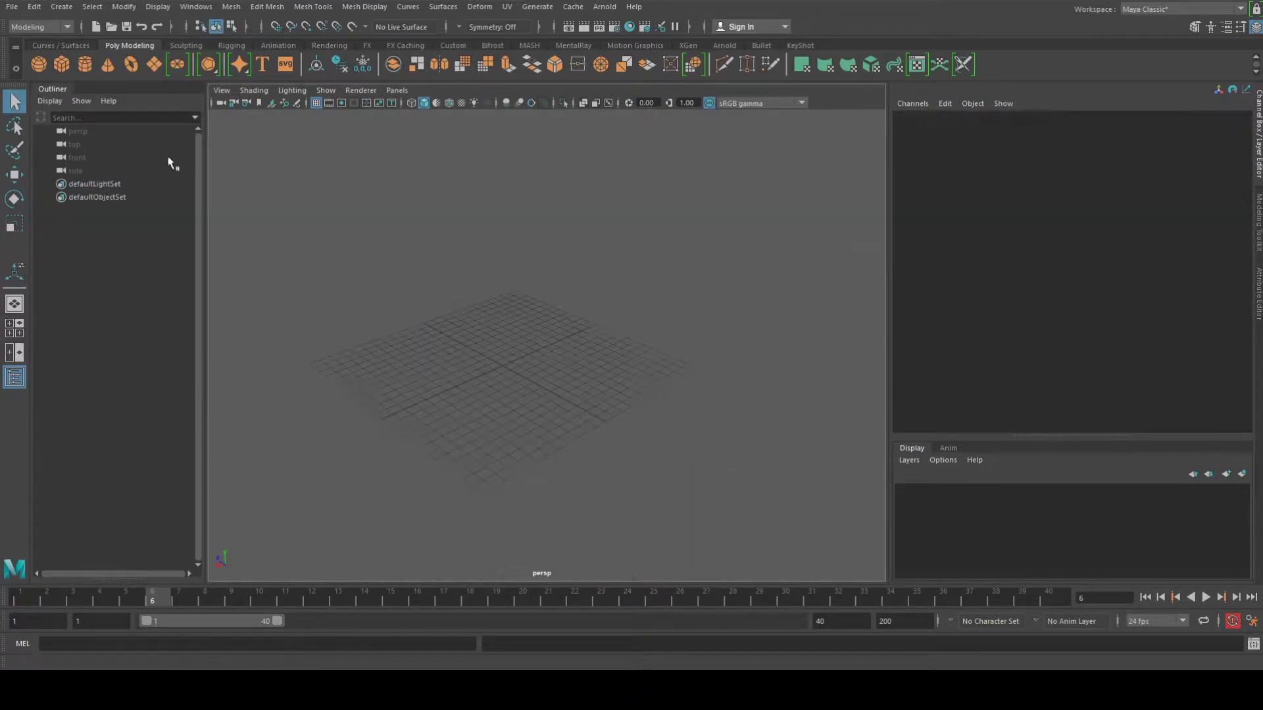
Step: Clear the old cylinders from the scene and create a polygon cube about 13.9 wide, 11.2 high and 12.8 deep
click(61, 64)
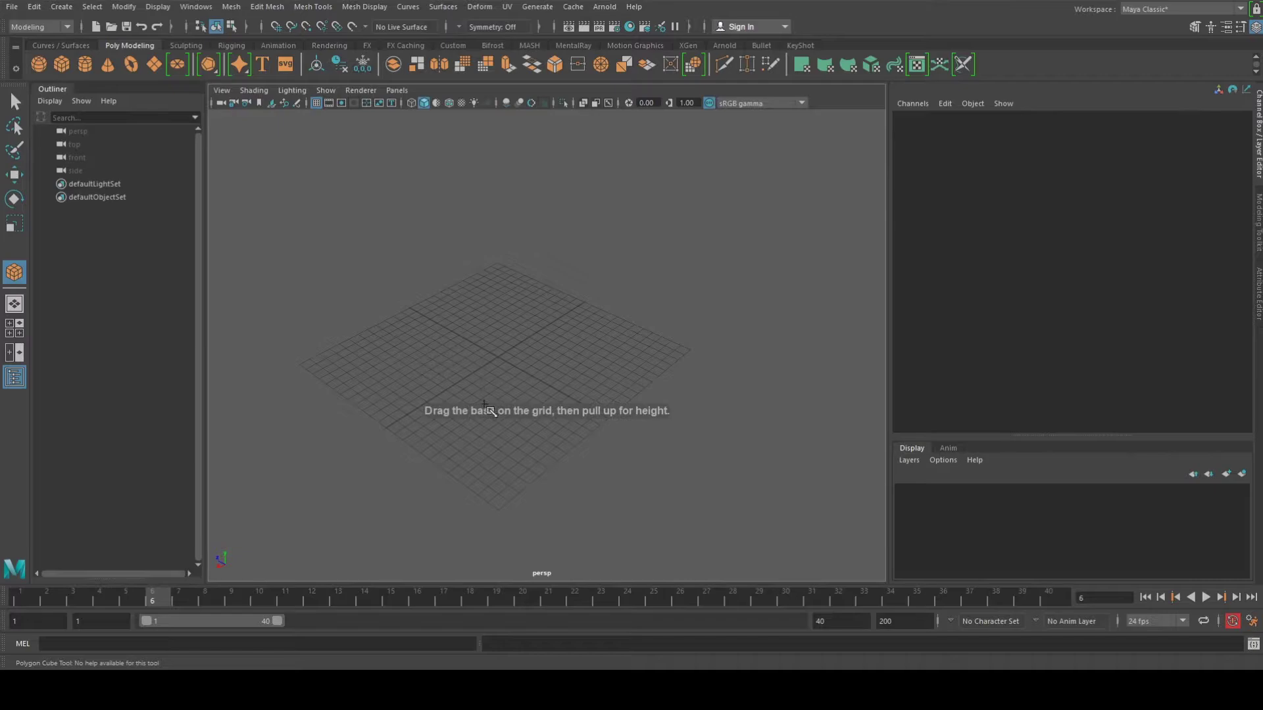
drag(507, 437, 550, 301)
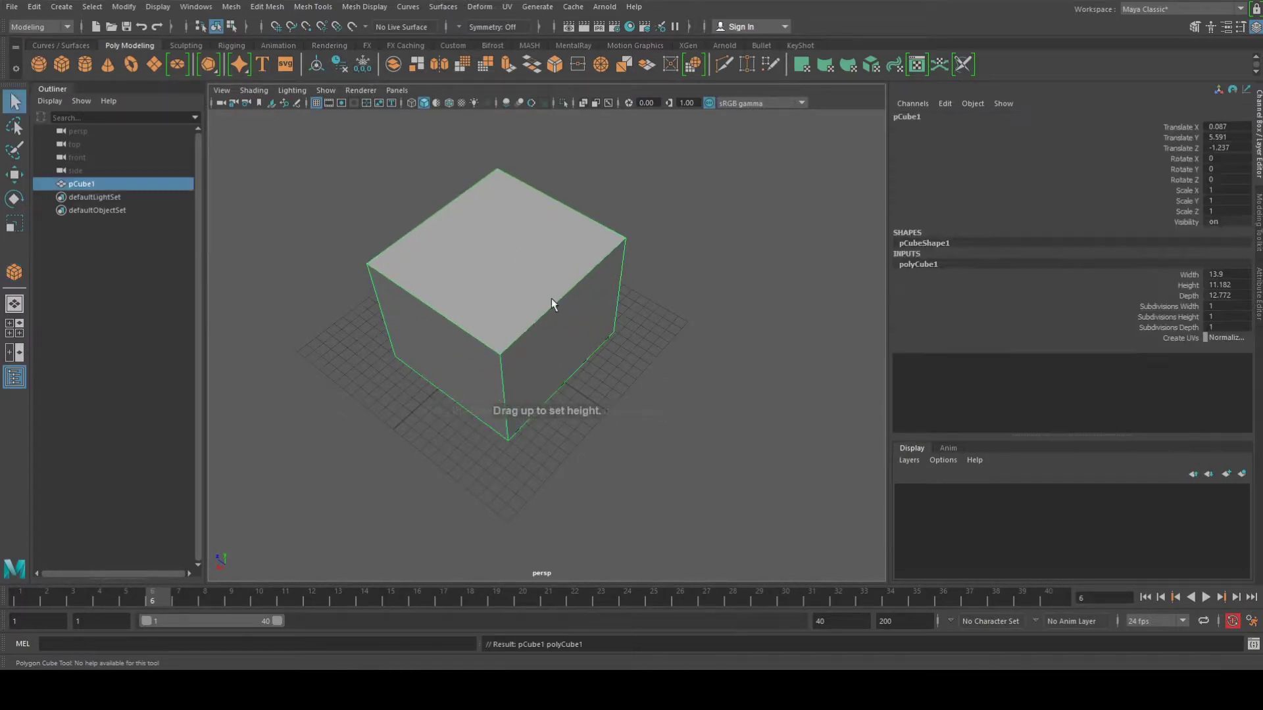
Step: Set the cube's width, height and depth subdivisions to 6
click(922, 273)
click(1177, 306)
shift+click(1184, 327)
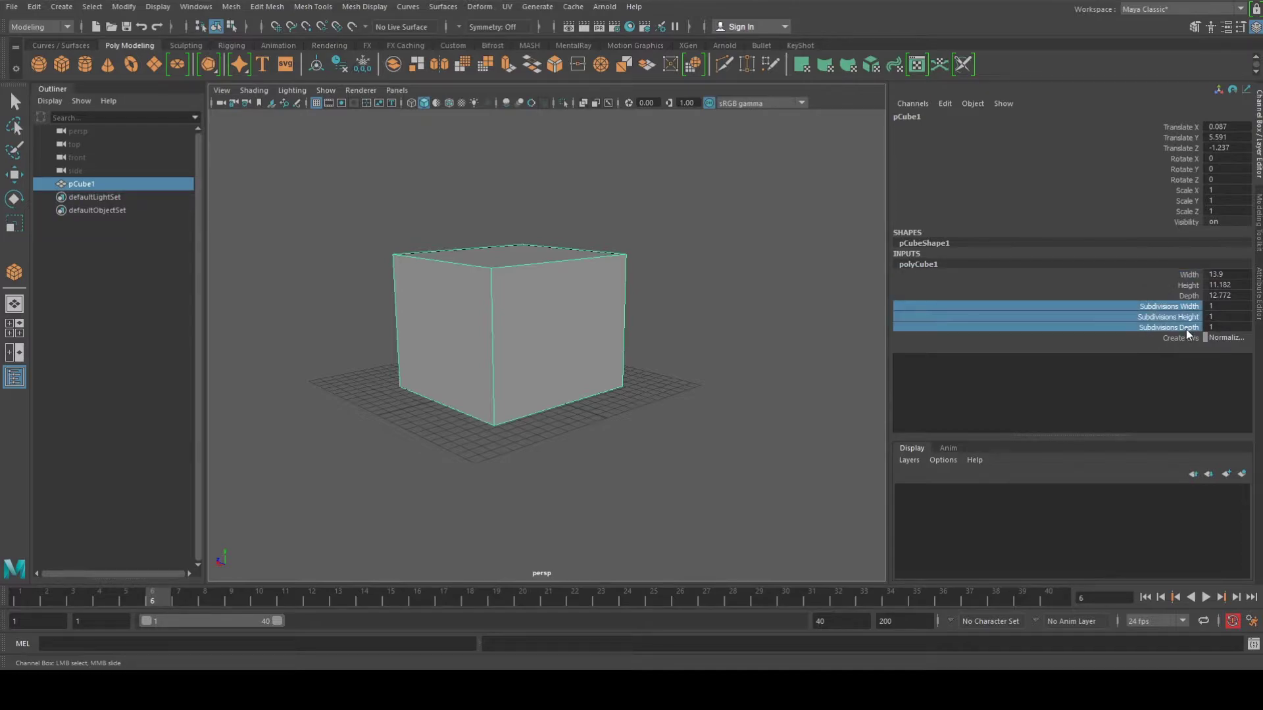
middle_drag(567, 333, 578, 333)
alt+drag(577, 333, 532, 319)
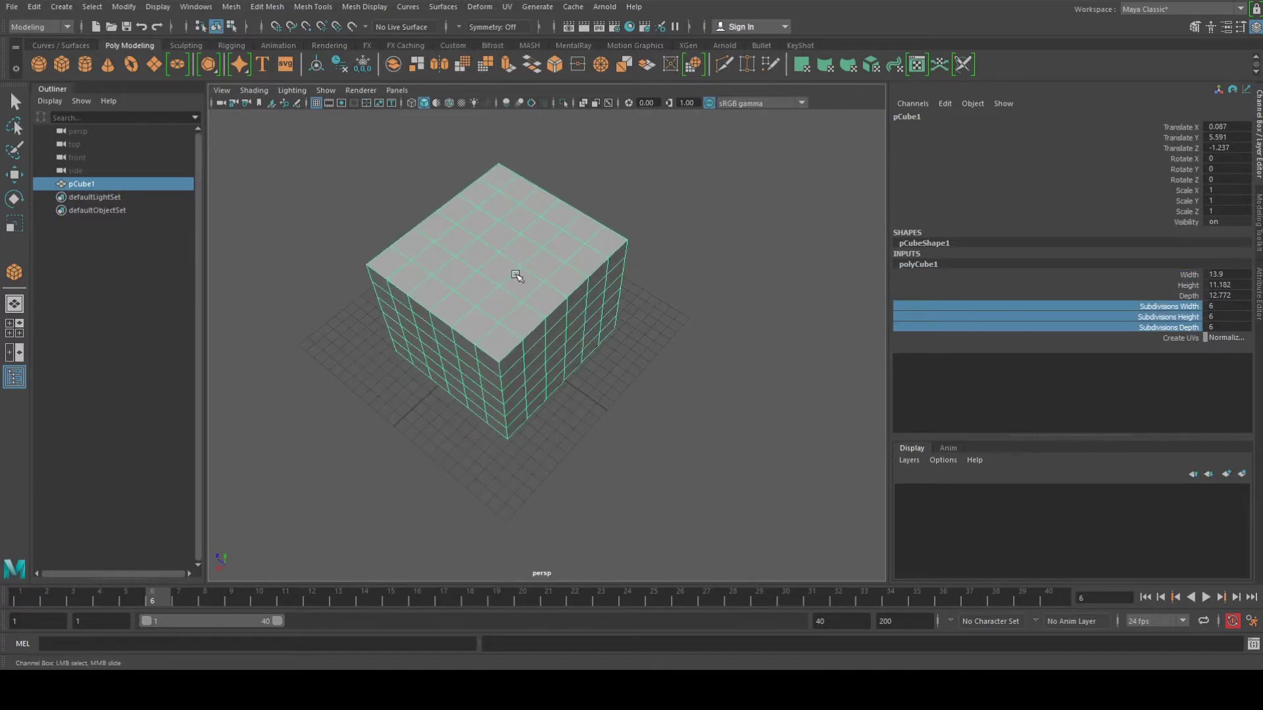
Step: Select a three-by-three block of faces on the top of the cube
right_drag(509, 262, 510, 293)
alt+drag(496, 271, 496, 283)
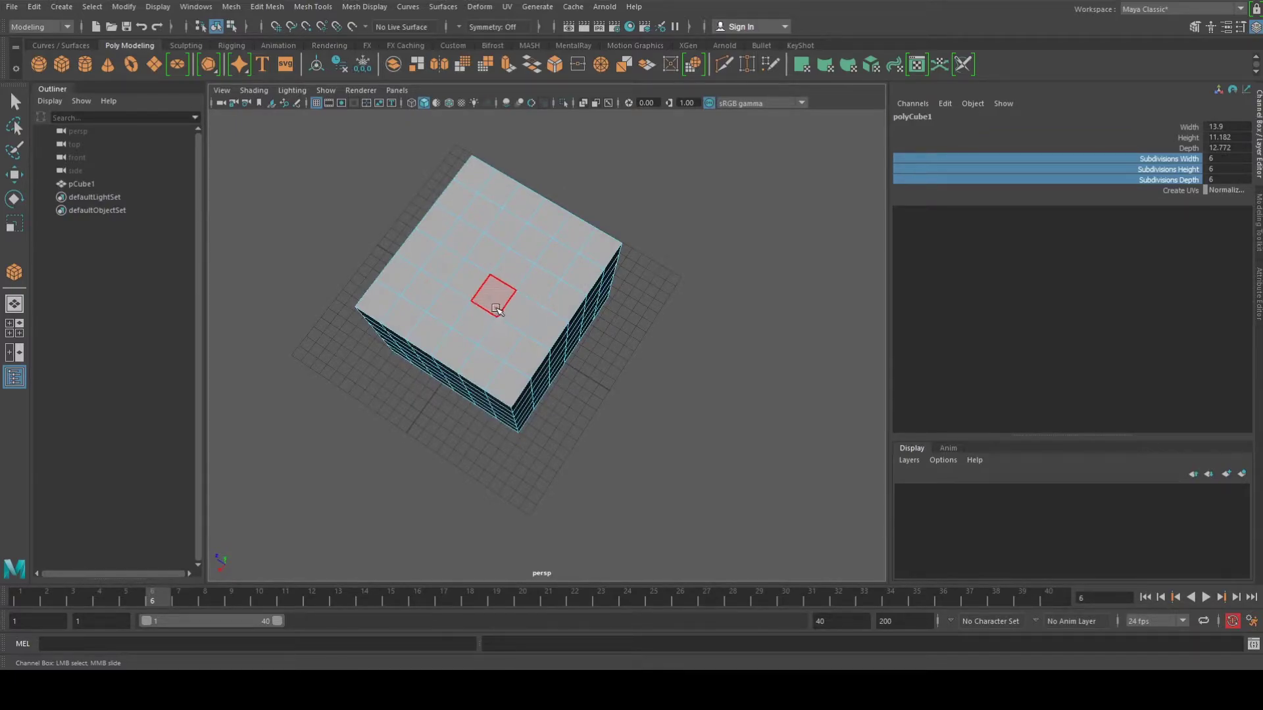
click(531, 292)
key(q)
click(509, 282)
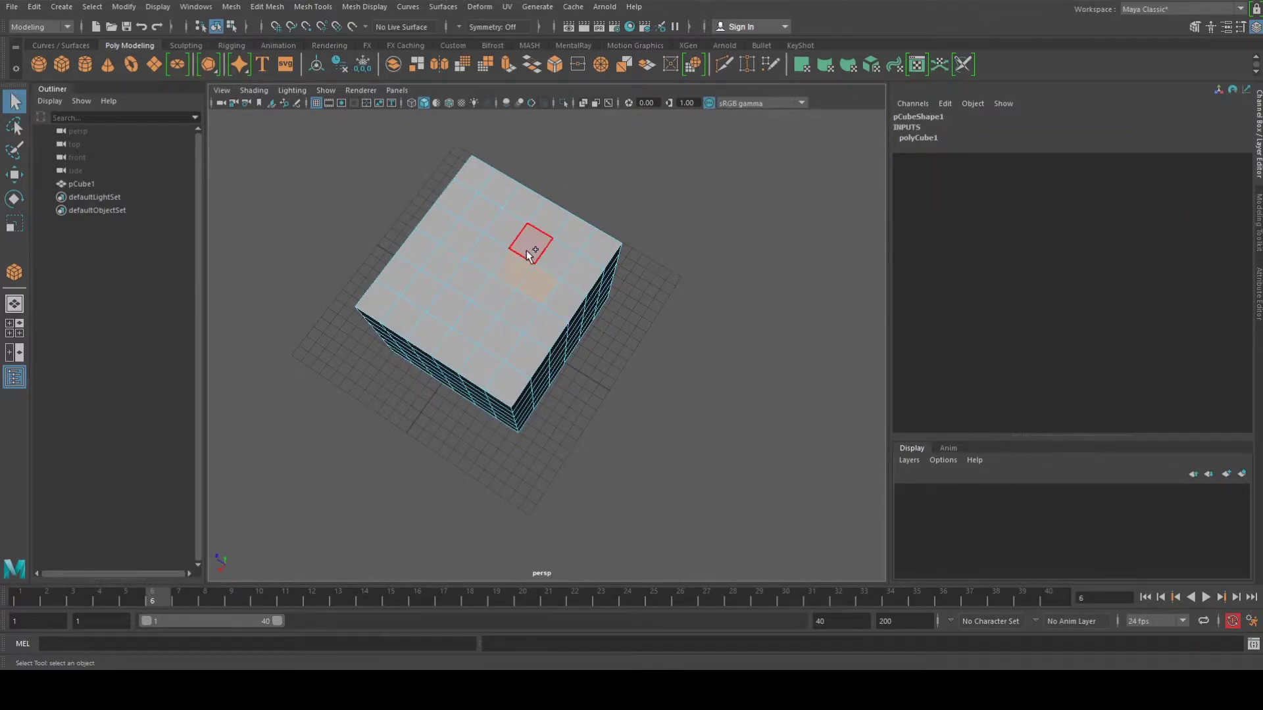
shift+click(493, 253)
shift+click(484, 271)
shift+click(549, 263)
alt+drag(510, 319, 504, 297)
scroll(505, 299, up, 4)
alt+middle_drag(505, 303, 513, 385)
alt+drag(515, 344, 523, 357)
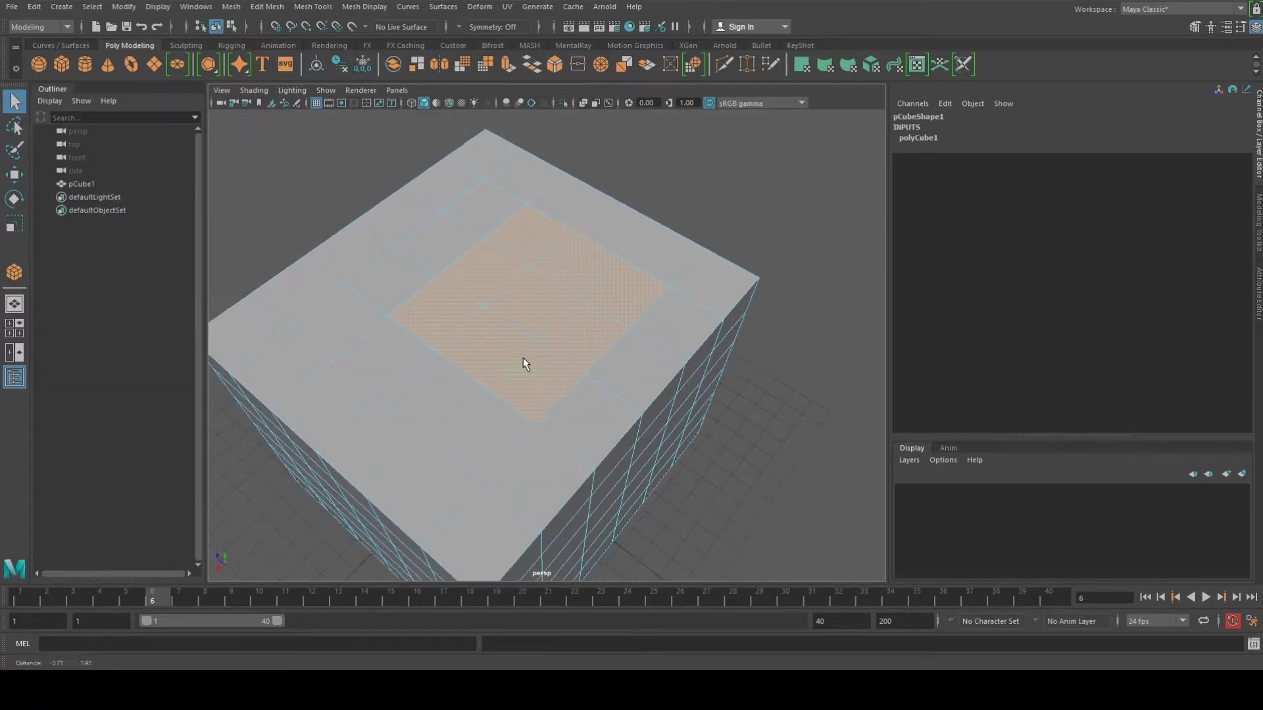
Step: Circularize the selected block of top faces
shift+right_click(534, 302)
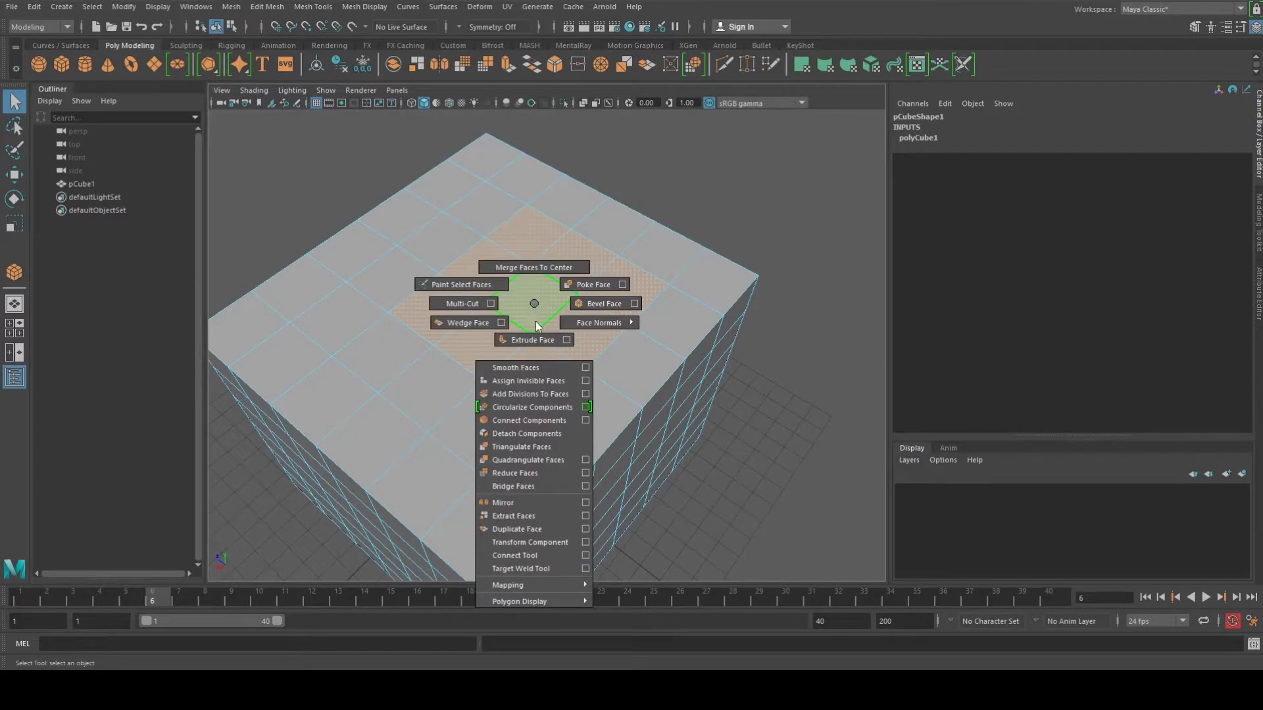
click(548, 406)
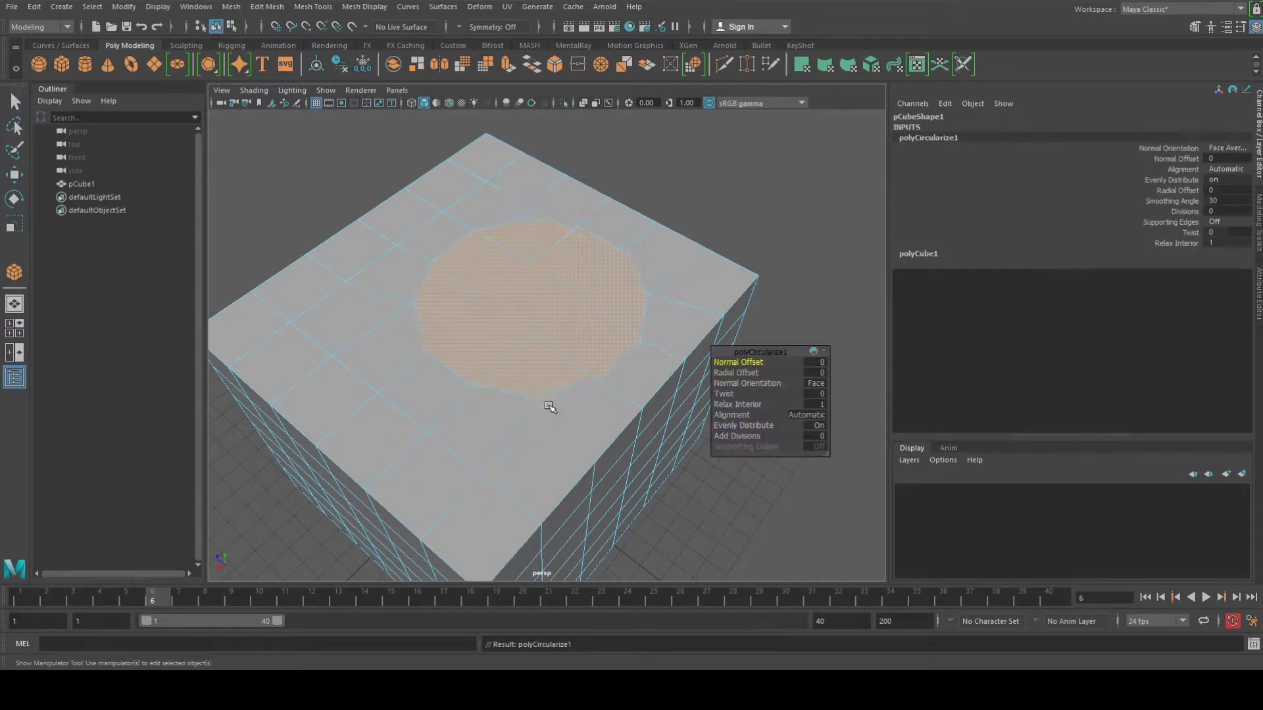
alt+drag(544, 328, 569, 361)
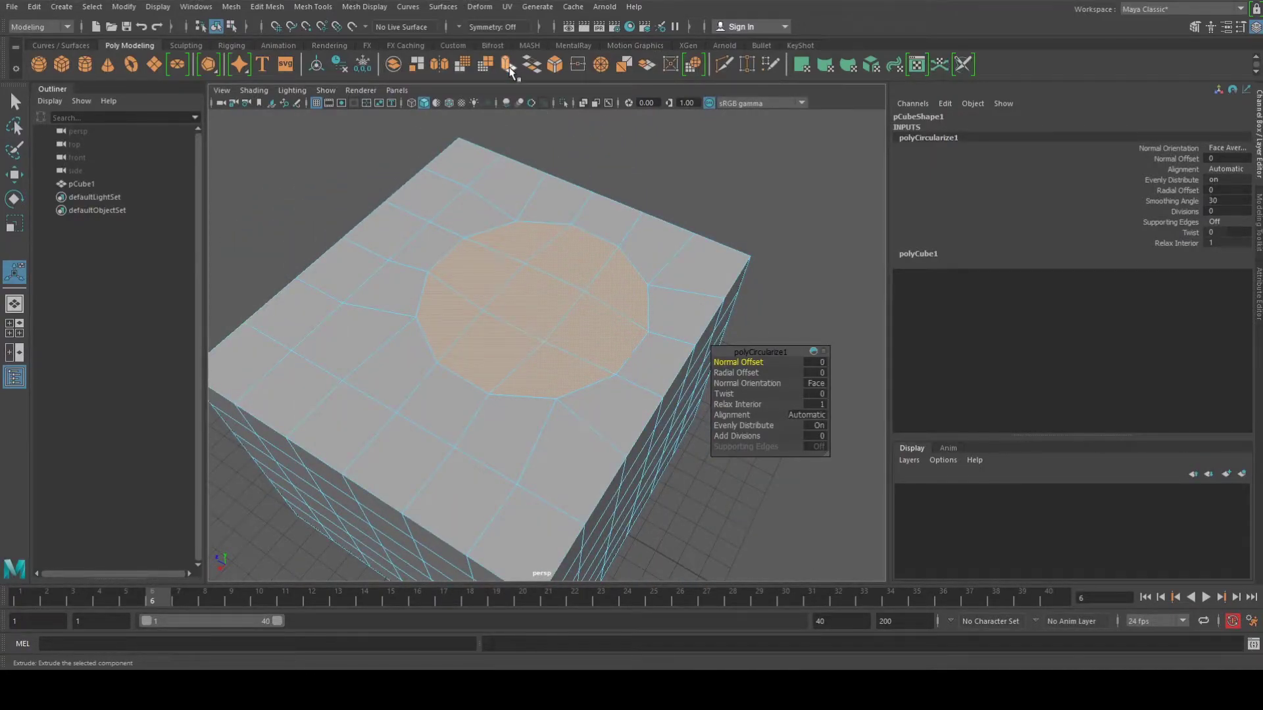
Step: Extrude the circular faces upward by about 3.1 and extrude them again slightly to form a thin band at the rim
click(509, 71)
alt+drag(513, 245, 515, 119)
key(ctrl+e)
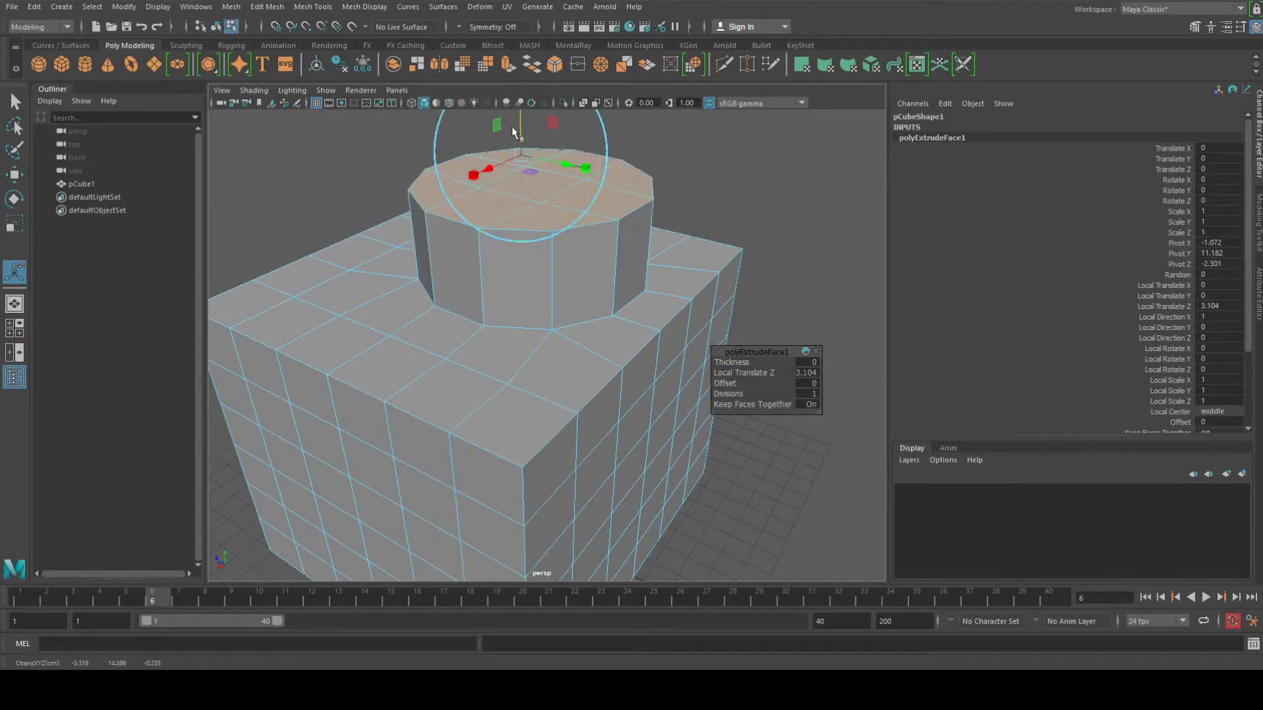
alt+middle_drag(545, 197, 543, 256)
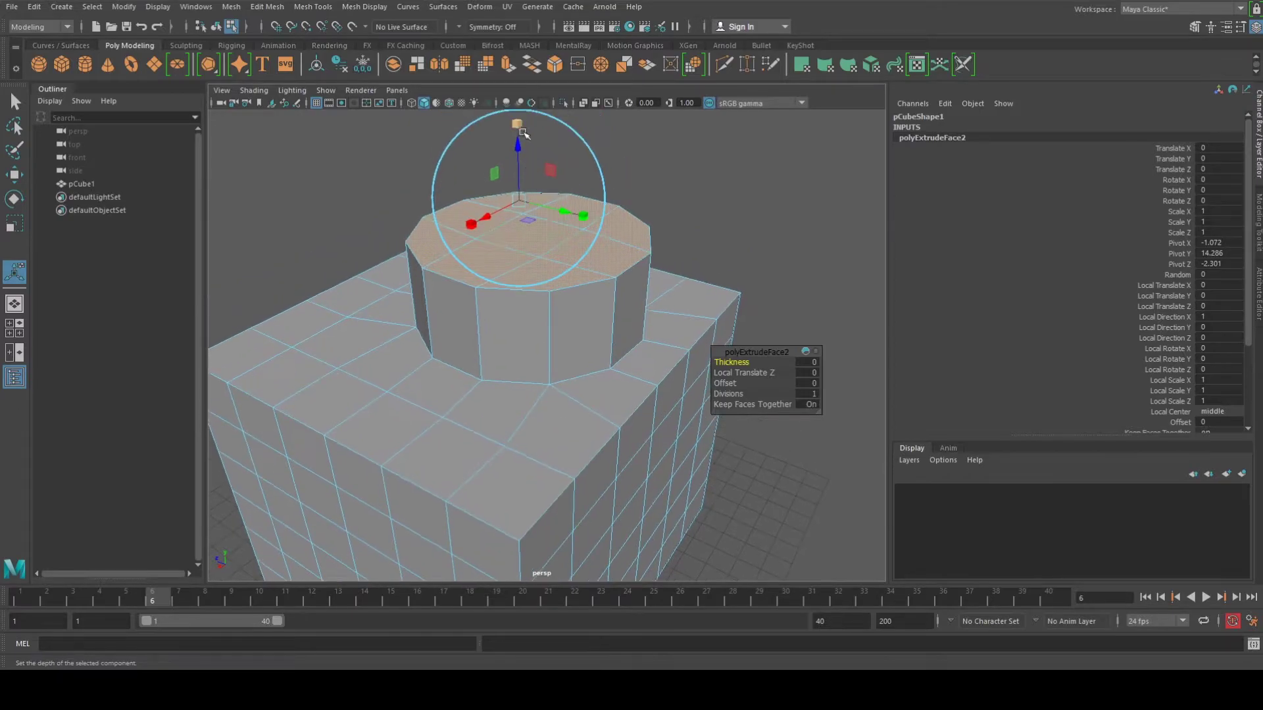
drag(519, 142, 520, 137)
click(723, 182)
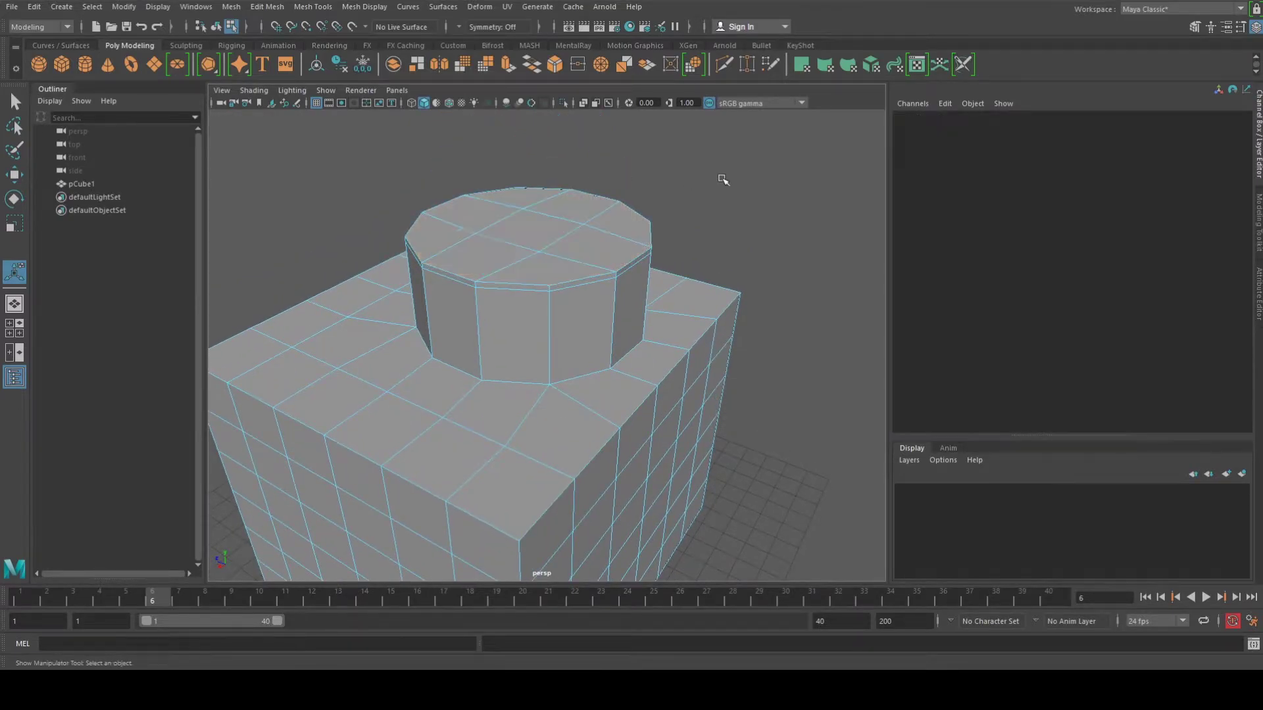
Step: Preview the cube with smoothing in object mode and inspect its edge flow around the round neck
key(3)
right_click(597, 248)
right_drag(599, 249, 661, 228)
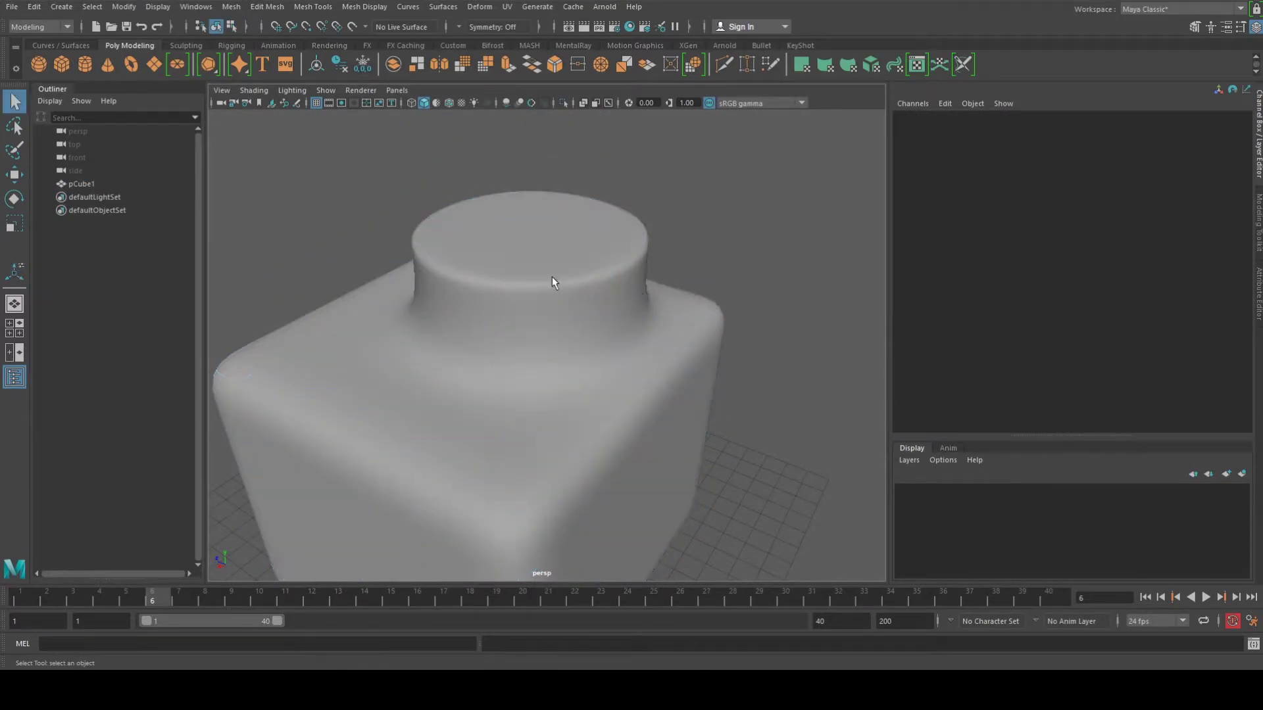
alt+drag(553, 279, 539, 338)
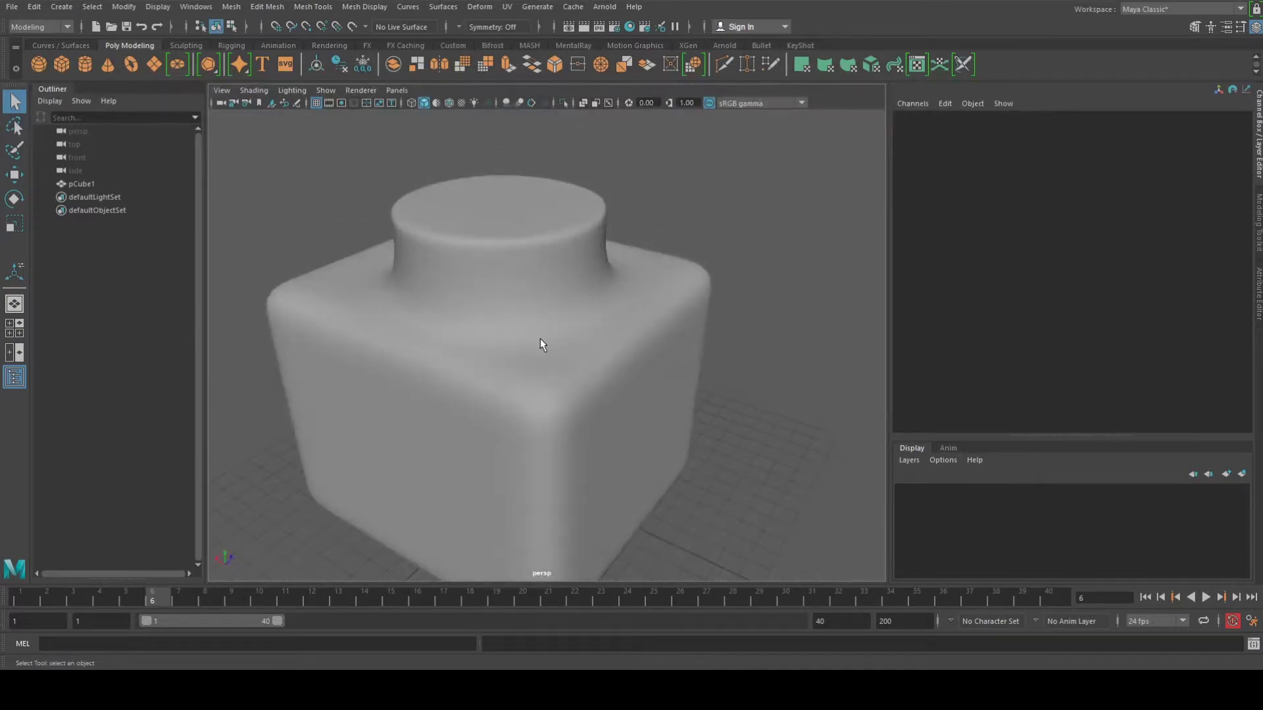
click(535, 338)
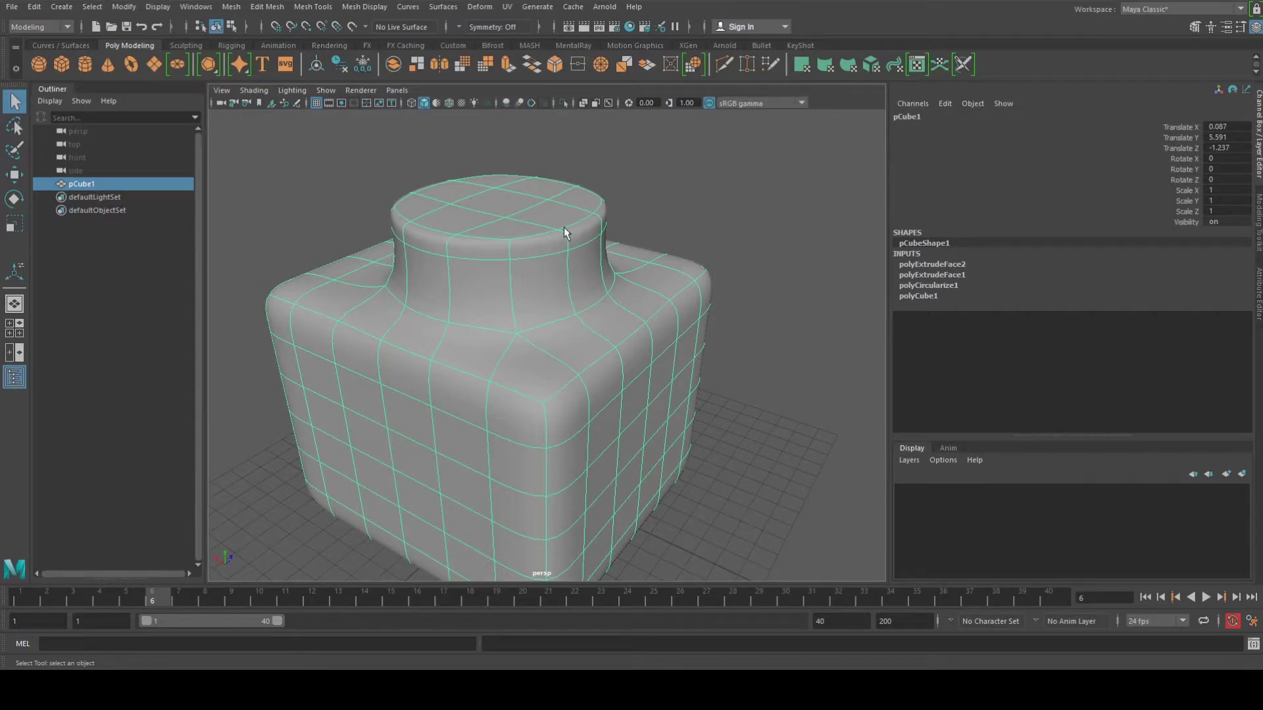
Step: Delete the cube with the round neck
shift+click(583, 223)
click(583, 223)
key(Delete)
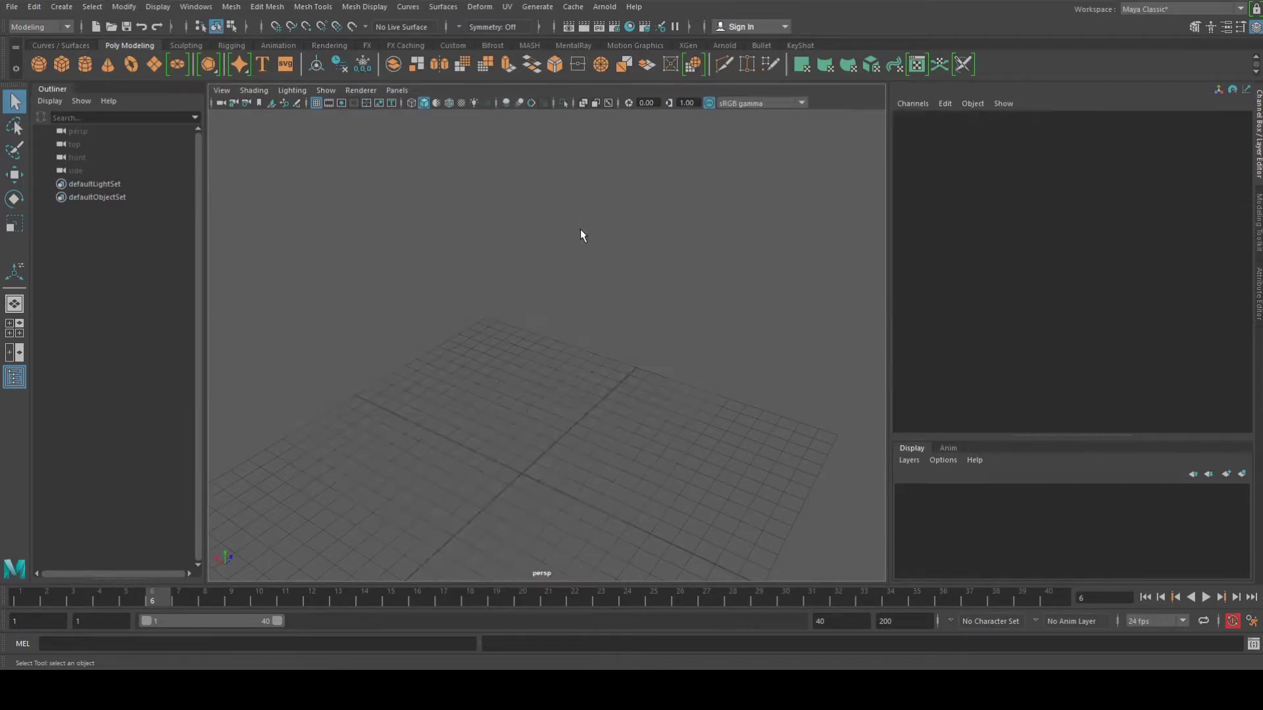
Step: Create a polygon cylinder on the grid with a radius of about 6.3 and a height of about 17.8
key(f)
click(84, 66)
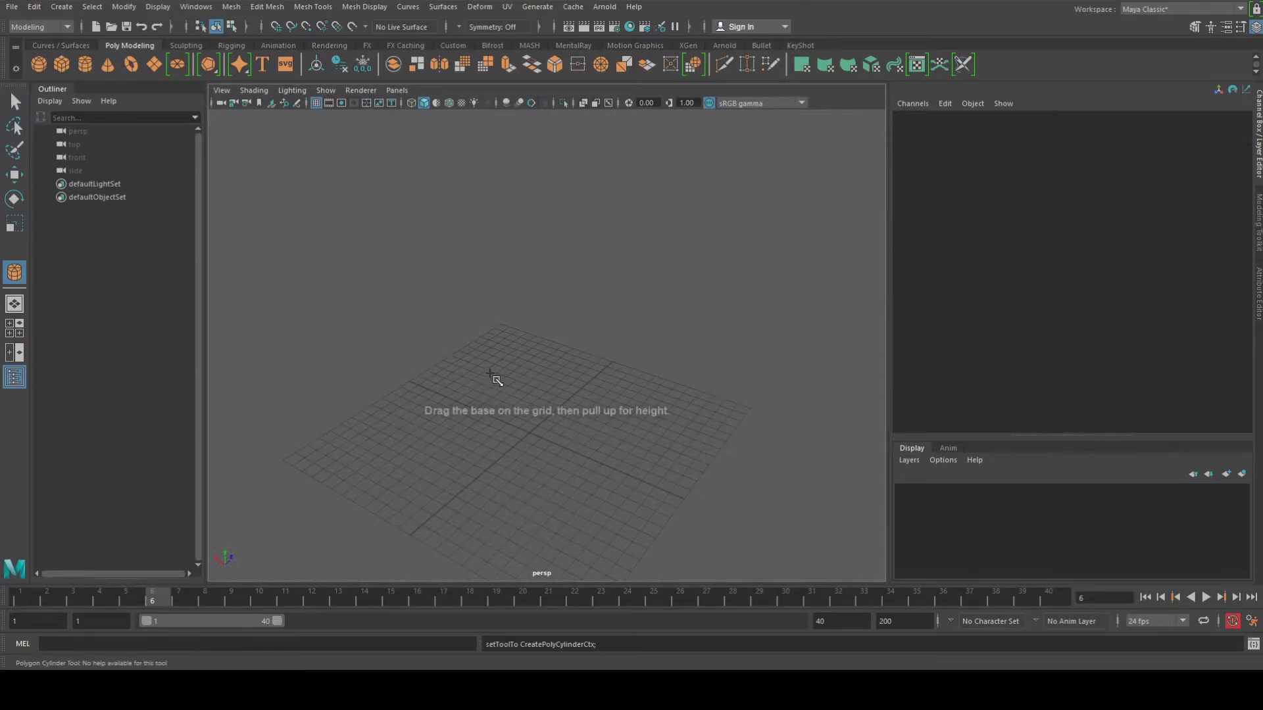
drag(473, 465, 542, 429)
drag(542, 428, 465, 197)
alt+drag(421, 454, 394, 381)
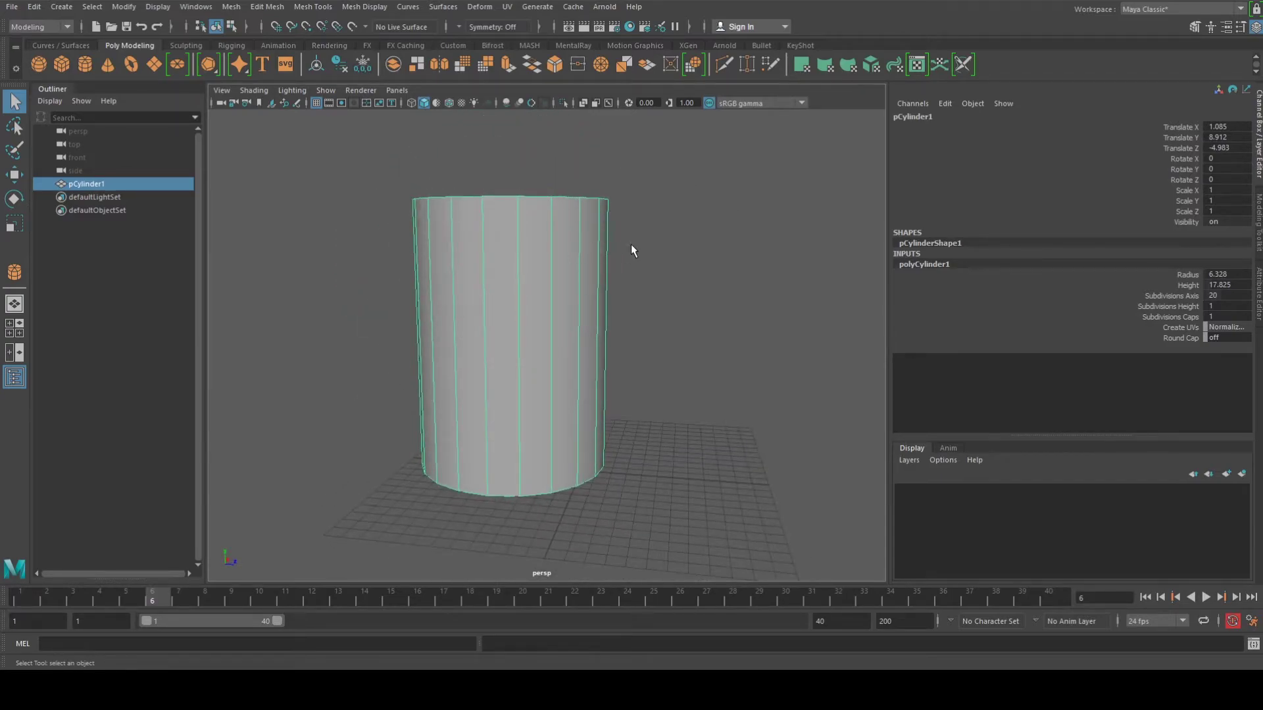
alt+drag(554, 246, 561, 273)
Step: Try raising the cylinder's height and cap subdivisions together to 3
click(1163, 295)
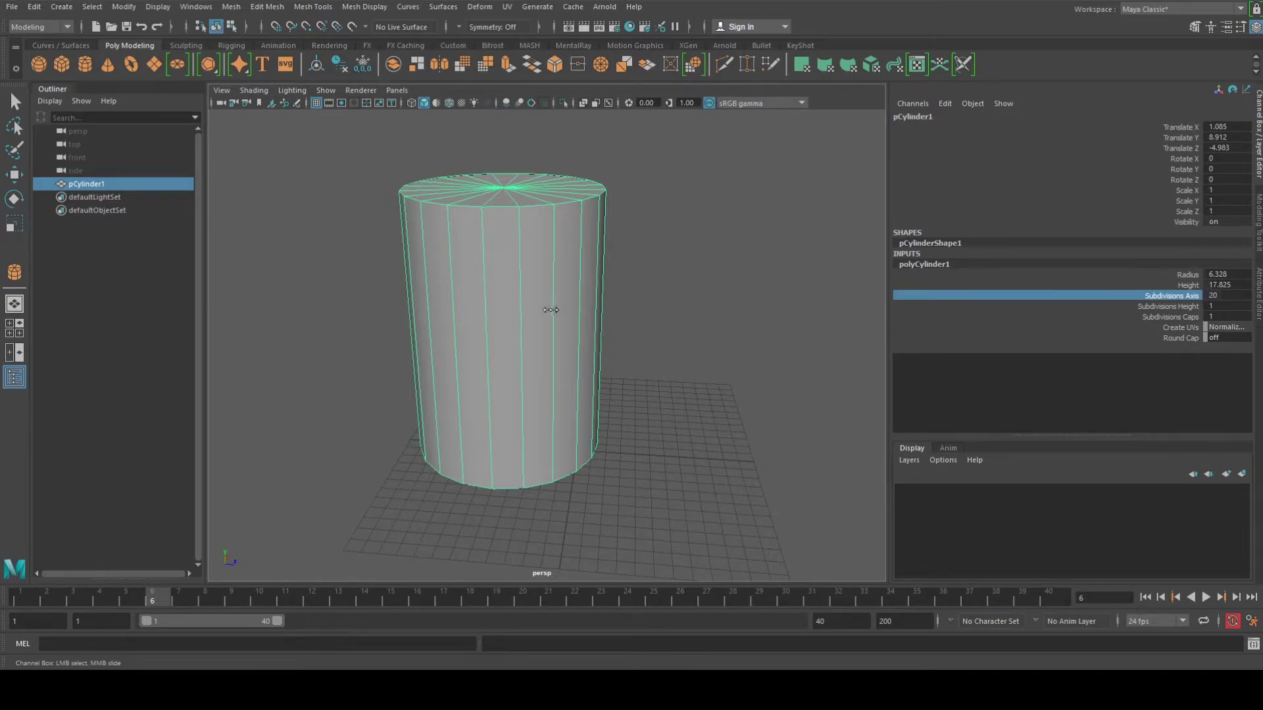
middle_drag(551, 310, 552, 310)
drag(1177, 305, 1178, 314)
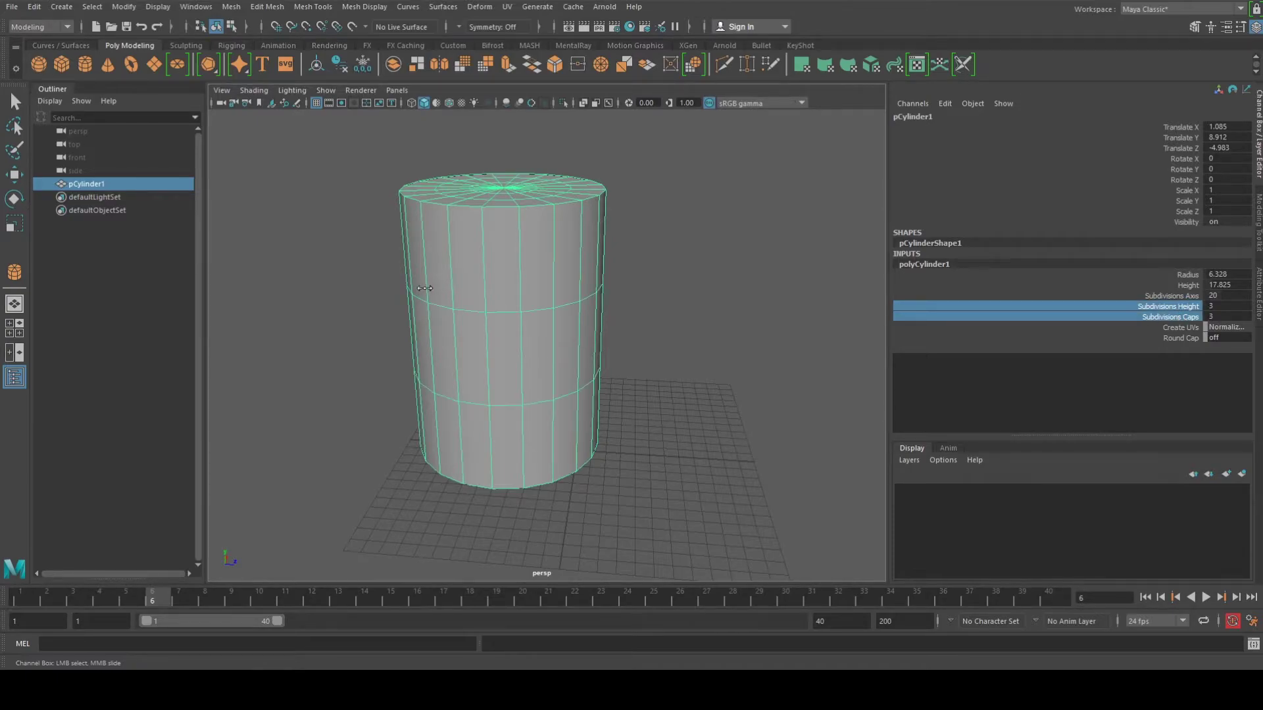
mouse_move(424, 288)
middle_down()
mouse_move(441, 288)
mouse_move(362, 287)
mouse_move(417, 286)
middle_up()
click(1189, 317)
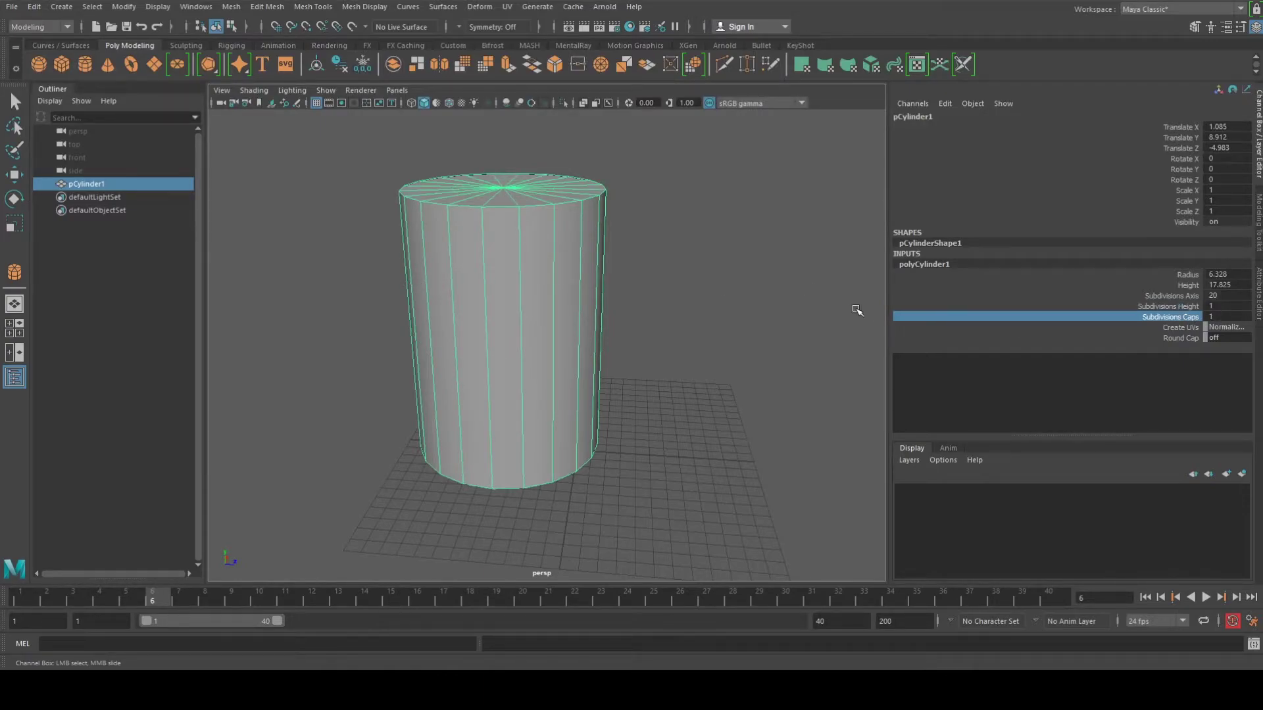
Step: Set the cylinder's height subdivisions to 11
click(1160, 307)
mouse_move(739, 312)
middle_down()
mouse_move(788, 310)
mouse_move(752, 311)
middle_up()
alt+drag(588, 296, 571, 302)
Step: Select a block of faces four columns wide and five rows high on the cylinder's side
right_drag(556, 281, 565, 291)
alt+drag(564, 290, 500, 289)
click(559, 253)
shift+click(621, 251)
shift+click(677, 254)
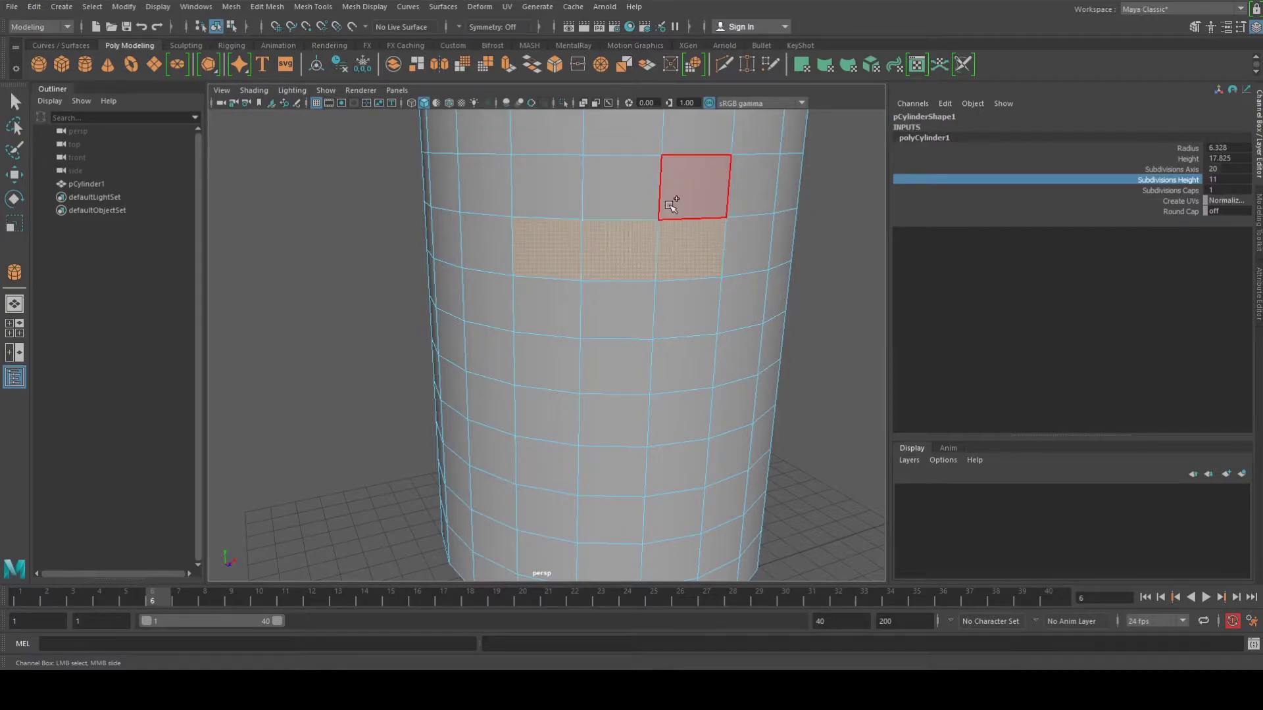
shift+click(677, 200)
shift+click(617, 200)
shift+click(536, 203)
shift+click(507, 302)
mouse_move(538, 314)
shift+mouse_down()
mouse_move(676, 316)
mouse_move(569, 302)
mouse_move(610, 322)
mouse_move(596, 358)
mouse_move(586, 290)
shift+mouse_up()
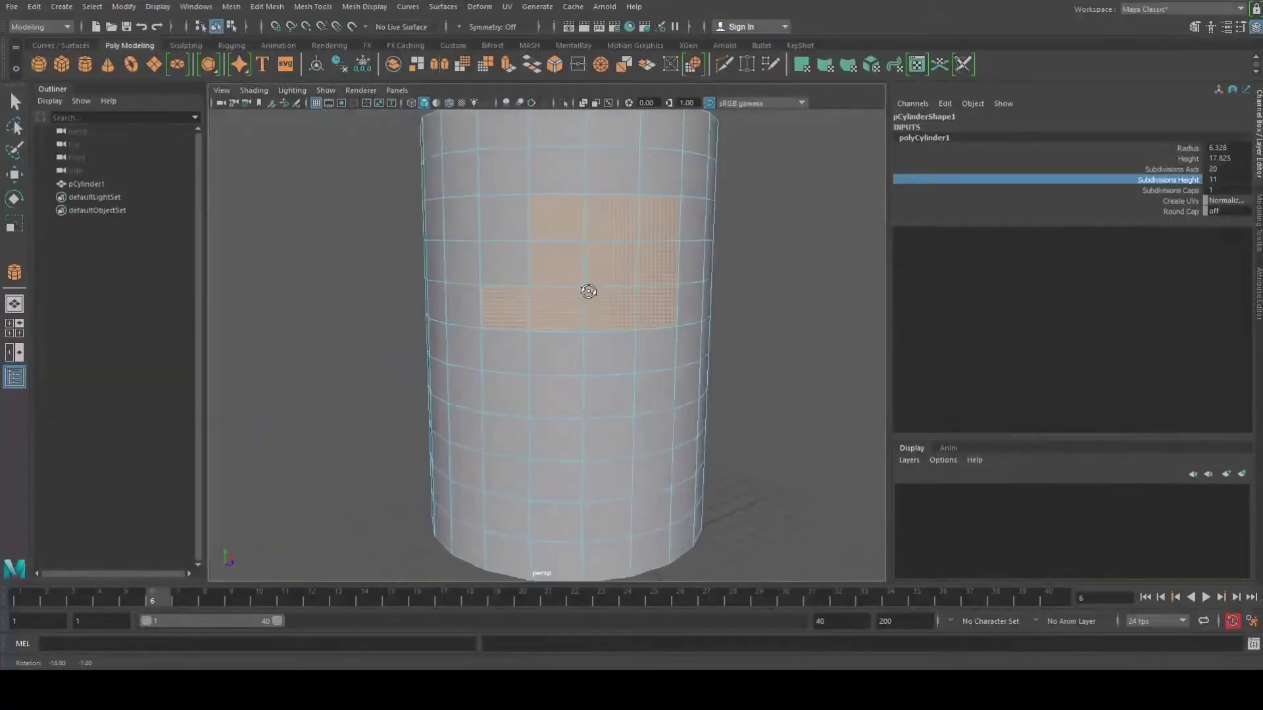
shift+click(505, 273)
shift+click(517, 232)
shift+click(516, 348)
shift+click(614, 353)
mouse_move(616, 354)
shift+mouse_down()
mouse_move(556, 358)
mouse_move(654, 381)
mouse_move(651, 397)
mouse_move(572, 397)
shift+mouse_up()
shift+click(612, 397)
shift+click(540, 396)
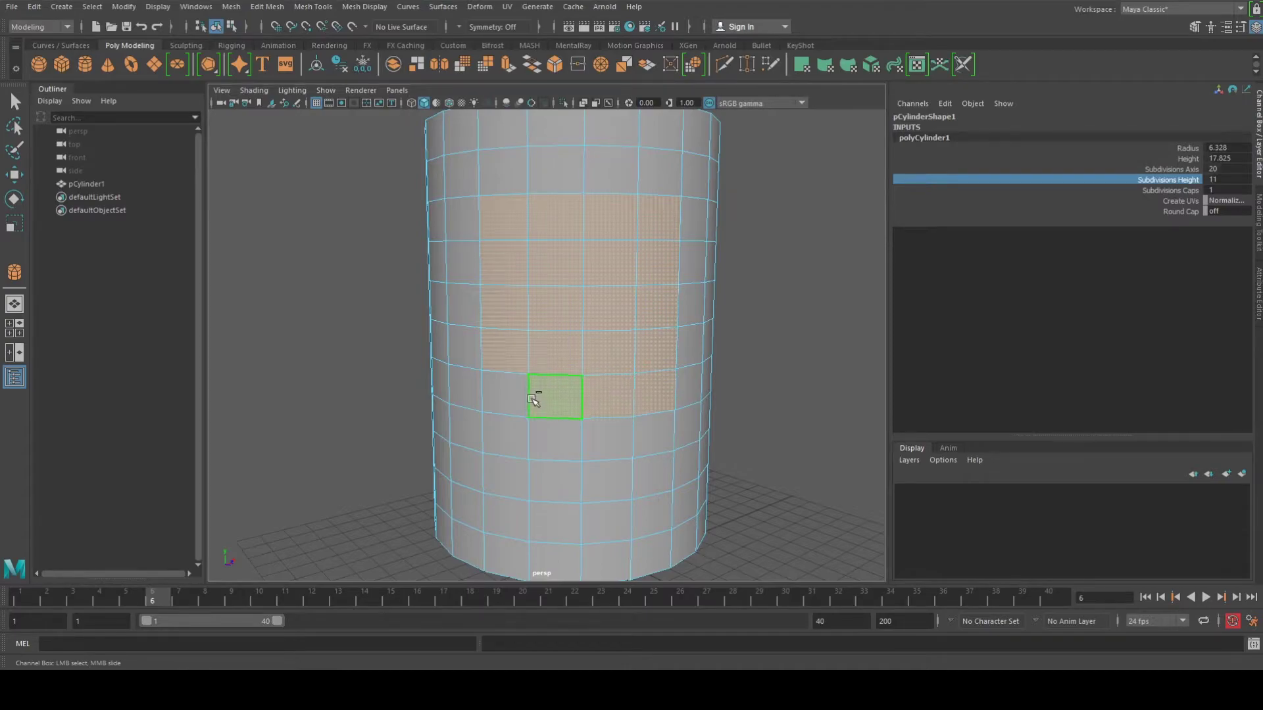
shift+click(514, 396)
Step: Circularize the selected side faces and inspect the resulting shape around the cylinder
scroll(551, 468, down, 3)
alt+drag(553, 450, 546, 401)
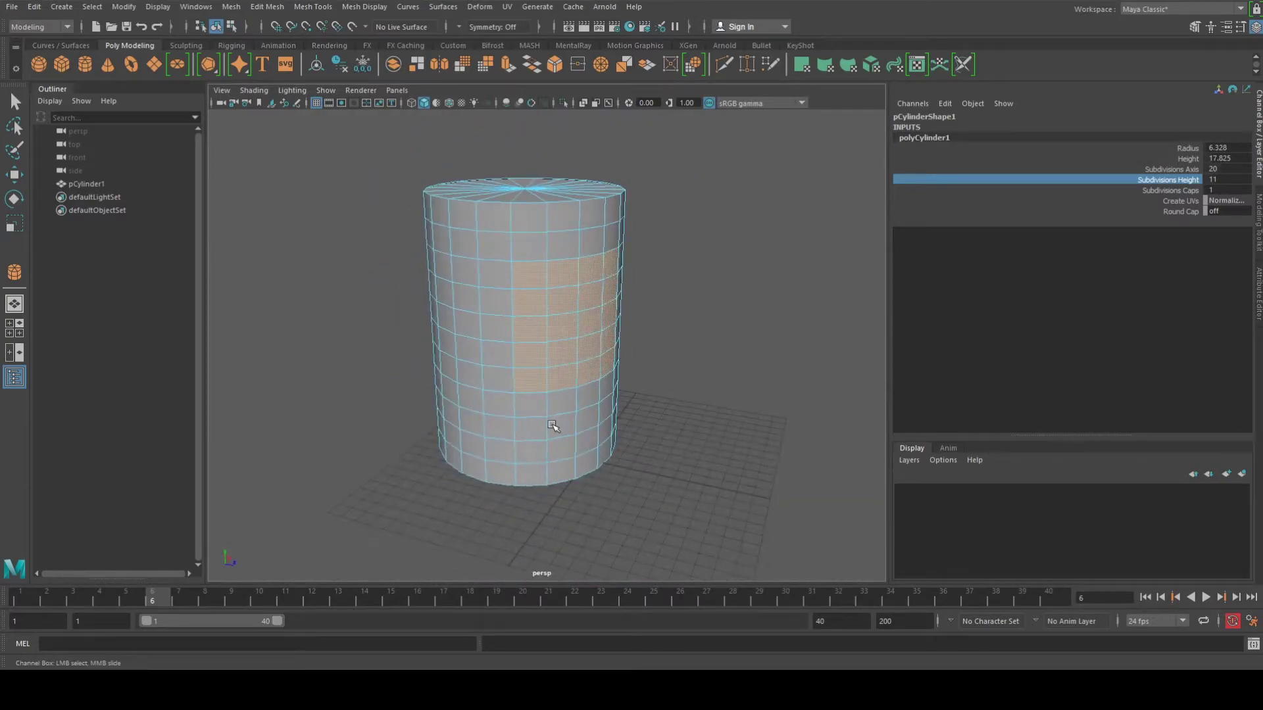
scroll(533, 395, up, 4)
mouse_move(569, 337)
alt+mouse_down()
mouse_move(565, 362)
mouse_move(559, 323)
alt+mouse_up()
shift+right_drag(565, 326, 583, 431)
alt+drag(563, 352, 480, 443)
scroll(501, 419, down, 5)
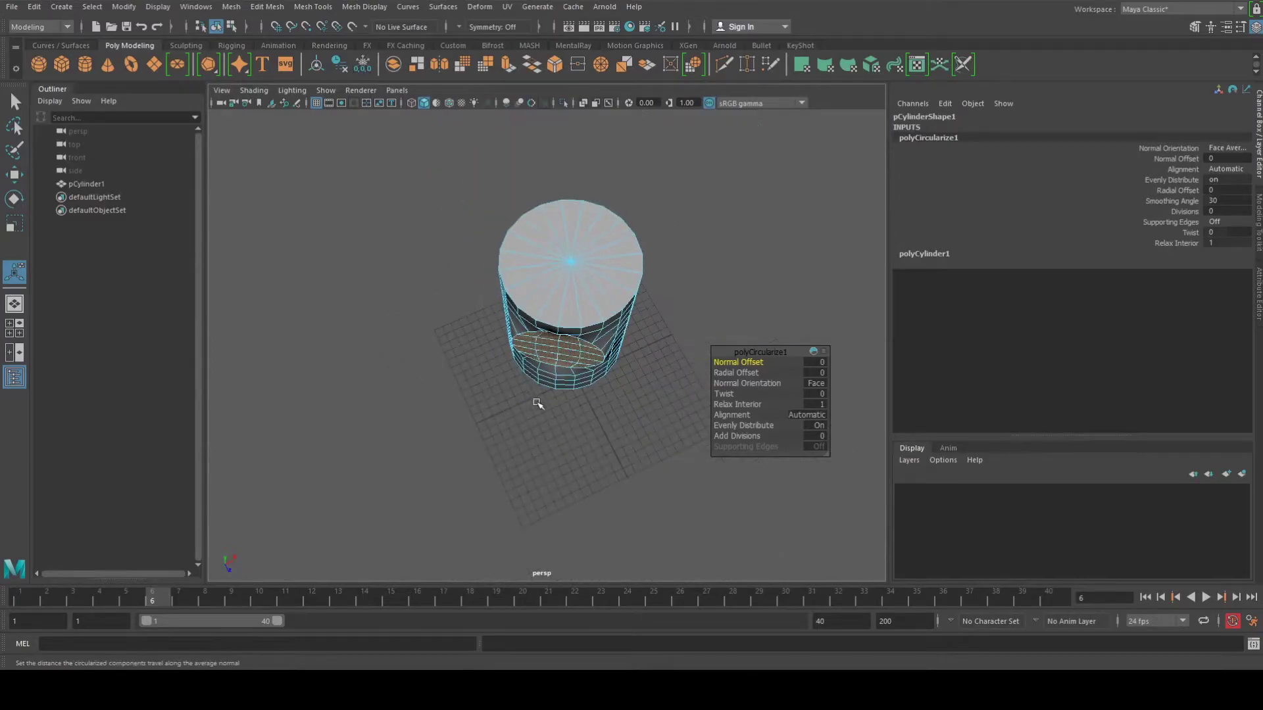
alt+drag(559, 392, 564, 155)
scroll(493, 386, up, 2)
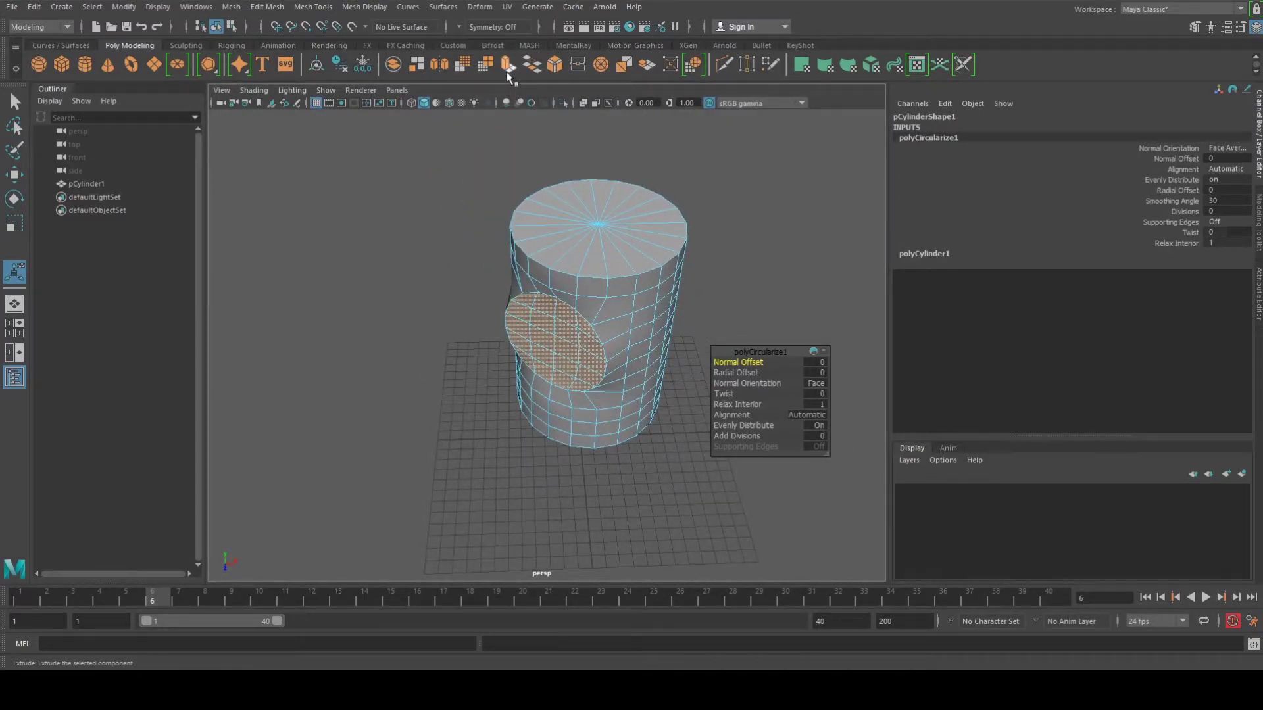
Step: Extrude the circularized faces outward twice, the second time by about 6.2, and preview the side branch with smoothing
click(509, 69)
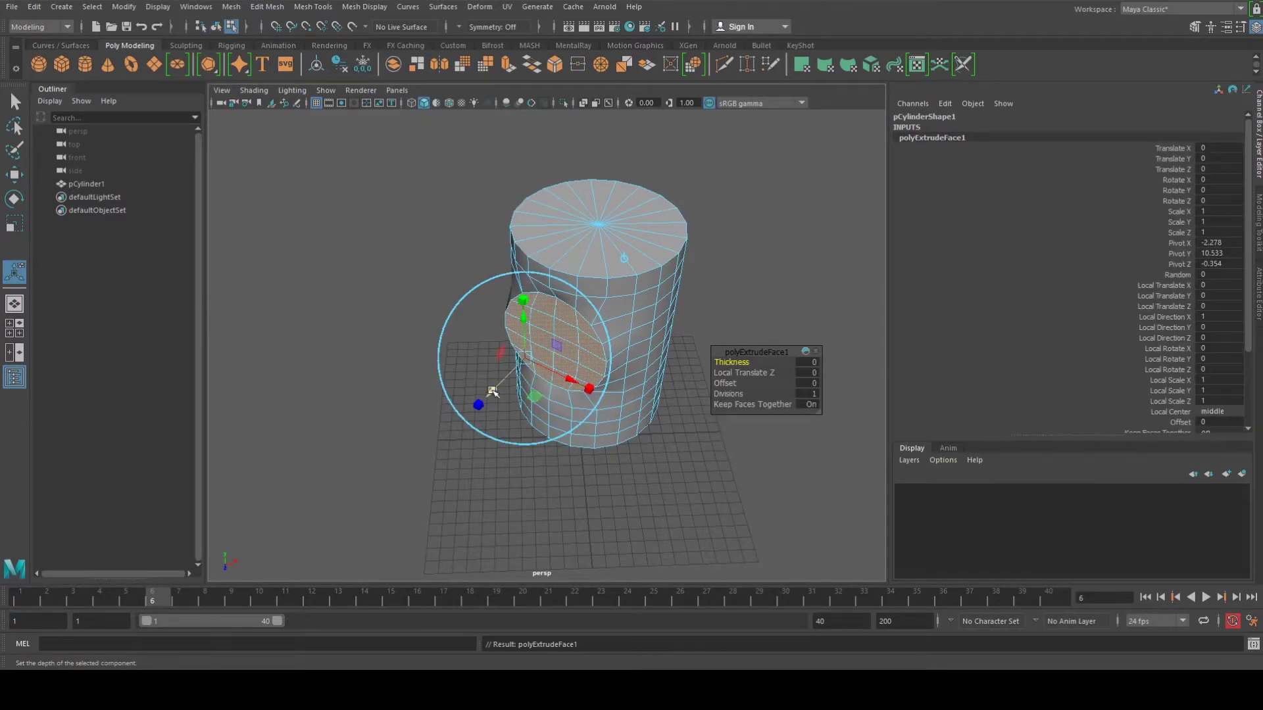
drag(487, 394, 431, 393)
scroll(344, 507, down, 3)
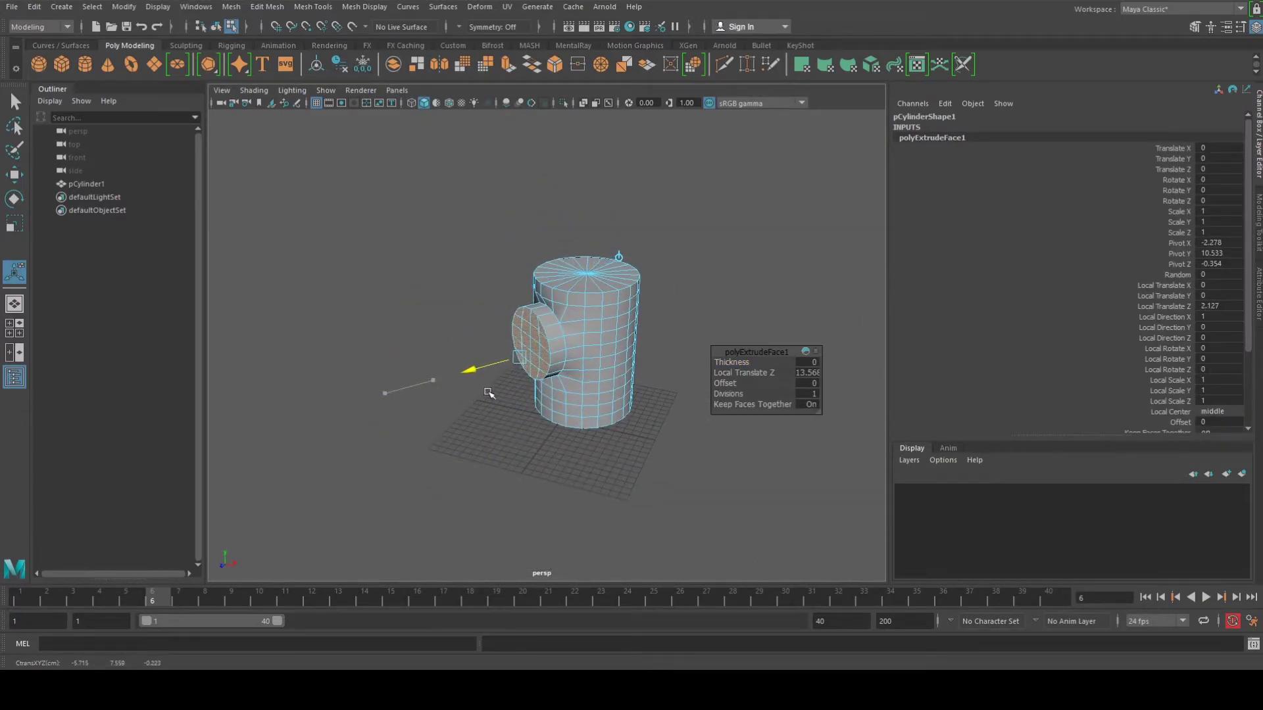
key(ctrl+e)
key(3)
scroll(553, 342, up, 2)
alt+drag(552, 342, 627, 291)
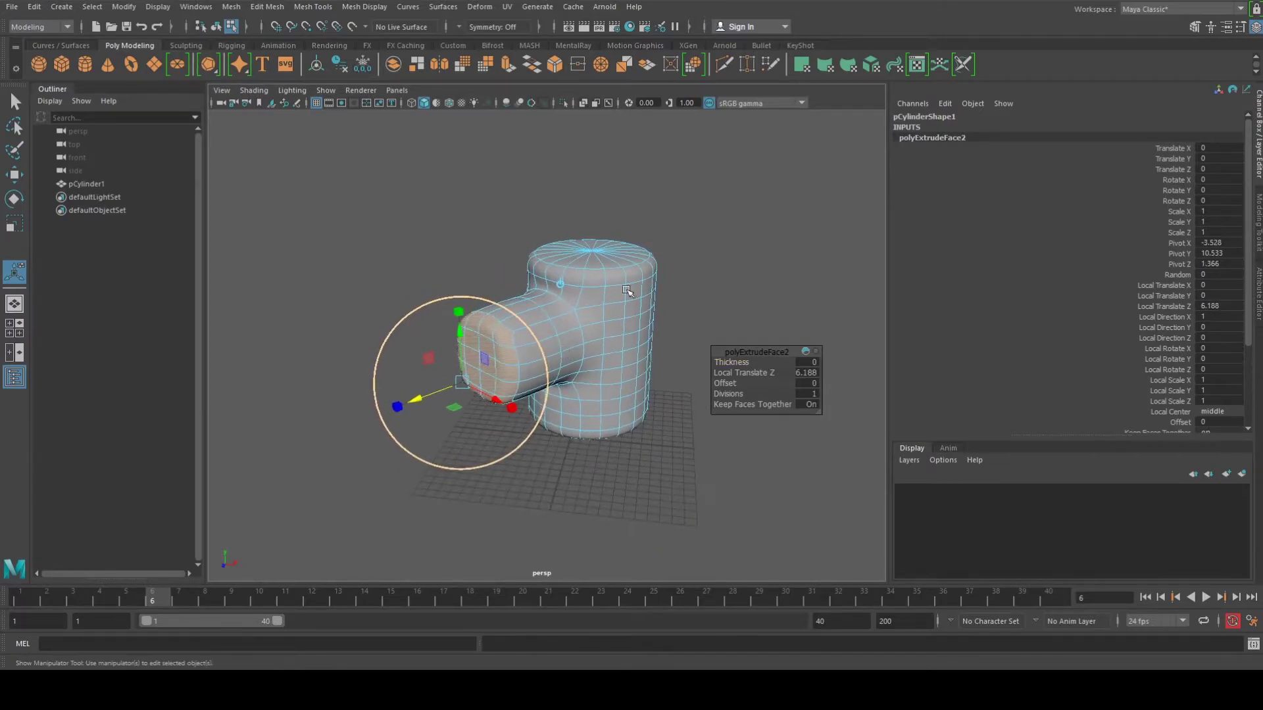
click(684, 282)
alt+drag(527, 321, 638, 330)
right_drag(587, 276, 619, 257)
alt+drag(607, 333, 507, 355)
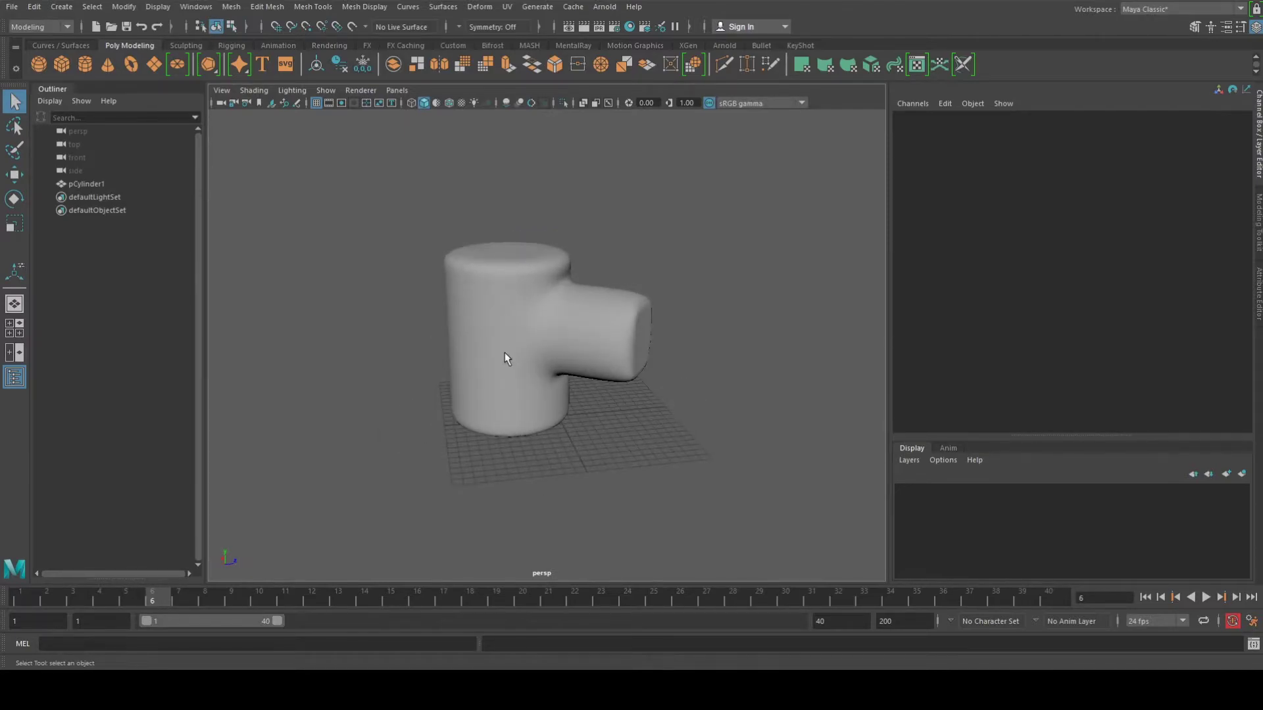
click(516, 351)
Step: Undo the outward extrusions, return to unsmoothed display and review the circularized faces on the cylinder's side
key(ctrl+z)
key(ctrl+z)
key(ctrl+z)
key(ctrl+z)
key(ctrl+z)
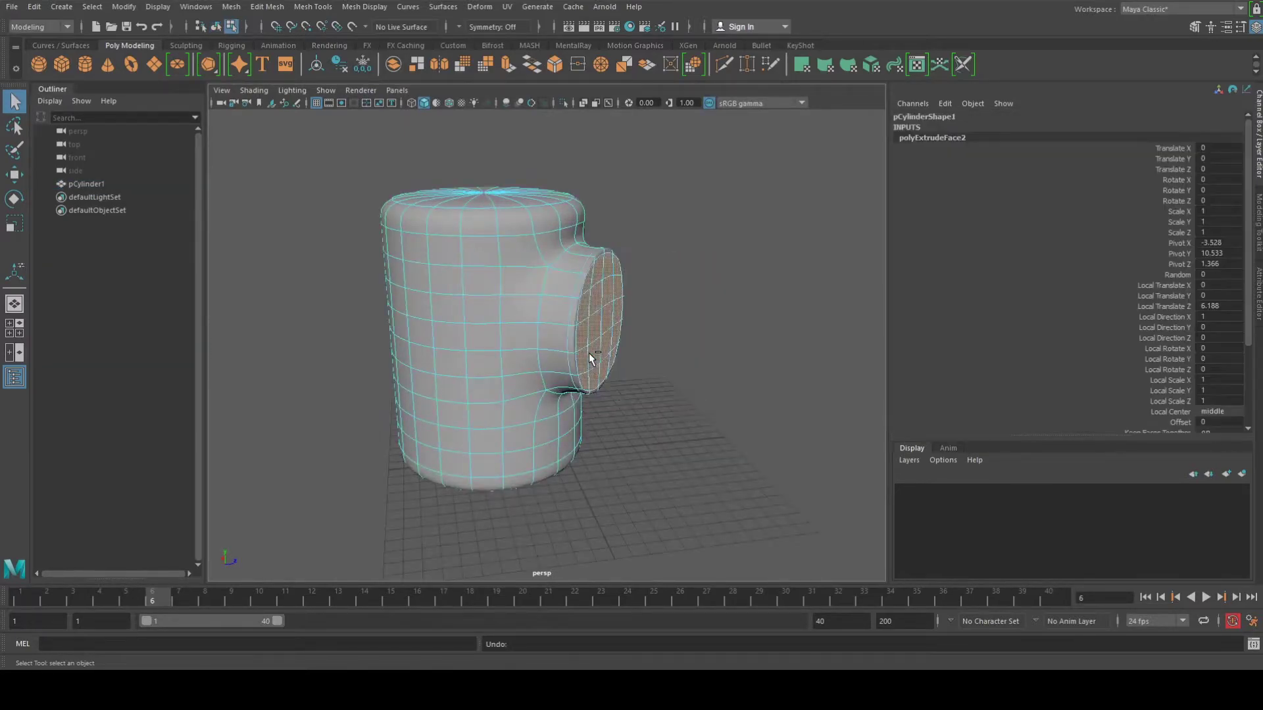
key(ctrl+z)
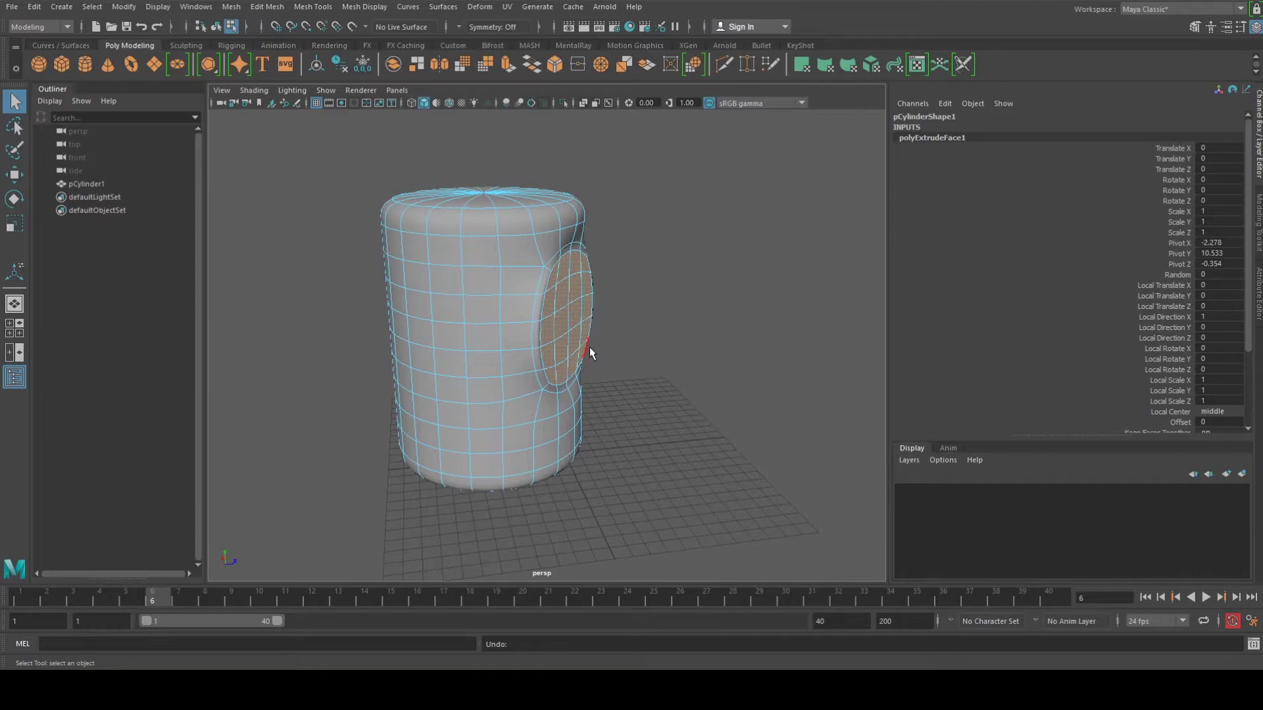
key(1)
alt+drag(589, 347, 382, 352)
alt+right_drag(382, 352, 414, 353)
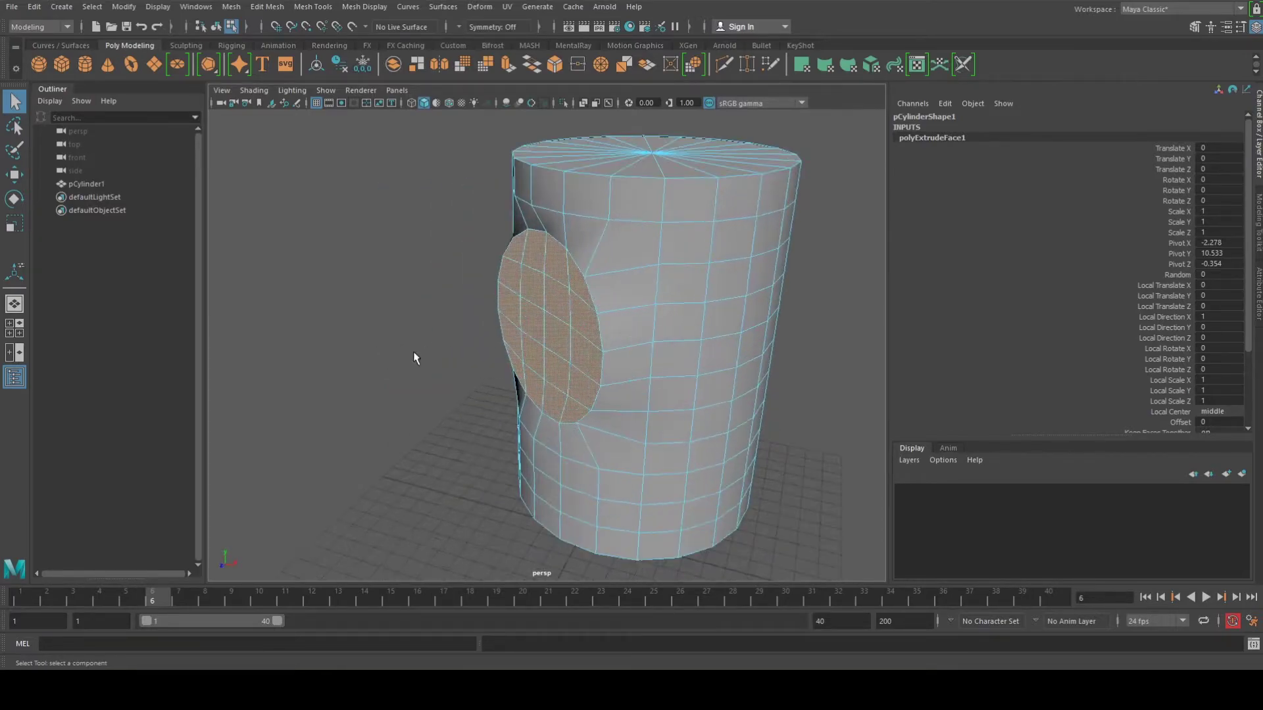
alt+drag(413, 358, 653, 308)
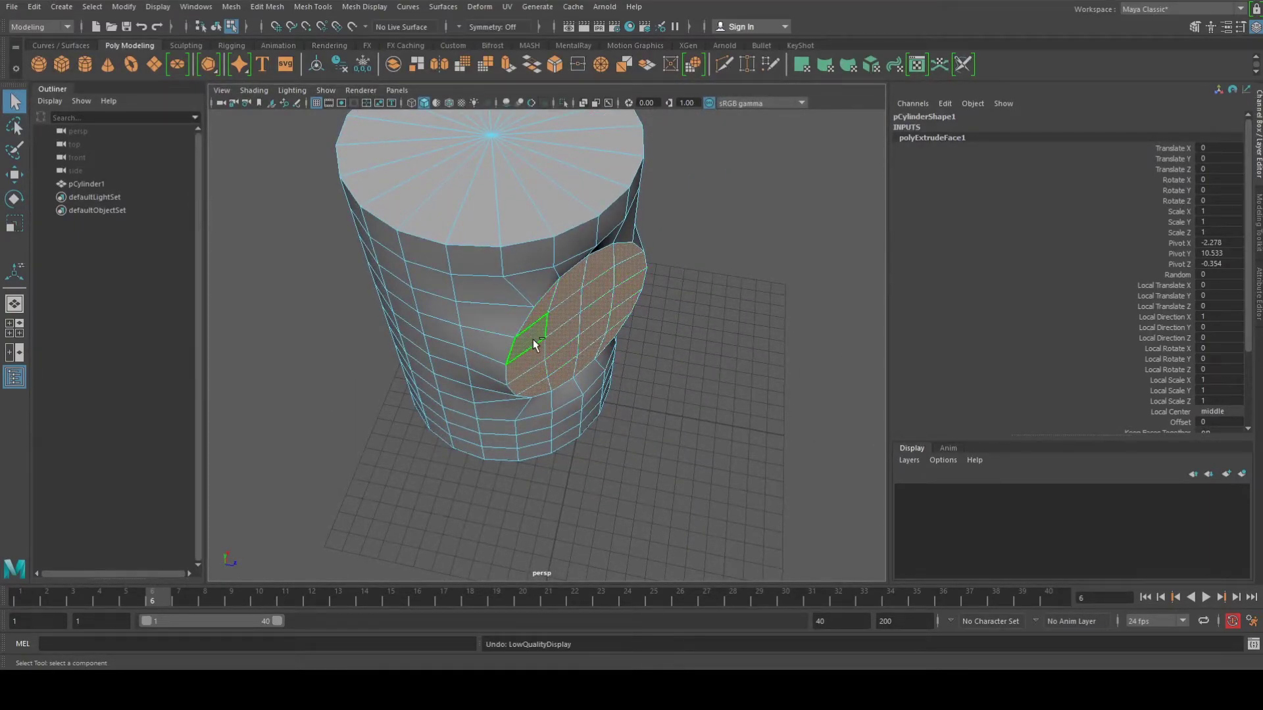
Step: Undo the extrusion and circularizing of the cylinder's side faces, back to the selected rectangular face block
key(ctrl+z)
key(ctrl+z)
alt+drag(542, 357, 472, 322)
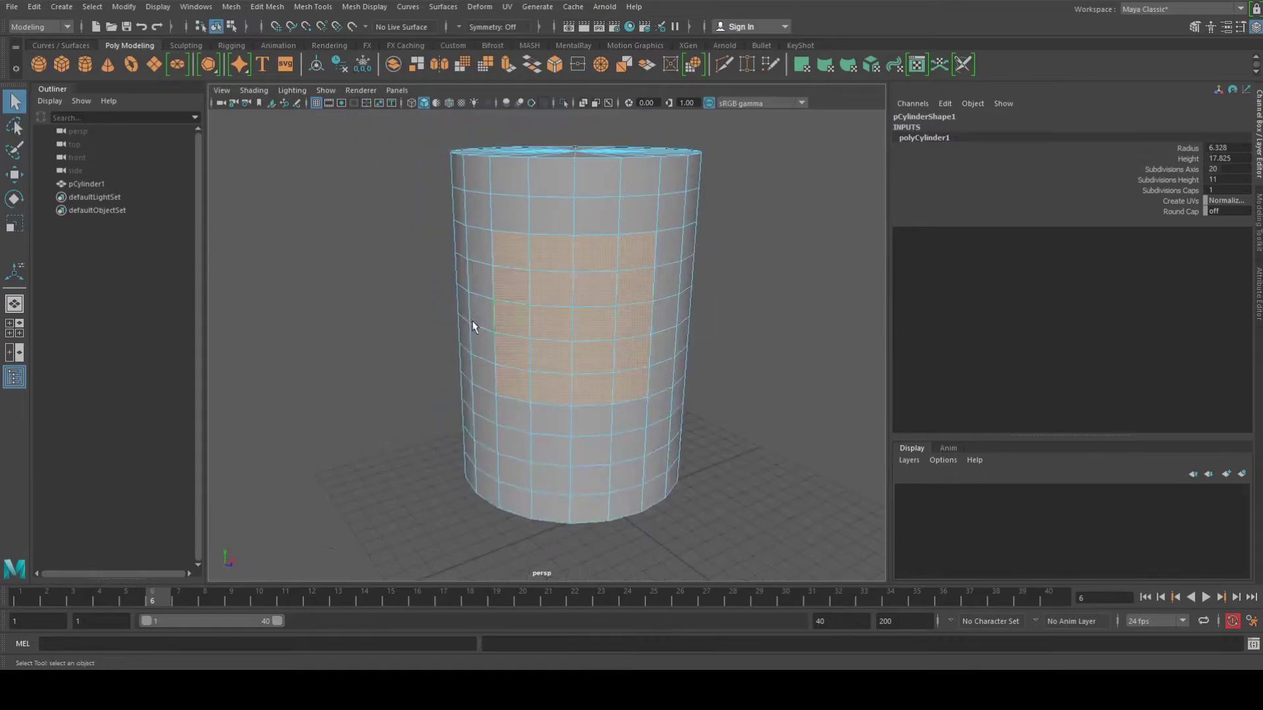
Step: Circularize the selected face block and inspect the disc from above and from the front
shift+right_click(542, 309)
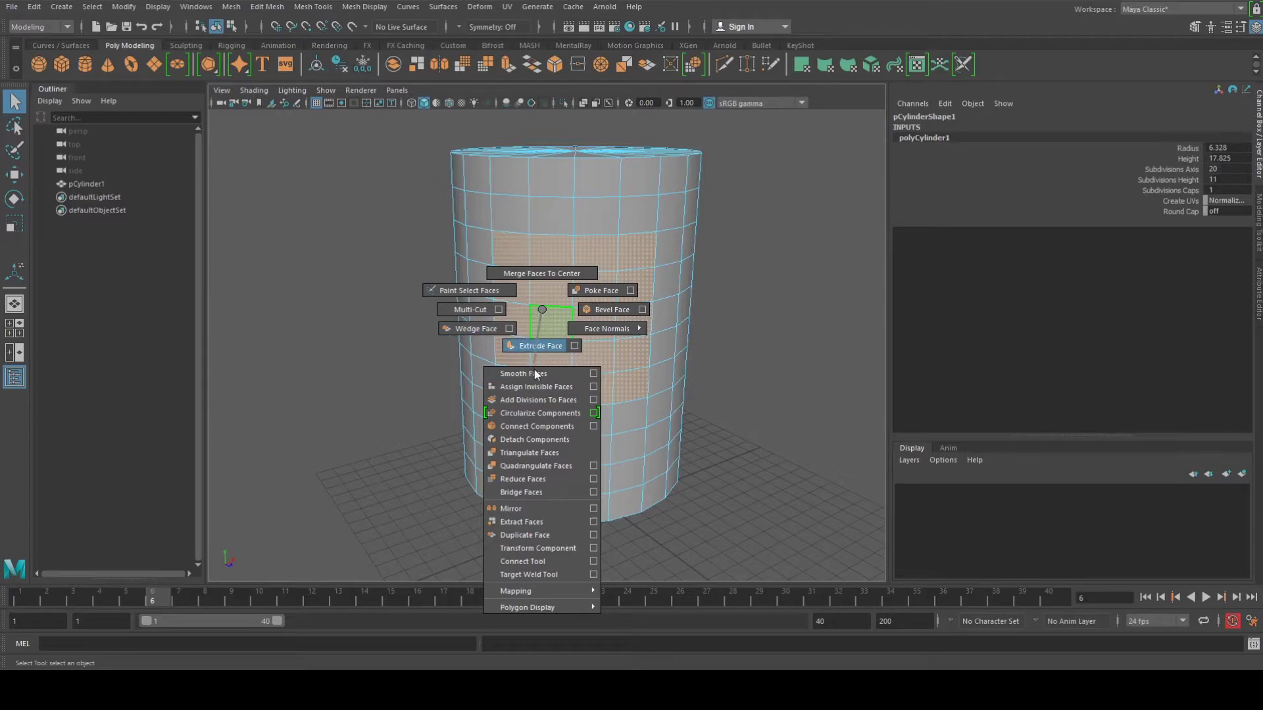
click(532, 415)
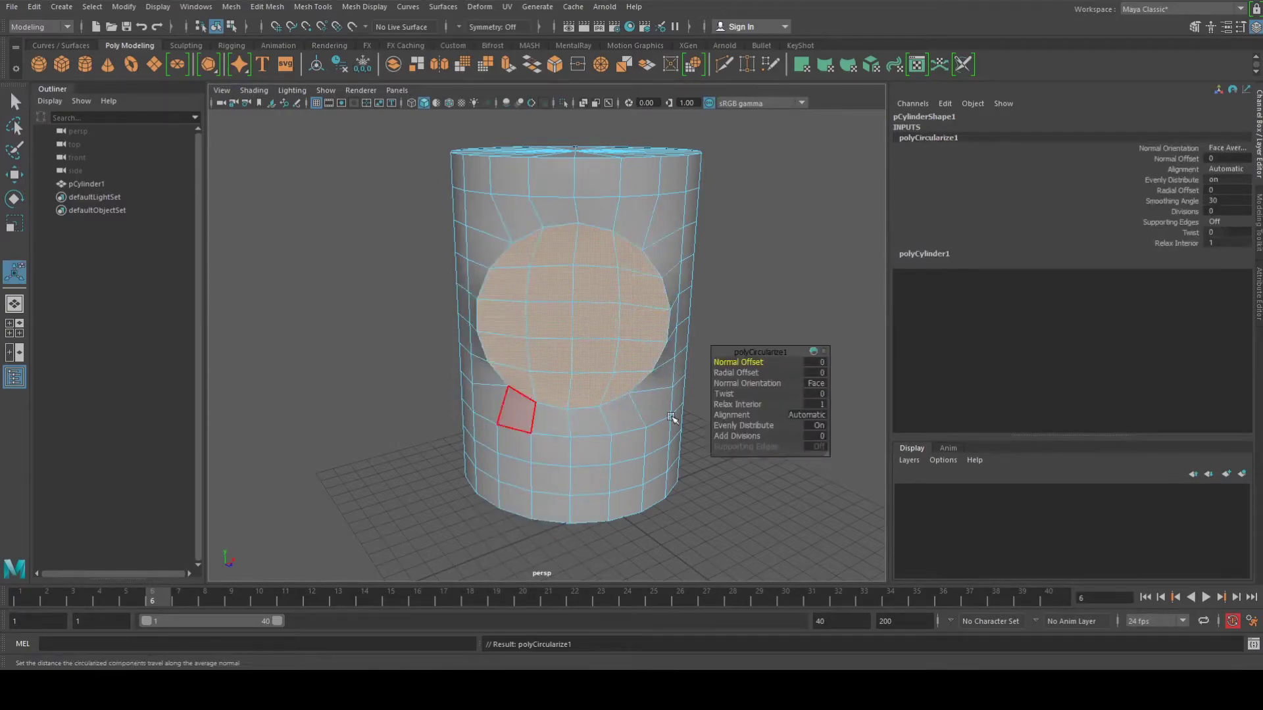
drag(775, 353, 770, 259)
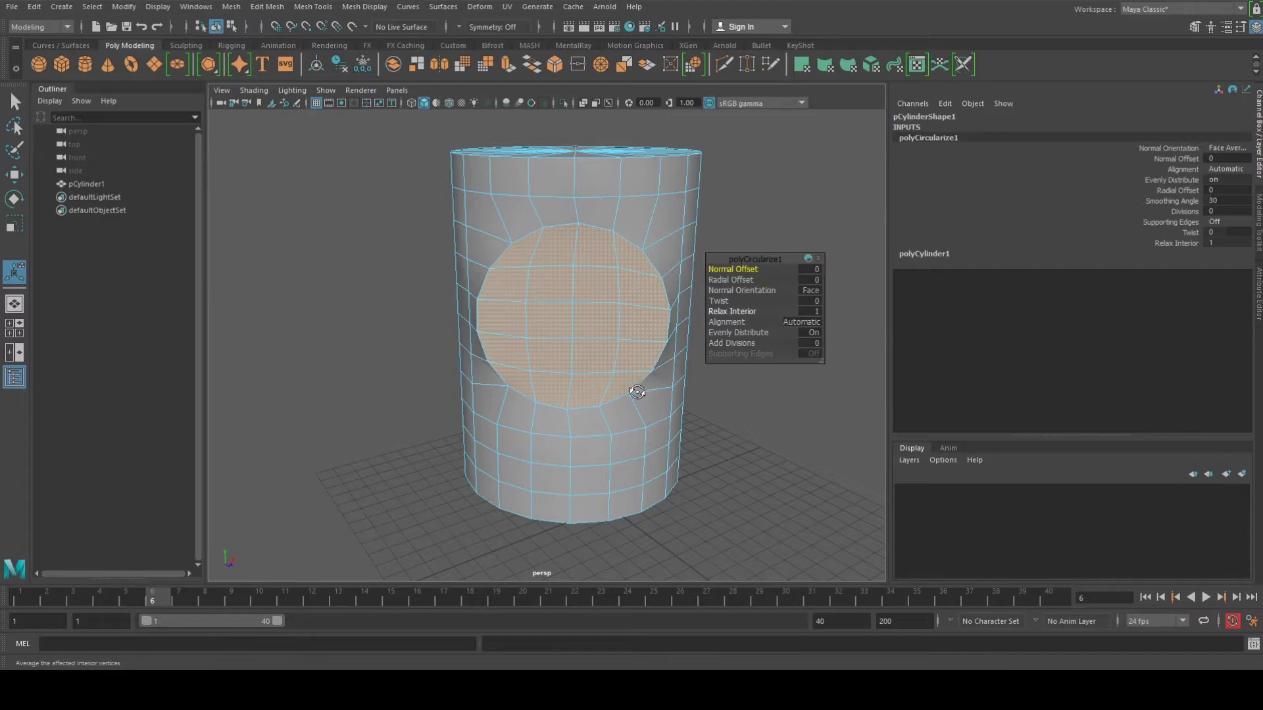
alt+drag(635, 387, 658, 443)
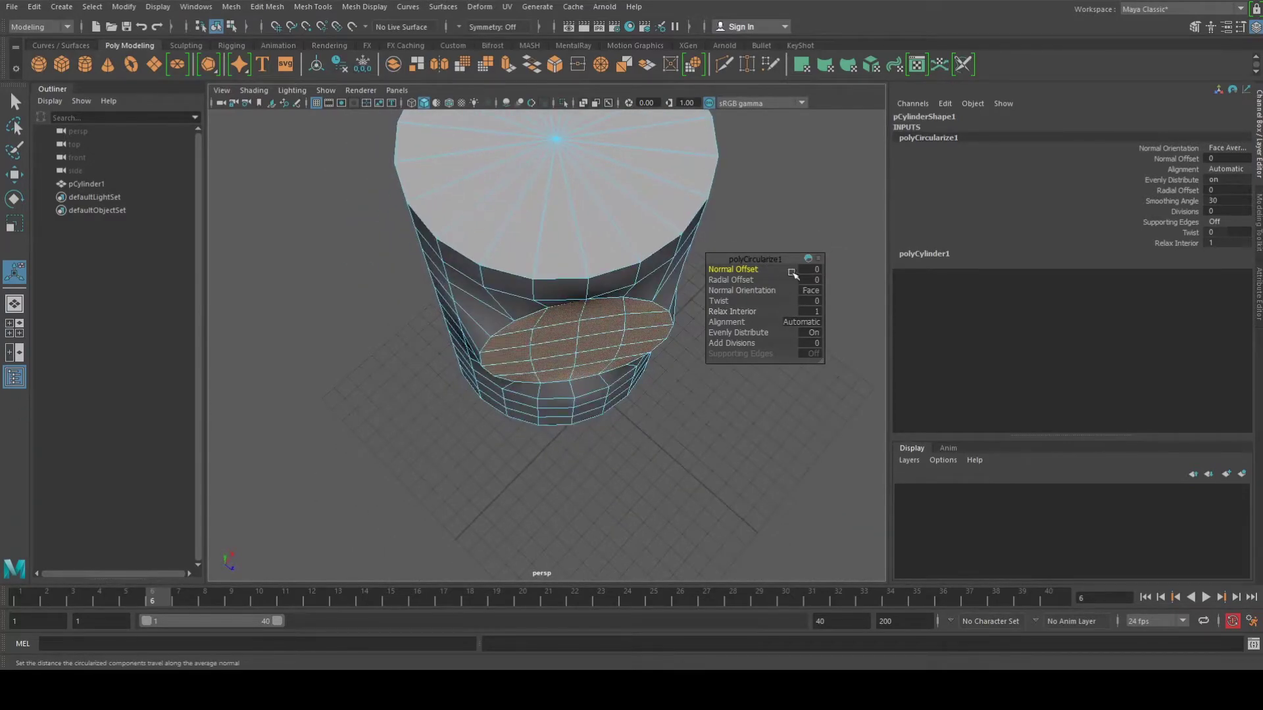
alt+drag(518, 352, 508, 312)
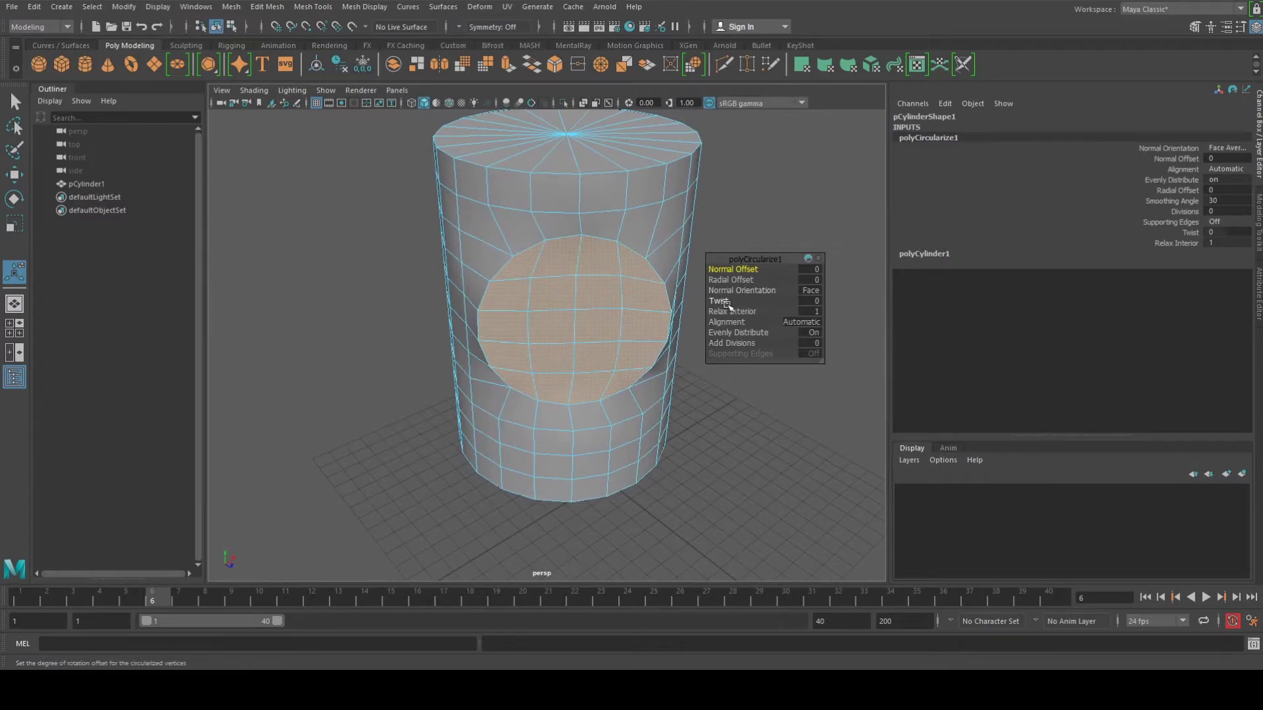
Step: Set the circularized faces' Twist to 3.2 and Alignment to Surface (average), and inspect how they follow the cylinder's curvature
drag(720, 300, 761, 316)
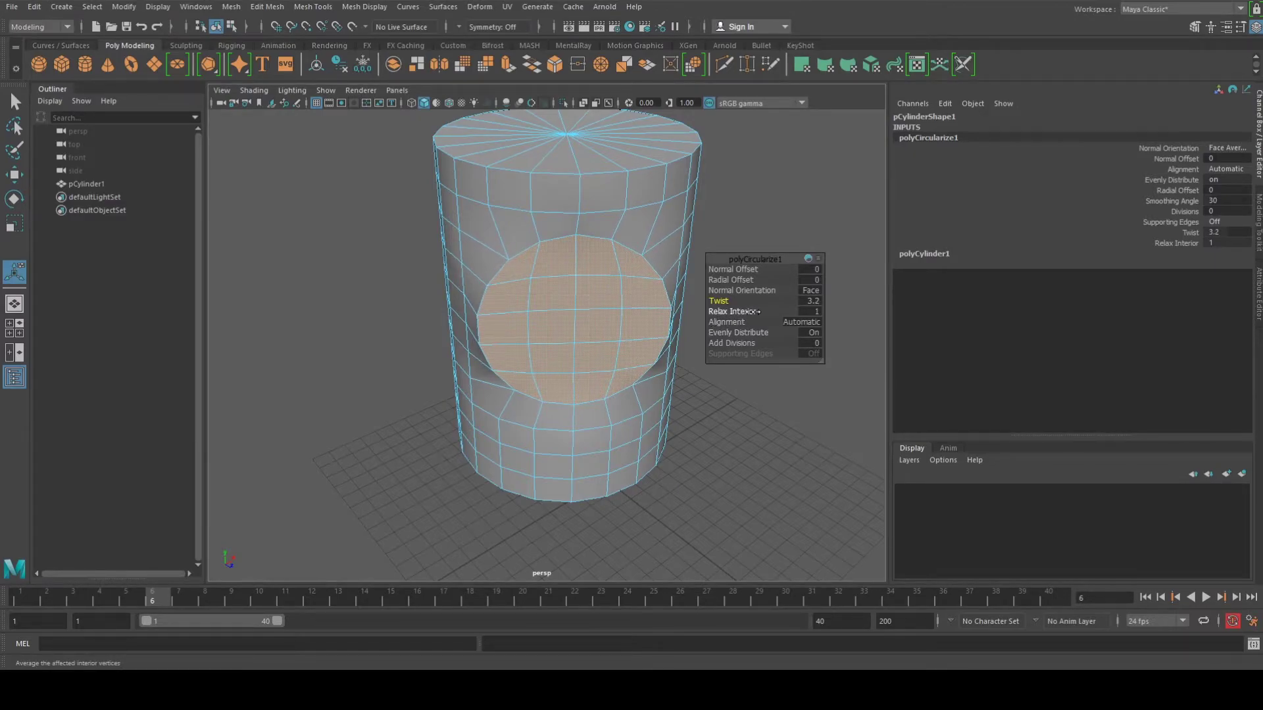
click(803, 326)
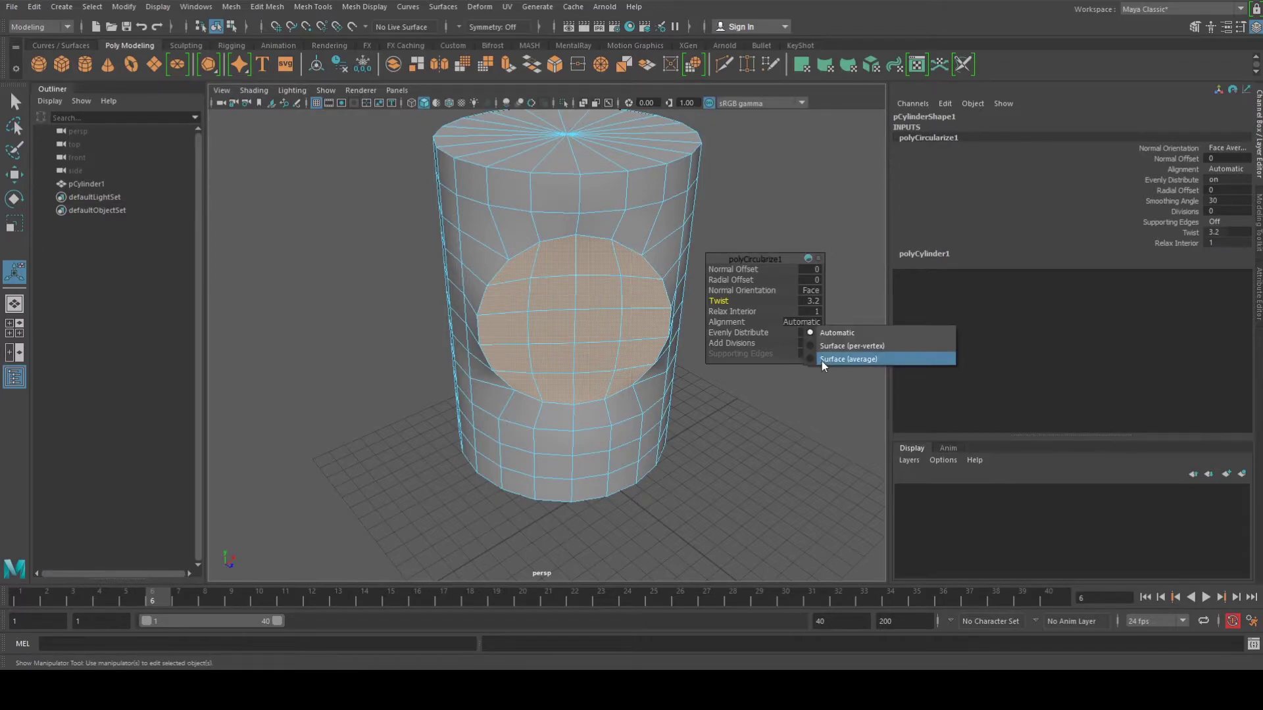
click(812, 359)
alt+drag(654, 395, 437, 332)
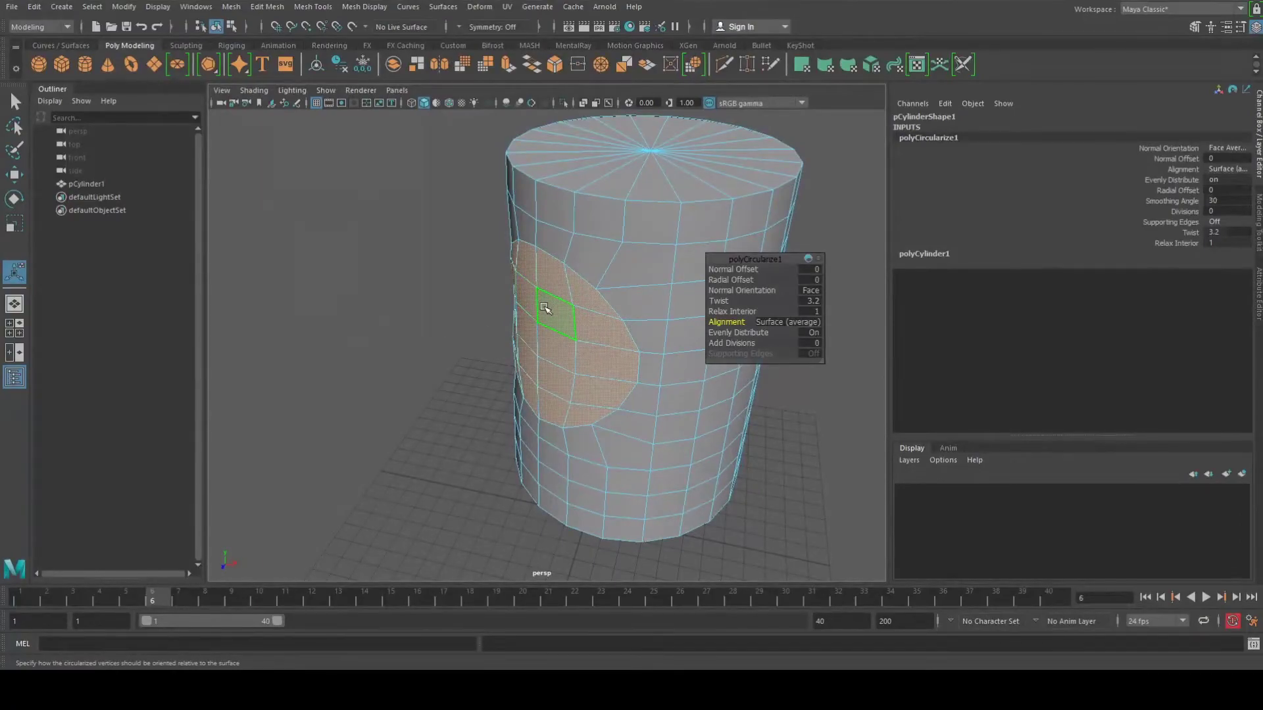
scroll(544, 308, down, 2)
alt+drag(547, 320, 556, 416)
Step: Try extruding the curved circular faces, and undo the extrusion, the alignment change and the circularizing
click(508, 66)
key(ctrl+z)
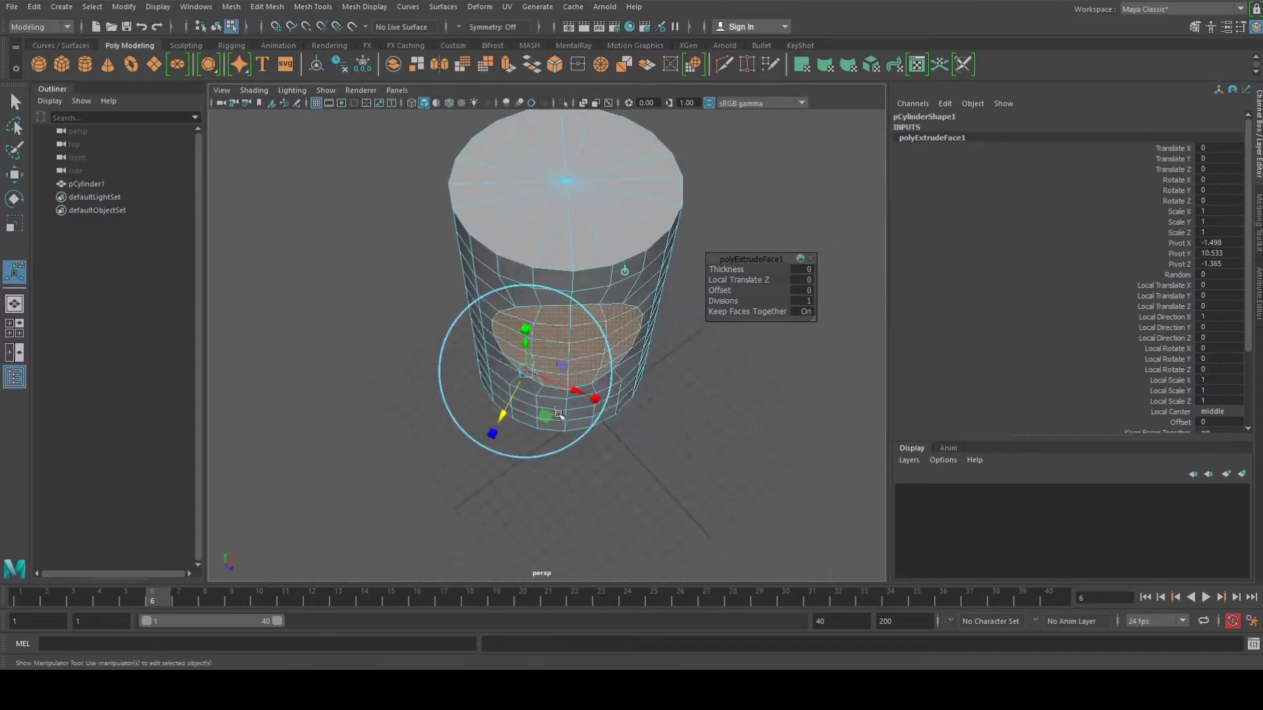
alt+drag(528, 362, 481, 410)
click(622, 263)
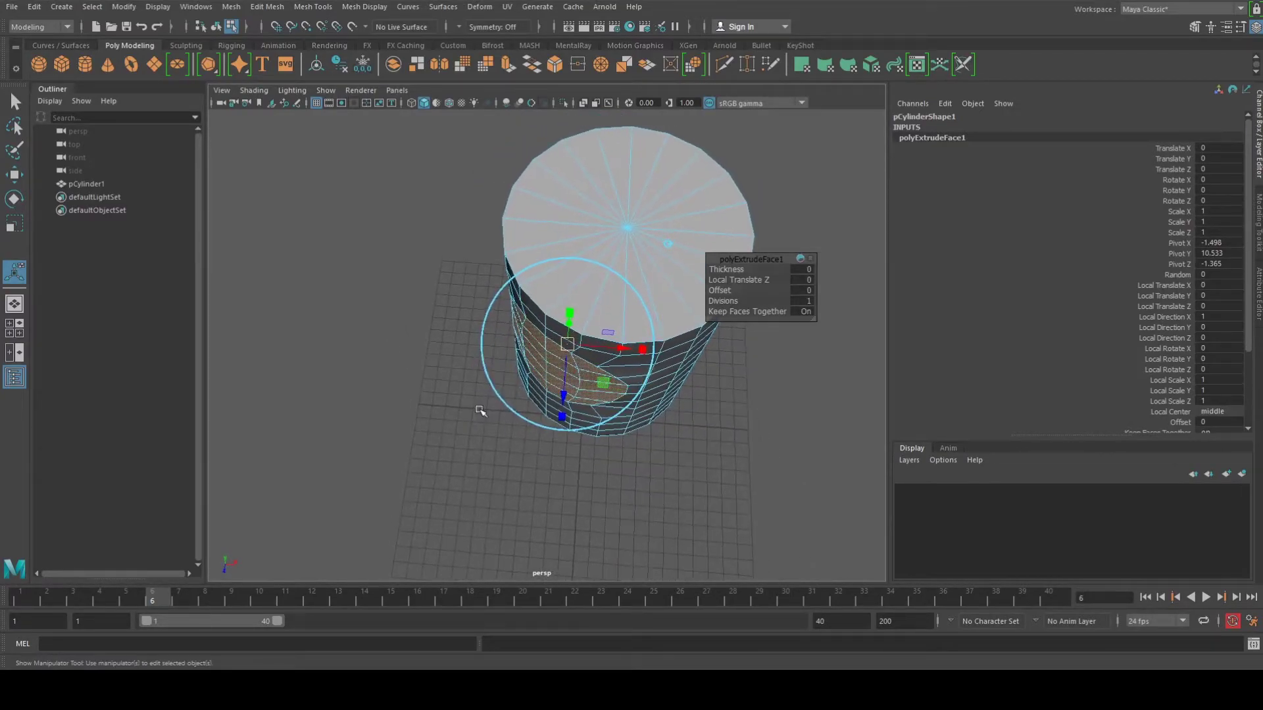
key(w)
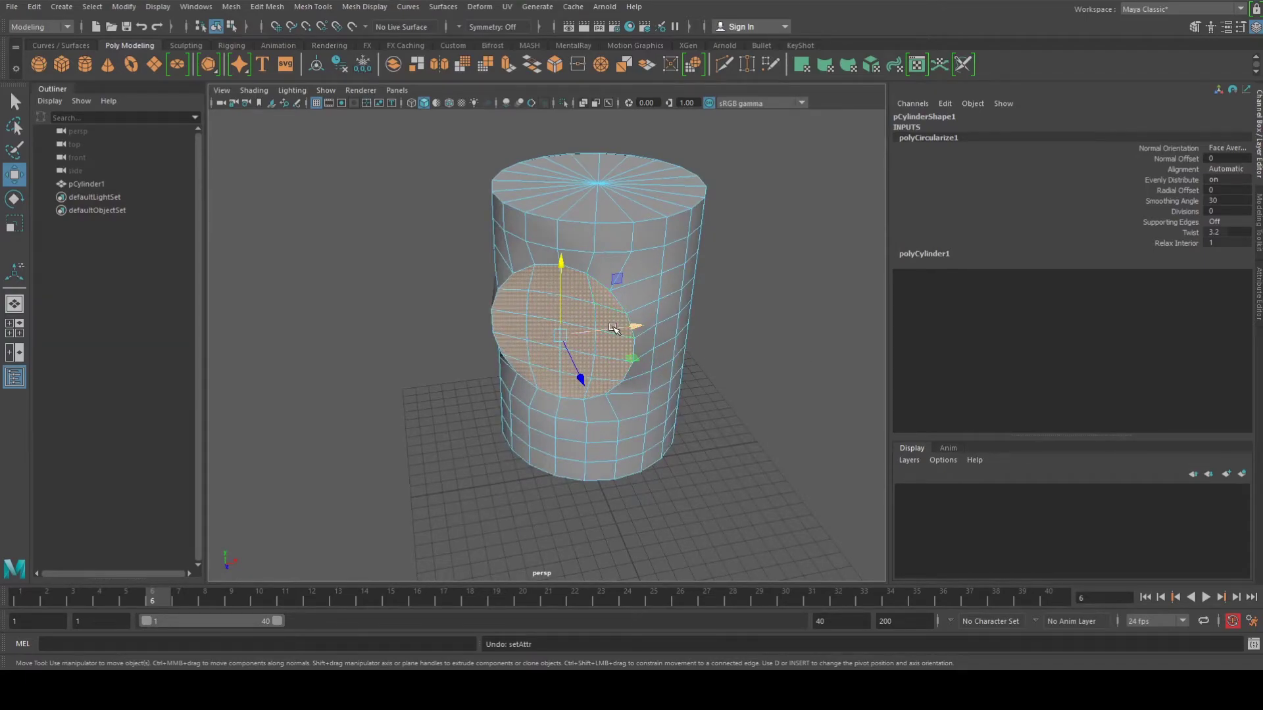
alt+drag(613, 329, 573, 353)
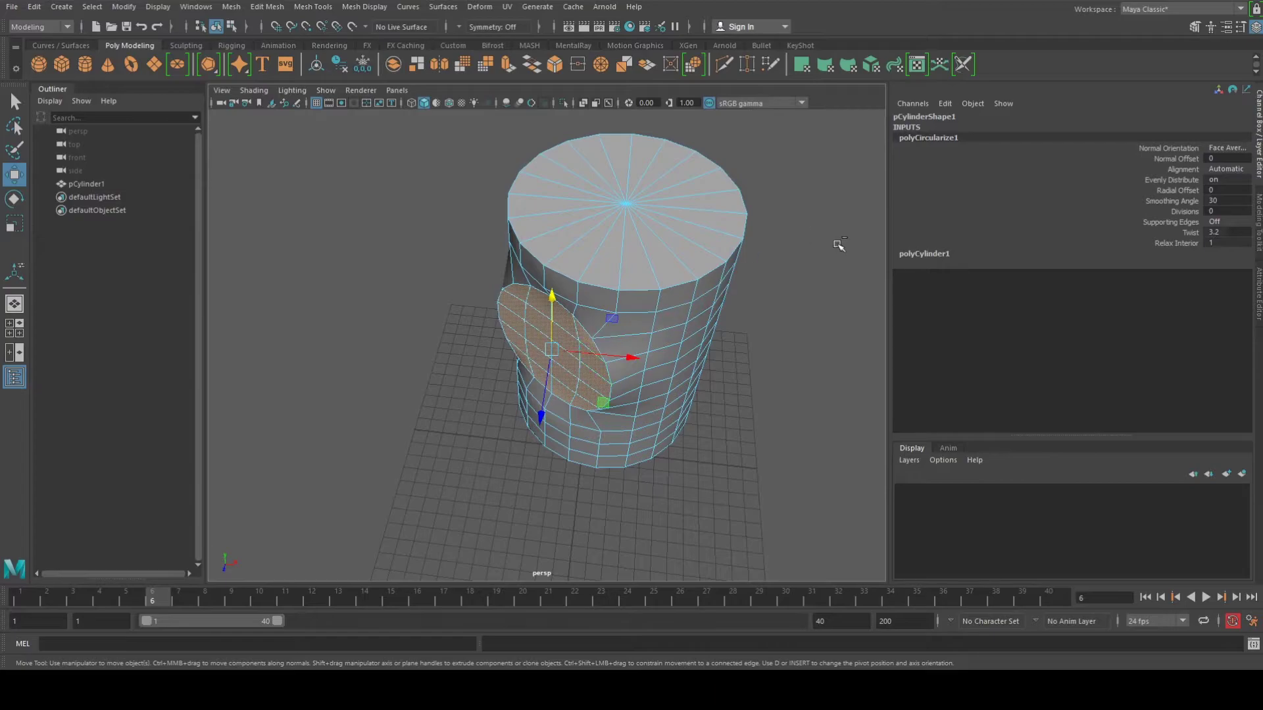
key(ctrl+z)
Step: Circularize the selected side face block with Alignment set to Surface (average)
shift+right_click(638, 348)
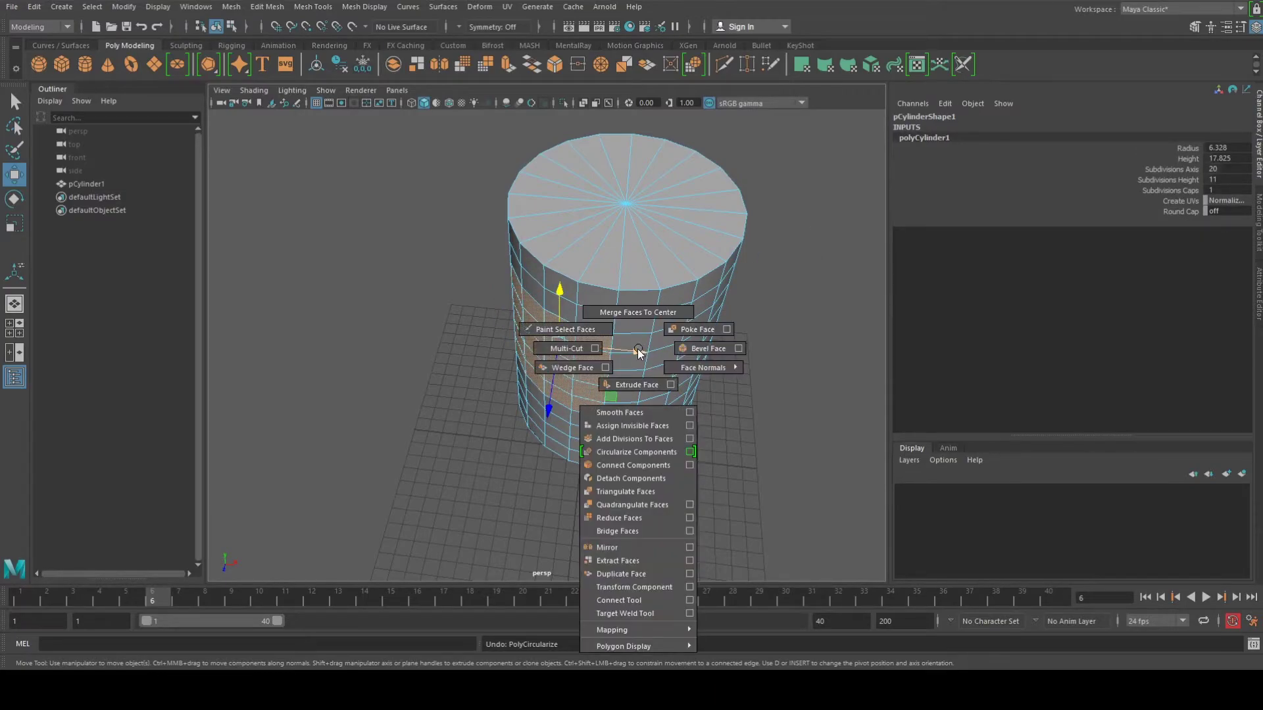
click(626, 452)
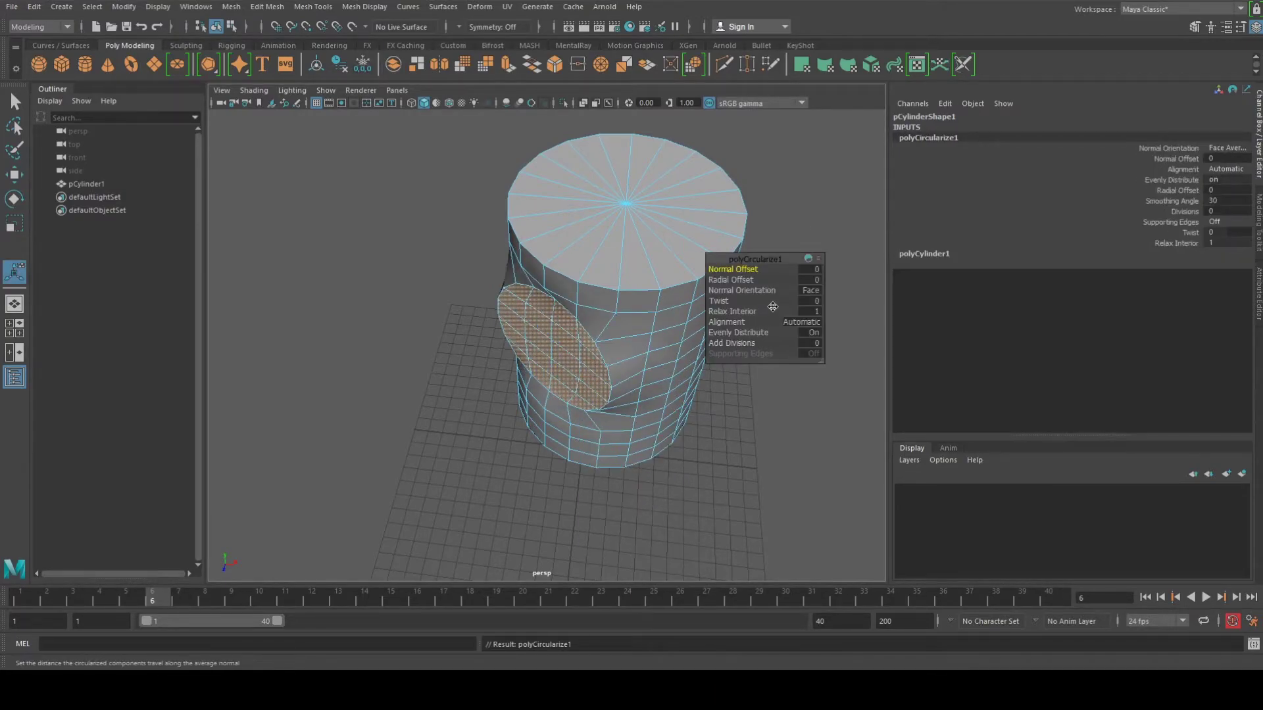
click(803, 322)
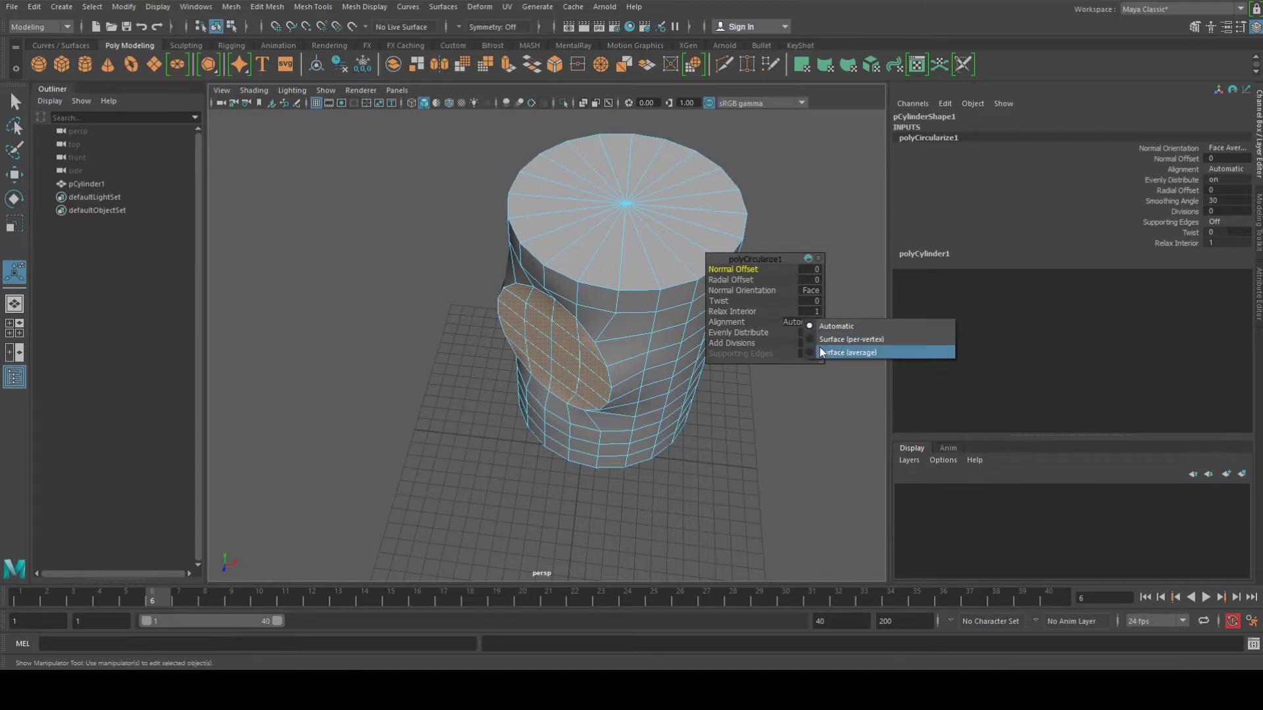
click(815, 350)
alt+drag(631, 362, 598, 431)
Step: Extrude the circularized faces inward four times, the first by about 0.2, to form a recess with supporting edges in the cylinder's side
click(507, 63)
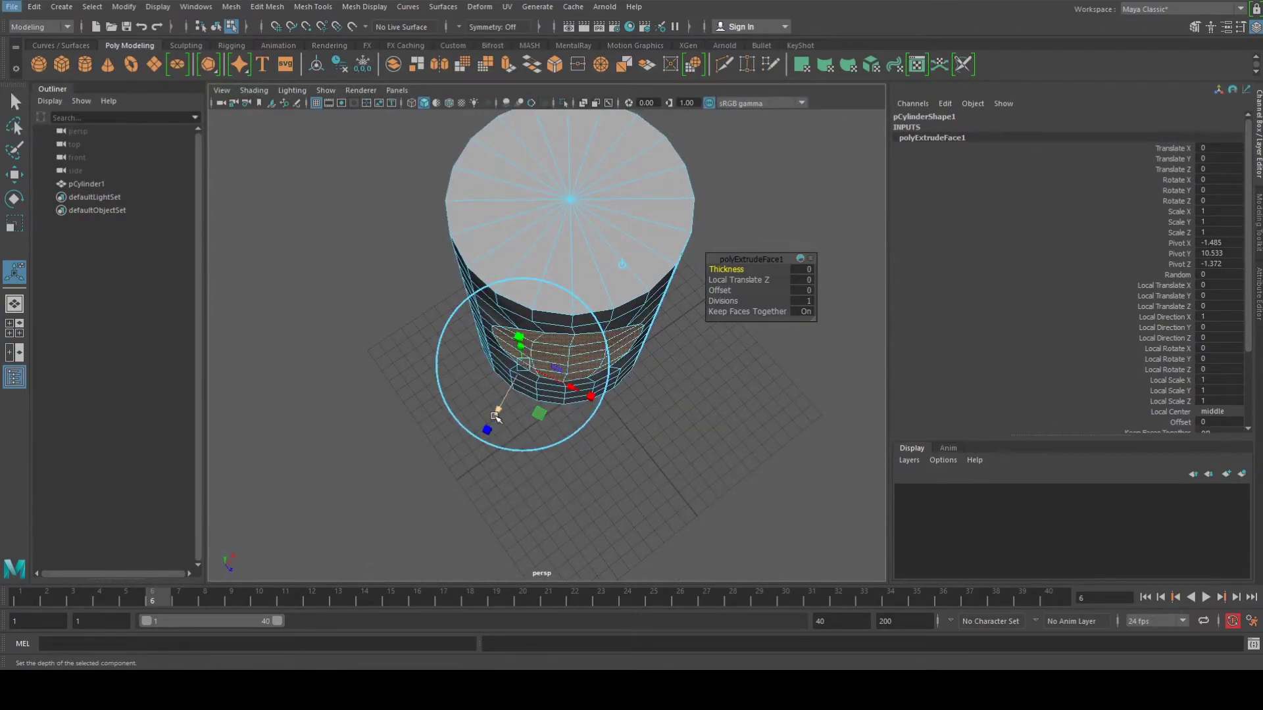
drag(495, 414, 500, 415)
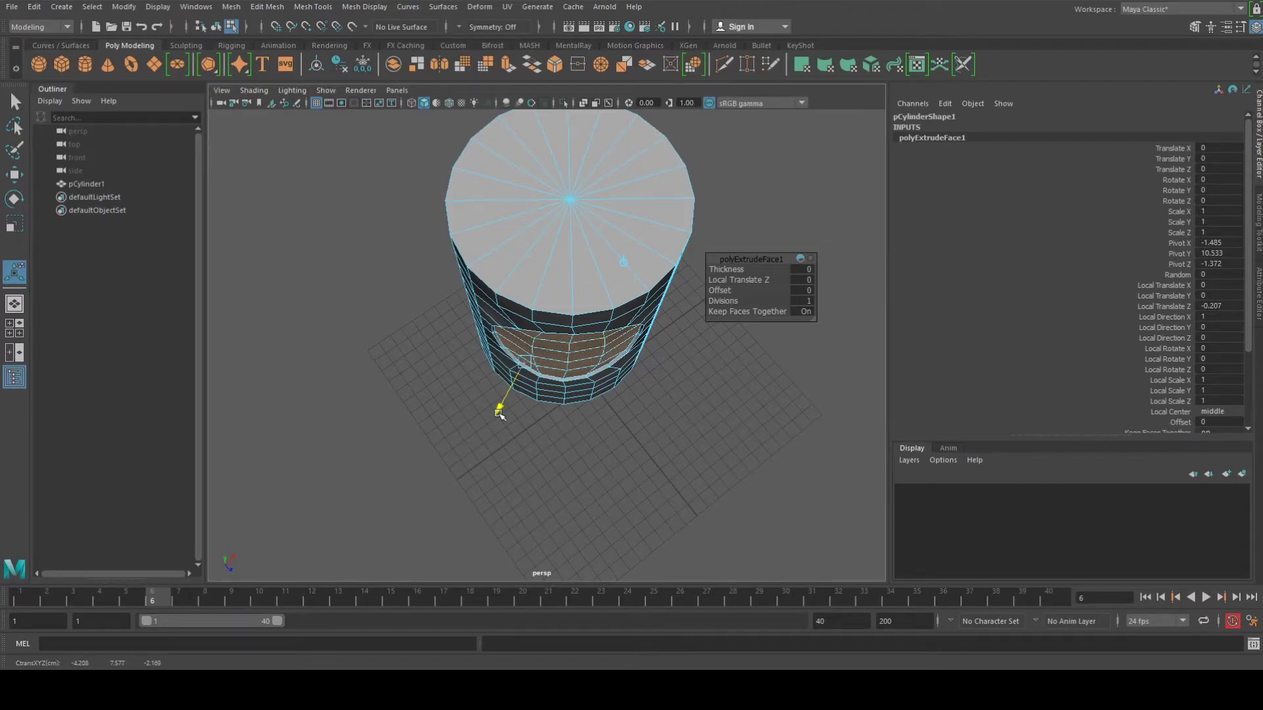
key(ctrl+e)
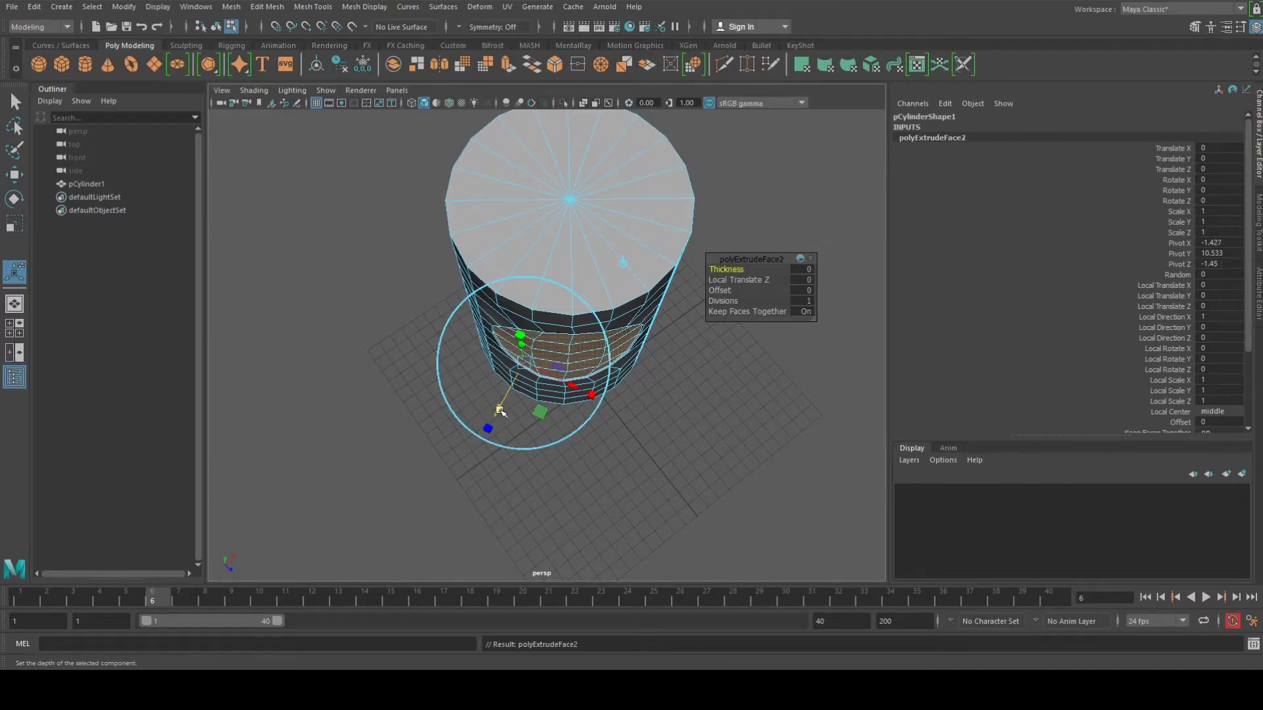
mouse_move(499, 414)
mouse_down()
mouse_move(534, 368)
mouse_move(499, 393)
mouse_up()
key(ctrl+e)
key(ctrl+e)
right_drag(635, 253, 667, 233)
key(q)
Step: Preview the cylinder with smoothing and examine the round recess from several angles and distances
alt+drag(629, 391, 638, 346)
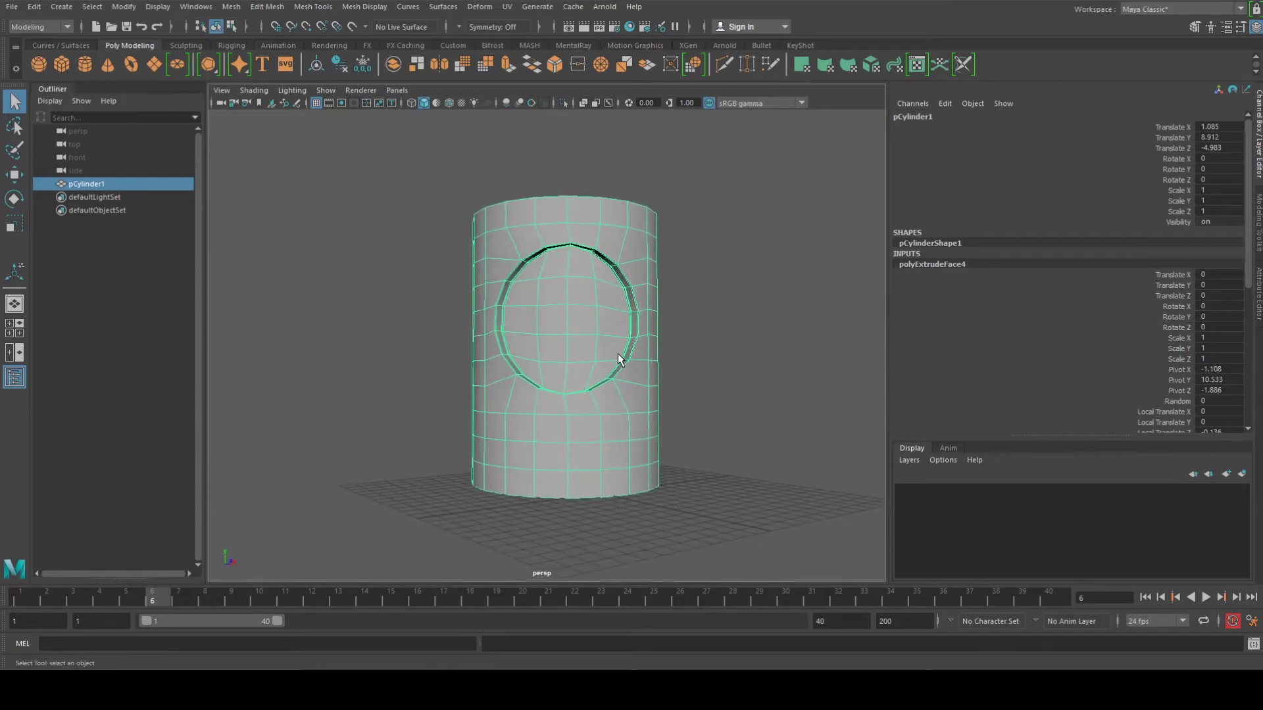
key(3)
click(690, 345)
mouse_move(509, 357)
alt+mouse_down()
mouse_move(551, 374)
mouse_move(546, 365)
mouse_move(644, 360)
mouse_move(355, 349)
mouse_move(358, 409)
mouse_move(571, 336)
mouse_move(505, 348)
alt+mouse_up()
scroll(546, 365, up, 4)
scroll(645, 359, down, 5)
click(563, 354)
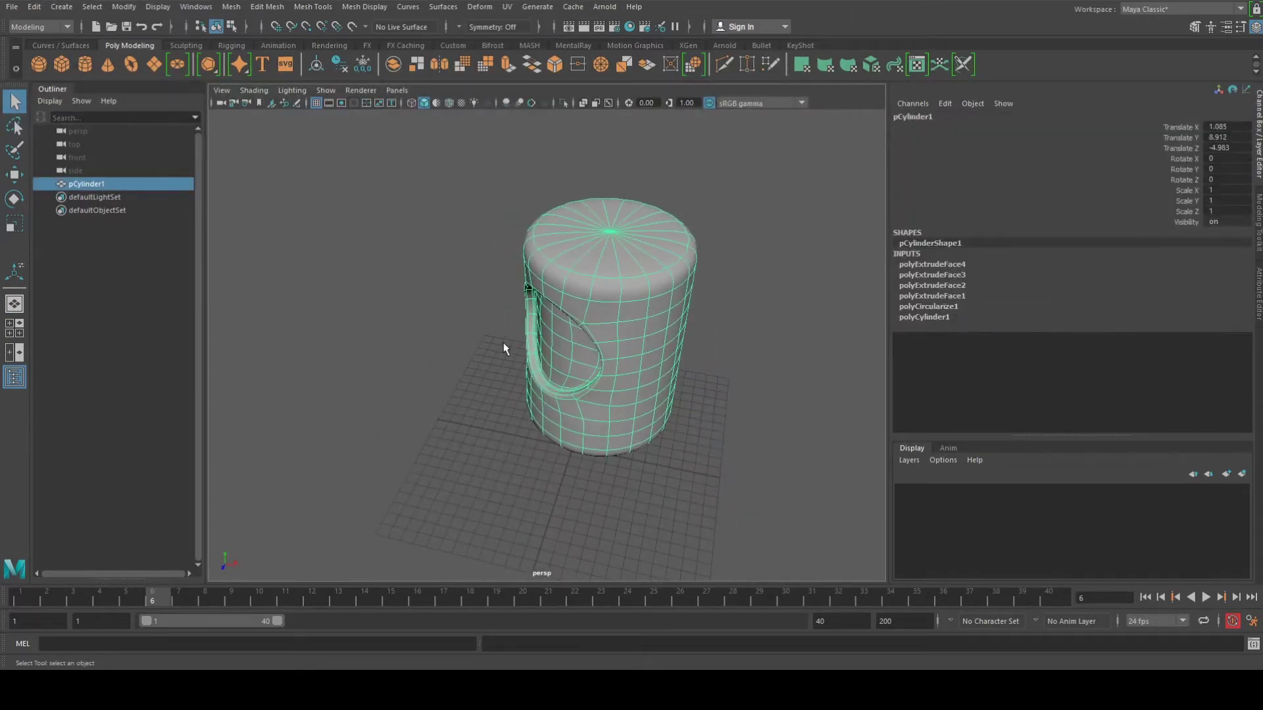
alt+drag(577, 364, 544, 349)
Step: Select a three-by-three block of faces on an untouched part of the cylinder's side
right_drag(553, 290, 552, 326)
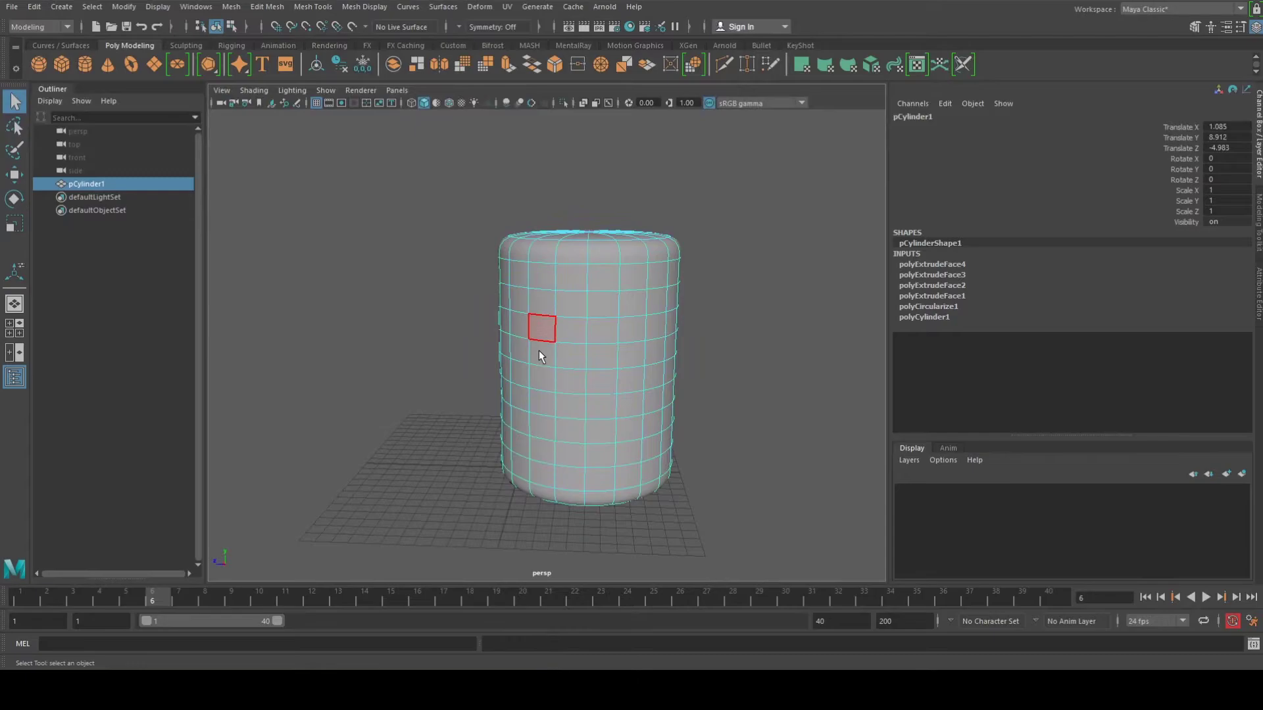
click(555, 334)
shift+click(560, 355)
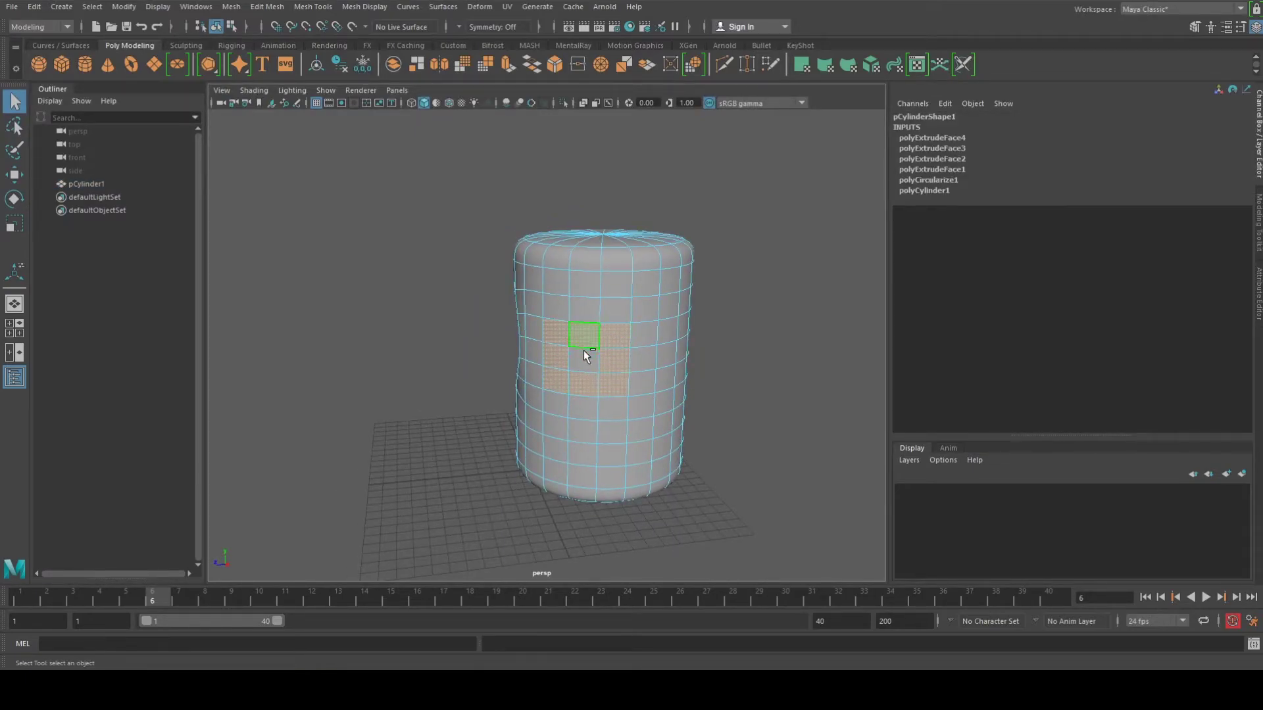
Step: Add two separate groups of side faces to the selection with the Paint Selection Tool, one beside the block and one lower down
click(16, 154)
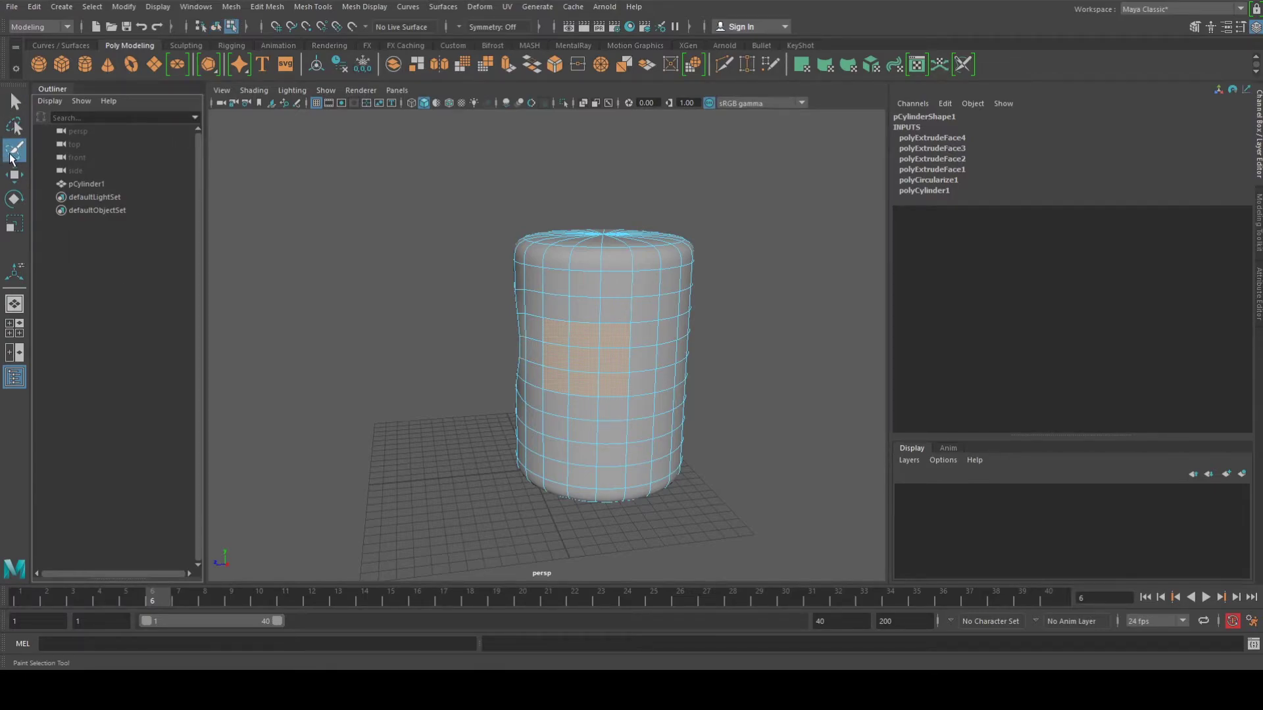
mouse_move(401, 346)
alt+mouse_down()
mouse_move(386, 324)
mouse_move(579, 325)
mouse_move(674, 358)
mouse_move(584, 350)
mouse_move(630, 353)
mouse_move(524, 374)
mouse_move(626, 361)
alt+mouse_up()
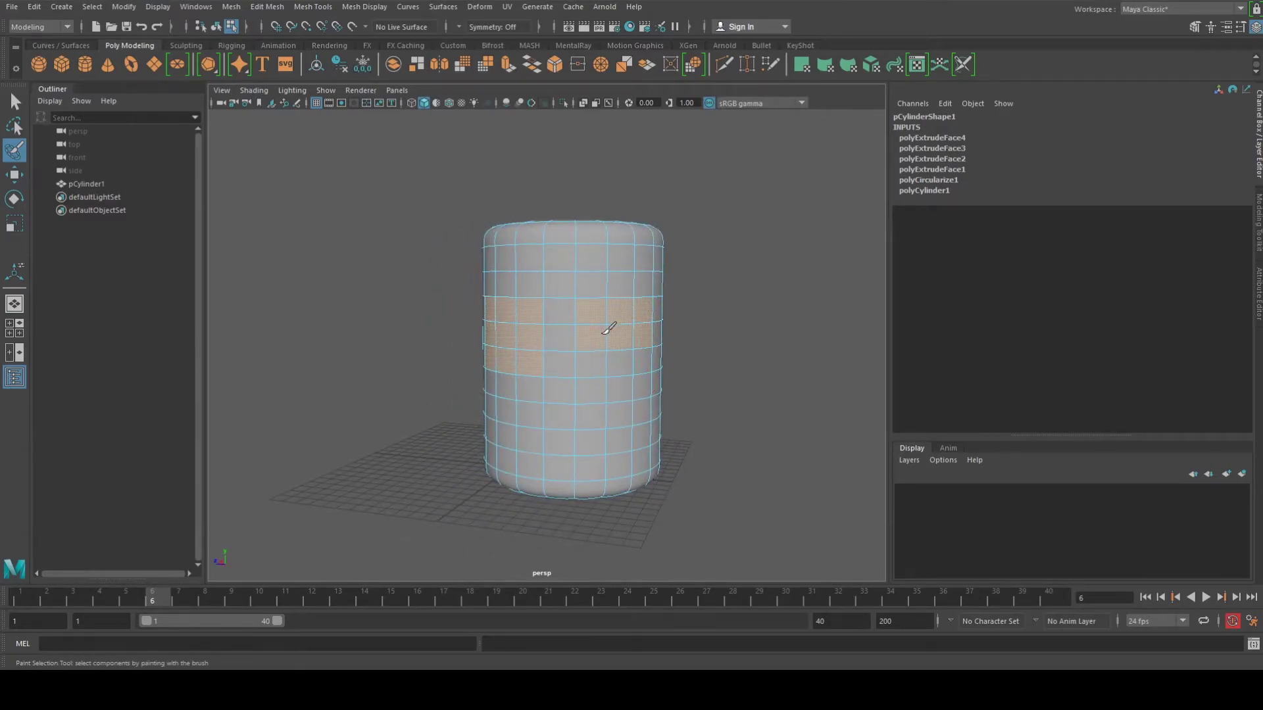
mouse_move(608, 328)
mouse_down()
mouse_move(646, 352)
mouse_move(604, 353)
mouse_up()
mouse_move(536, 428)
alt+mouse_down()
mouse_move(582, 442)
mouse_move(583, 400)
mouse_move(563, 417)
alt+mouse_up()
mouse_move(587, 371)
mouse_down()
mouse_move(604, 390)
mouse_move(563, 436)
mouse_move(530, 437)
mouse_move(549, 381)
mouse_move(509, 396)
mouse_up()
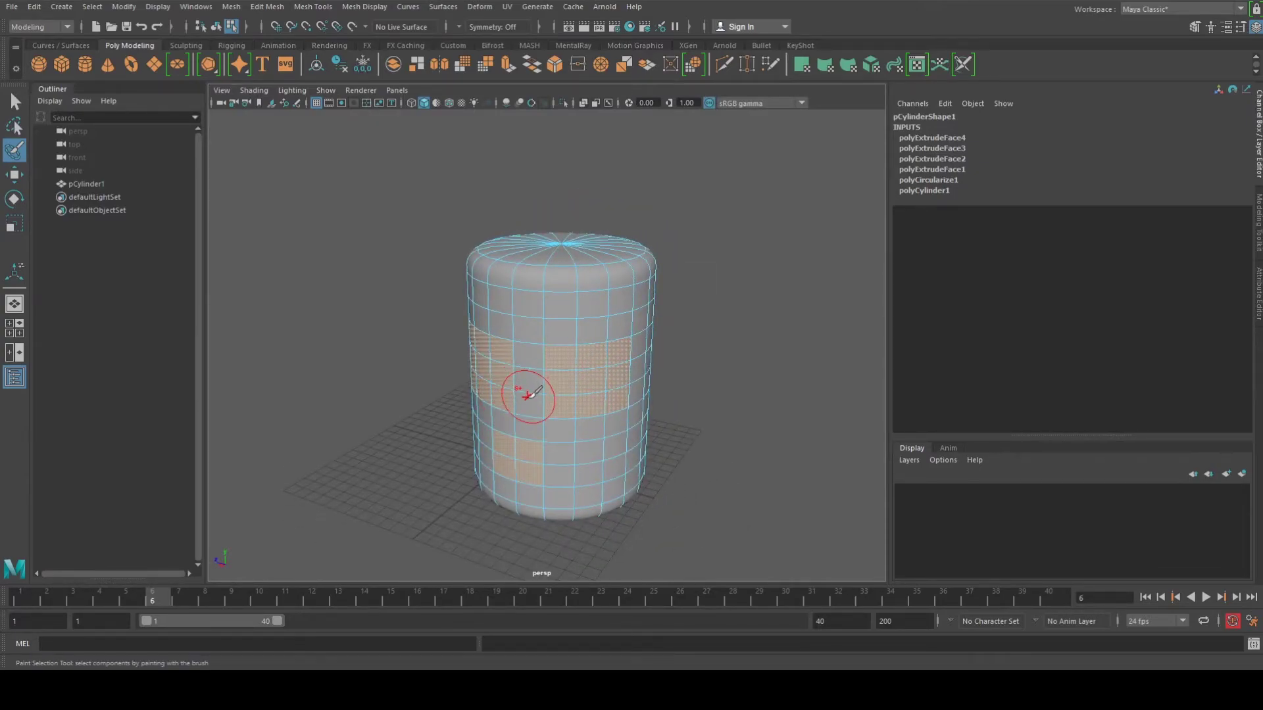
Step: Try circularizing the painted face groups together, check them in unsmoothed display, and undo the circularizing and the extra selections
shift+right_drag(530, 387, 538, 503)
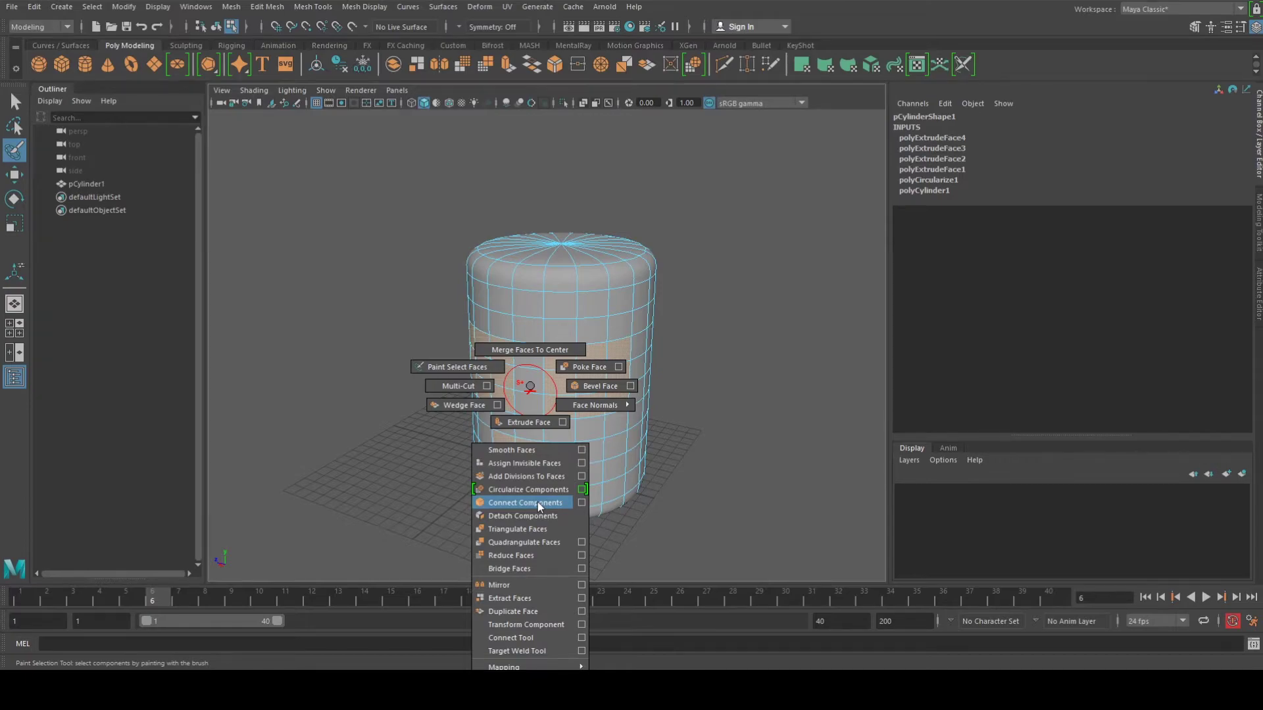
shift+right_drag(525, 504, 516, 489)
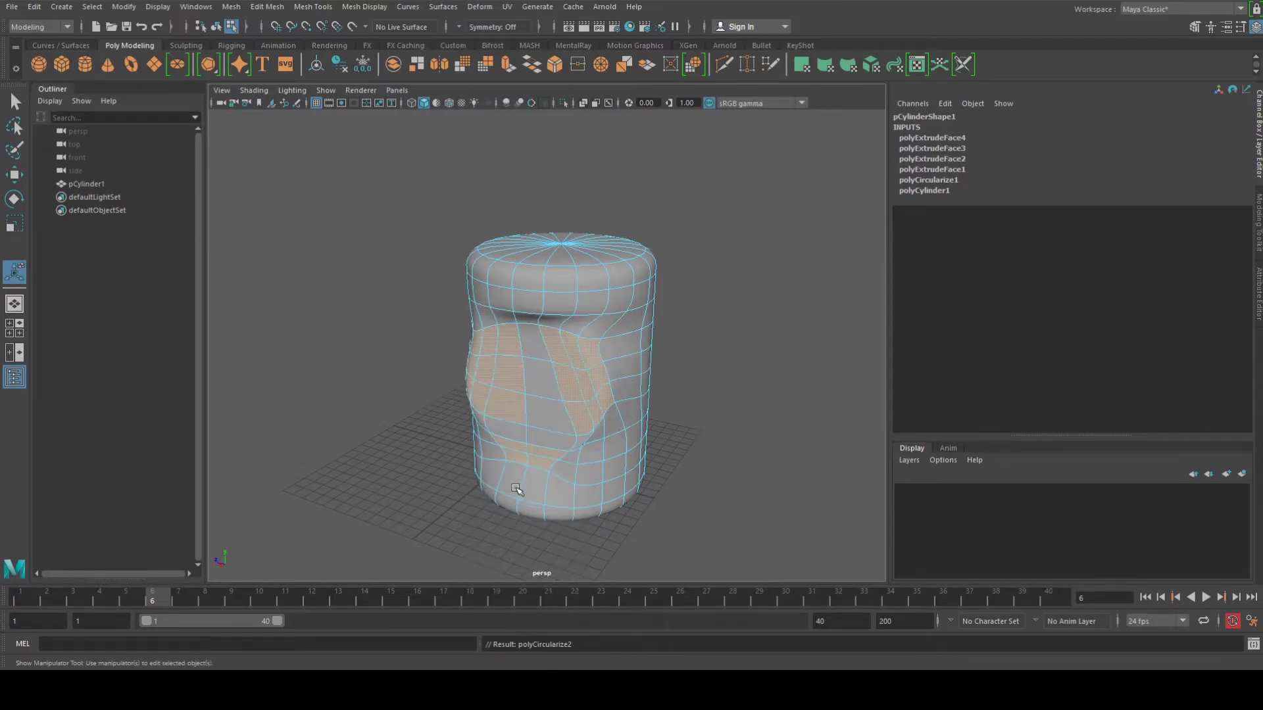
mouse_move(550, 426)
alt+mouse_down()
mouse_move(582, 427)
mouse_move(548, 410)
alt+mouse_up()
key(1)
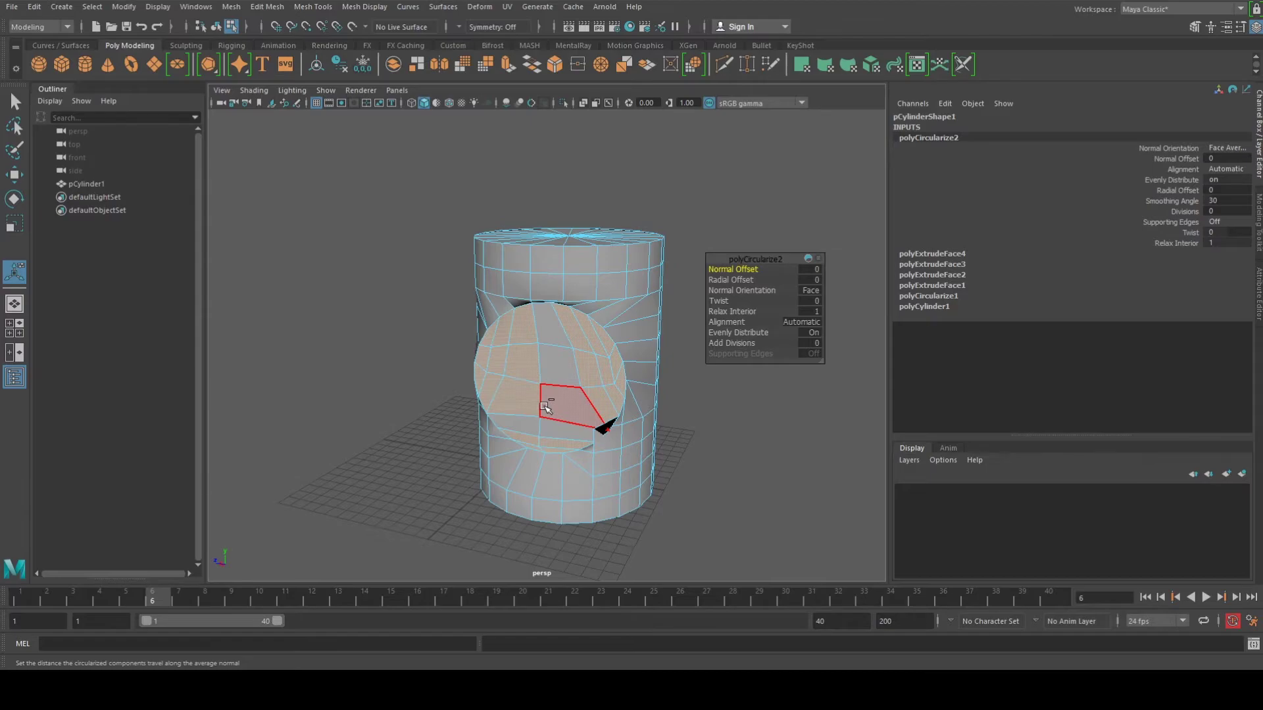
key(ctrl+z)
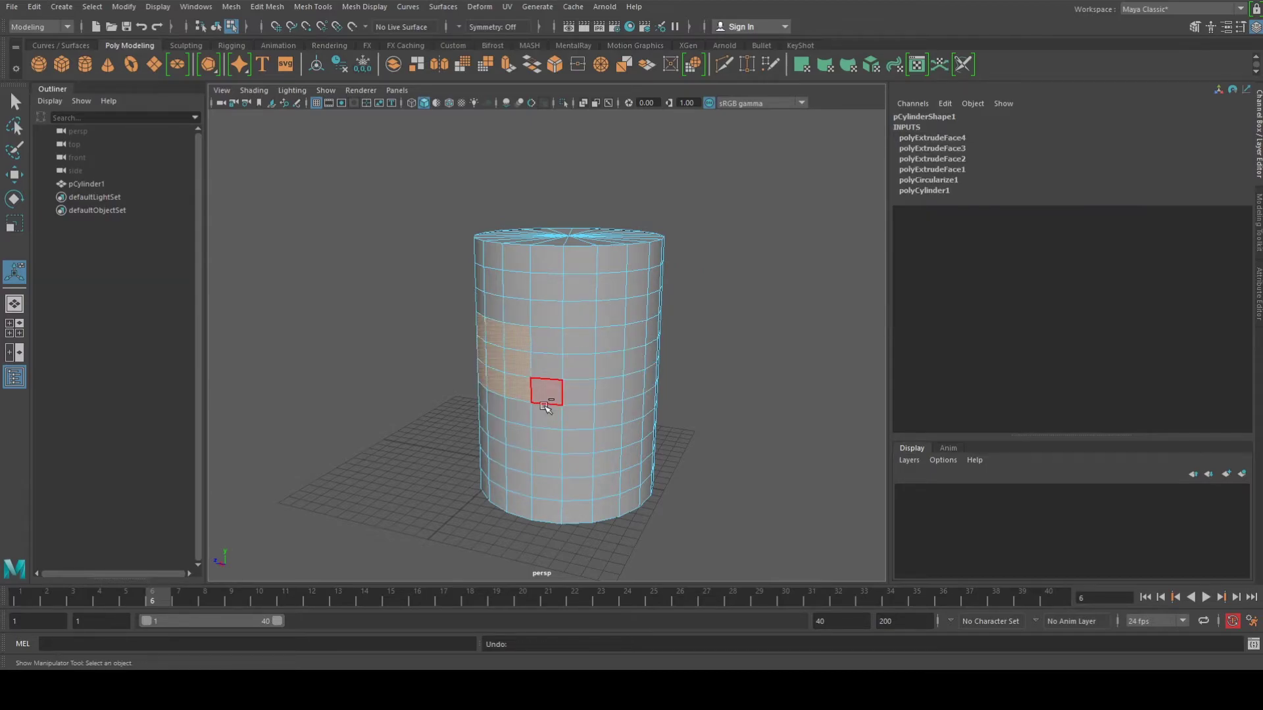
Step: Add a second, lower block of faces three rows high to the selection, farther around the cylinder's side
alt+drag(581, 416, 534, 408)
shift+click(532, 411)
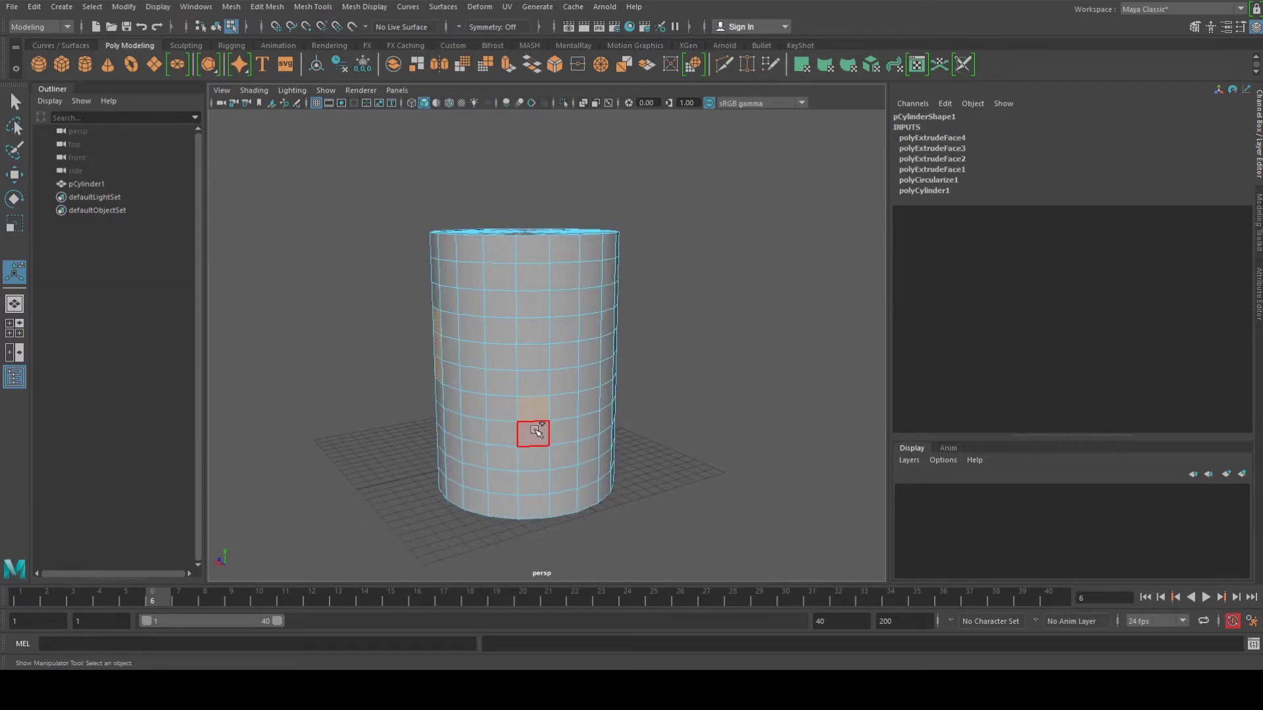
shift+click(537, 434)
mouse_move(539, 454)
shift+mouse_down()
mouse_move(586, 446)
mouse_move(586, 423)
mouse_move(559, 413)
shift+mouse_up()
alt+drag(472, 443, 550, 436)
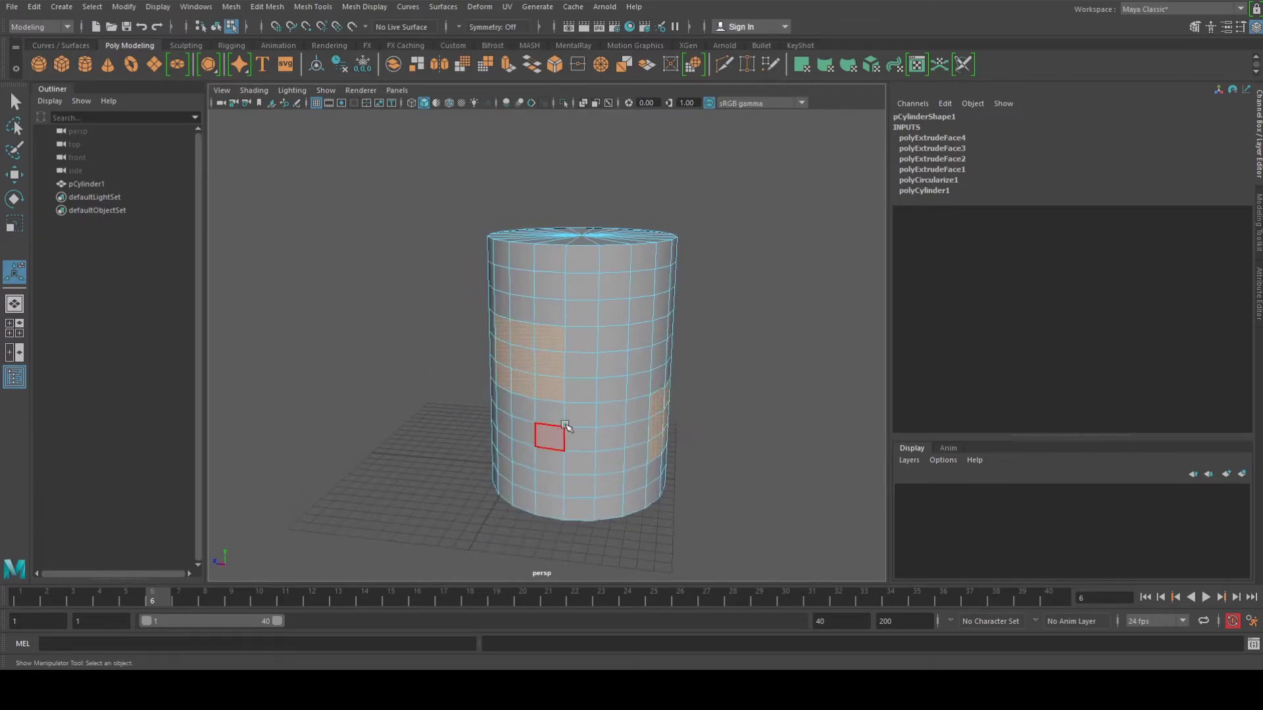
Step: Circularize both selected face blocks at once, inspect the two circles around the cylinder, and undo the circularizing
shift+right_drag(571, 372, 536, 474)
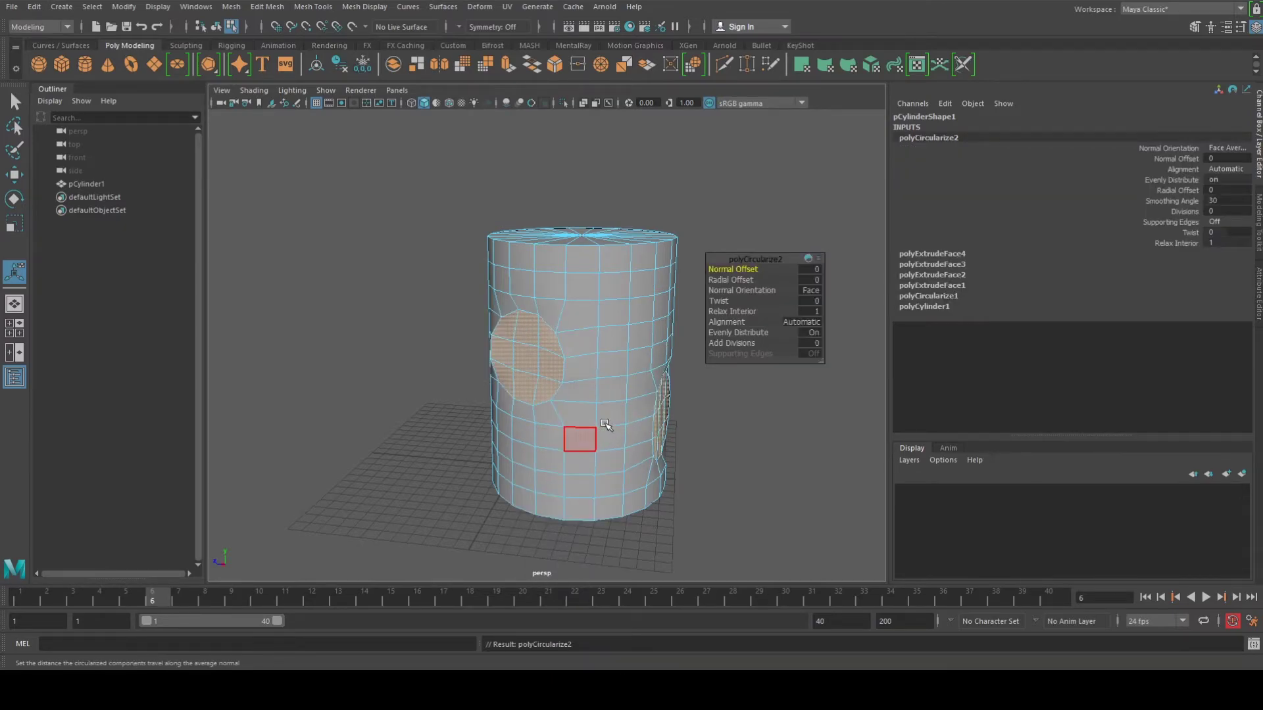
alt+drag(578, 425, 564, 422)
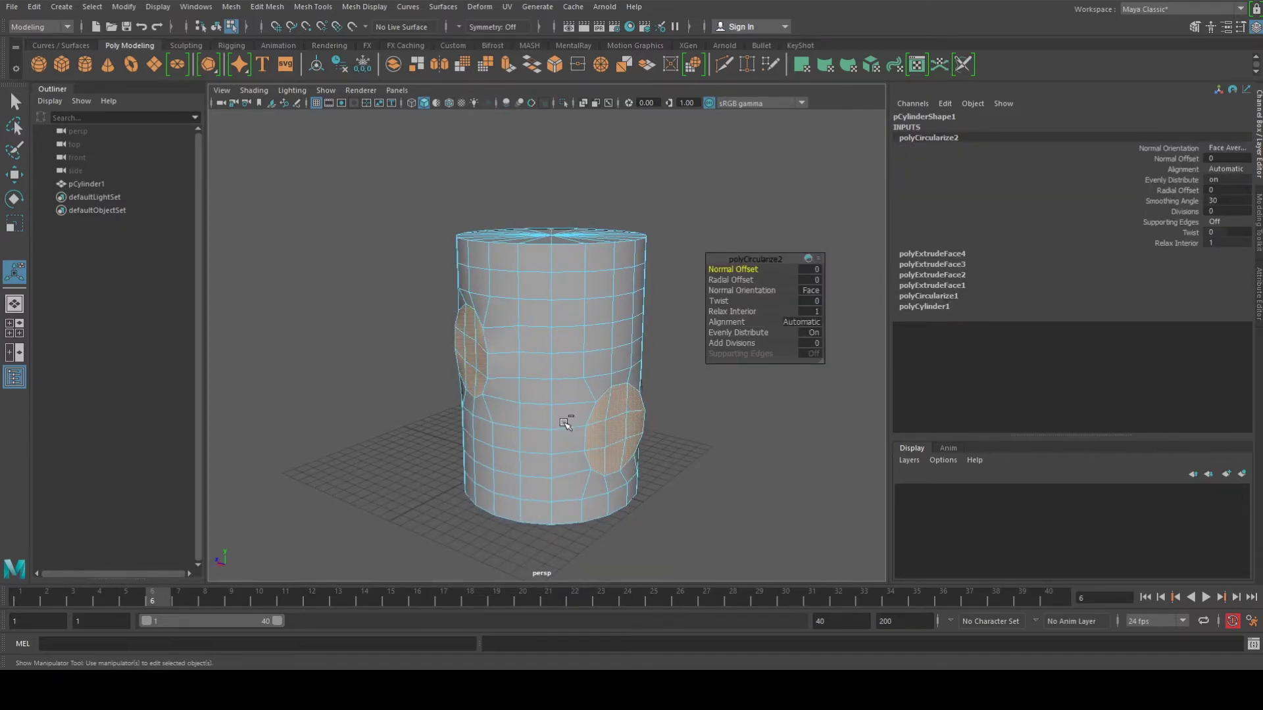
key(ctrl+z)
alt+drag(566, 417, 586, 346)
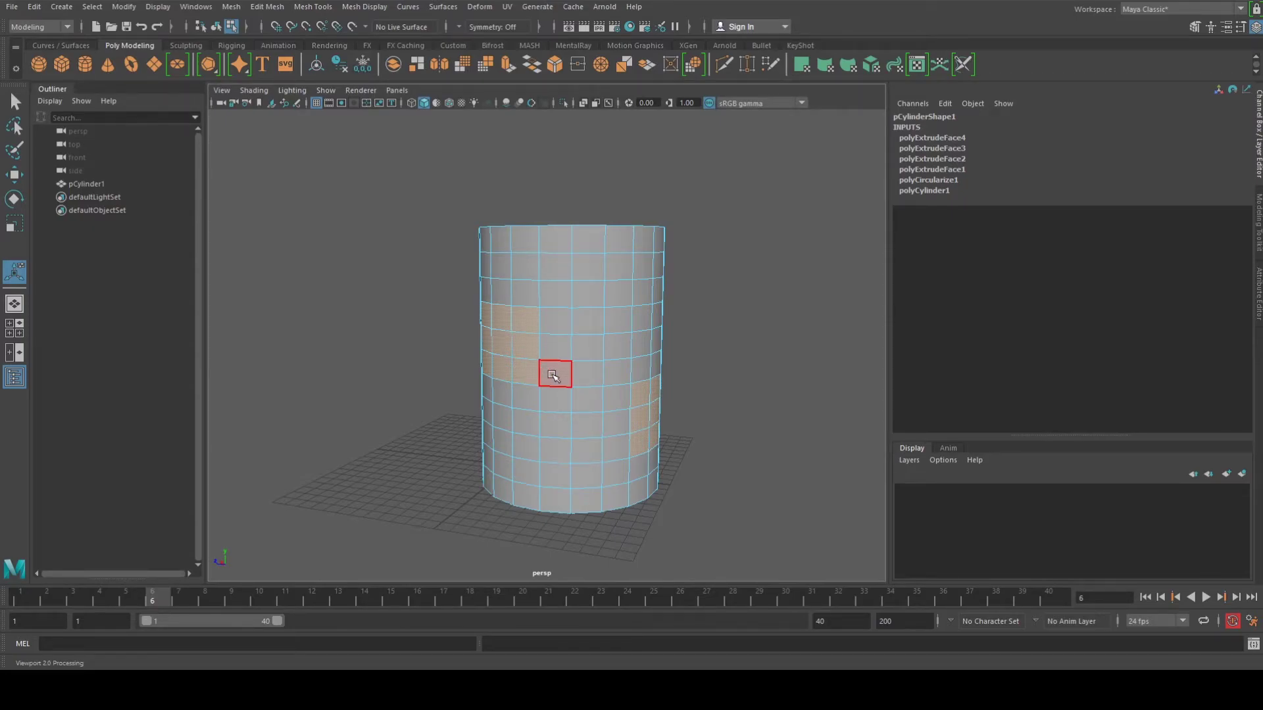
Step: Add a two-by-two block of faces higher up on the cylinder, above the lower selected block, to the selection
alt+drag(554, 366, 513, 403)
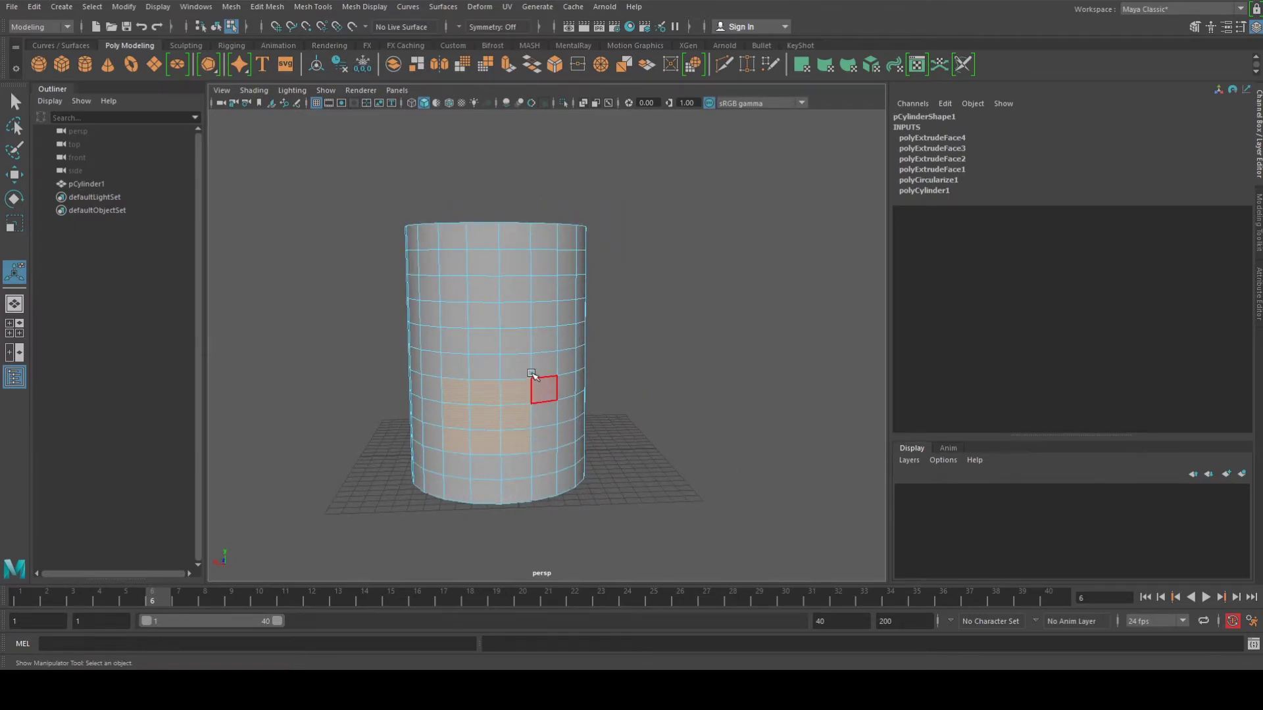
shift+click(483, 316)
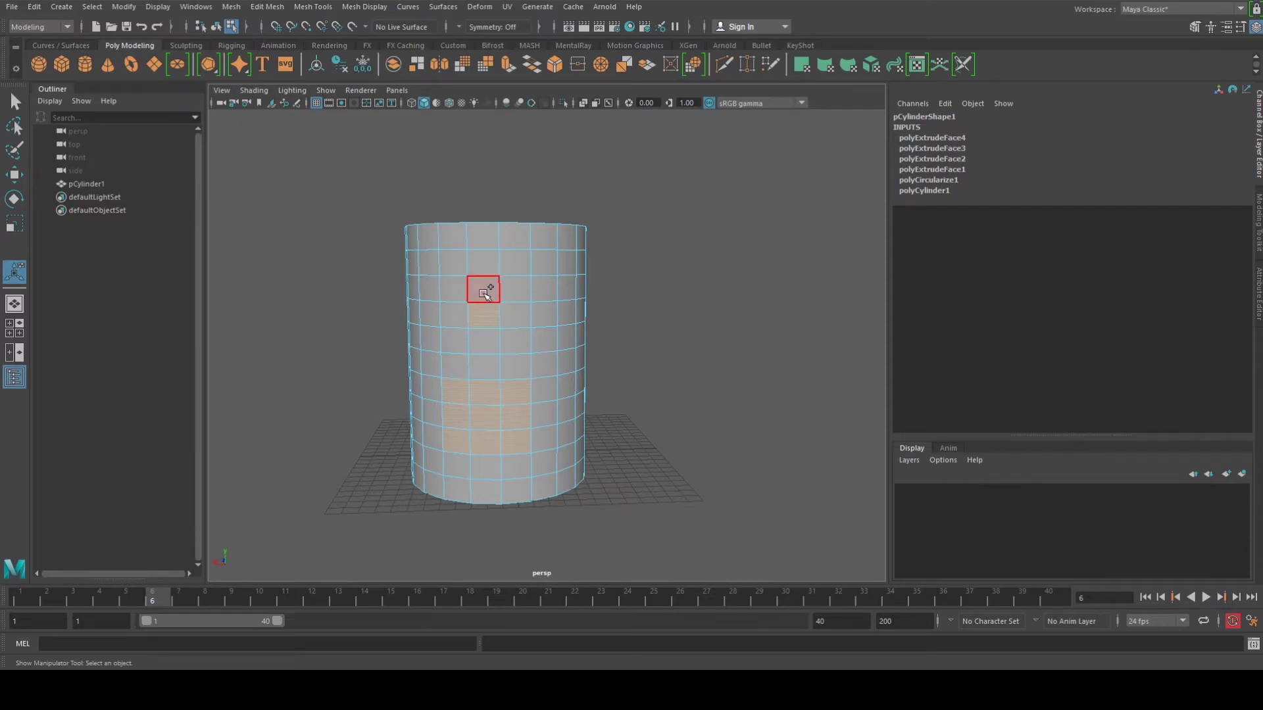
shift+click(485, 287)
shift+click(509, 289)
shift+click(511, 315)
Step: Circularize the three selected face groups together and set the alignment to Surface (average)
alt+drag(403, 386, 517, 396)
mouse_move(541, 354)
shift+right_down()
mouse_move(509, 384)
mouse_move(526, 457)
shift+right_up()
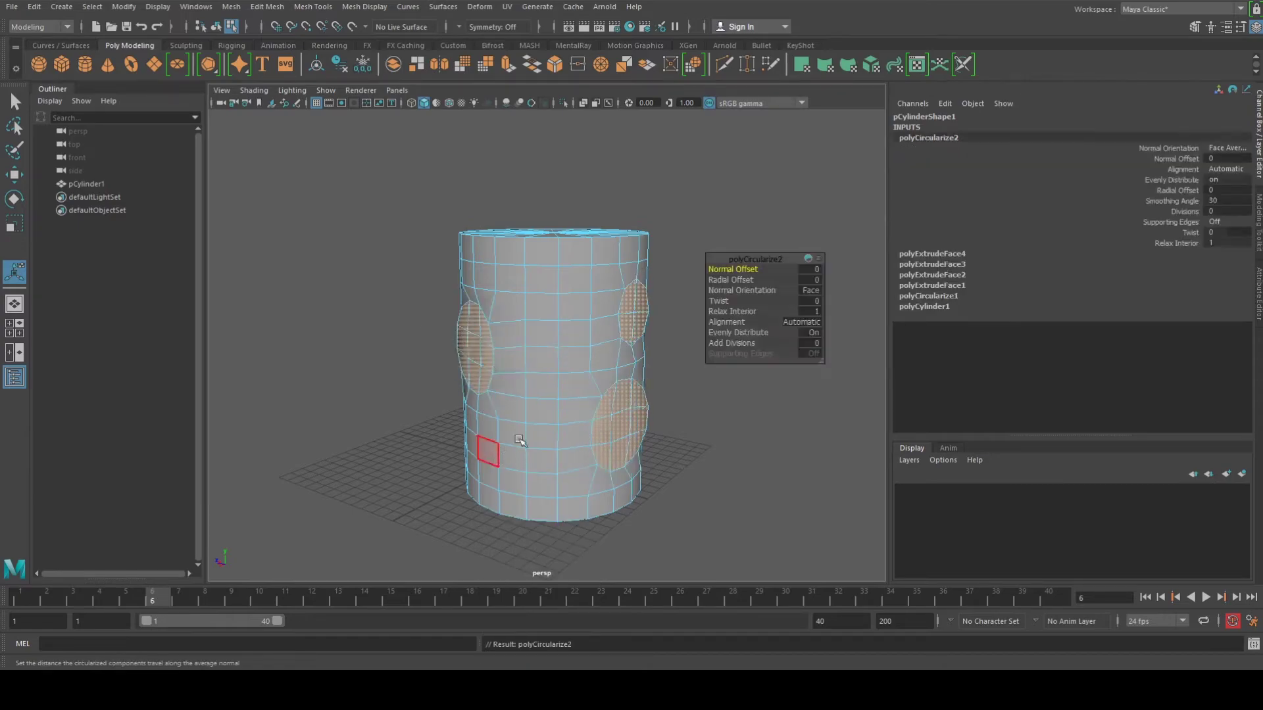
alt+drag(484, 395, 536, 409)
click(801, 322)
click(815, 356)
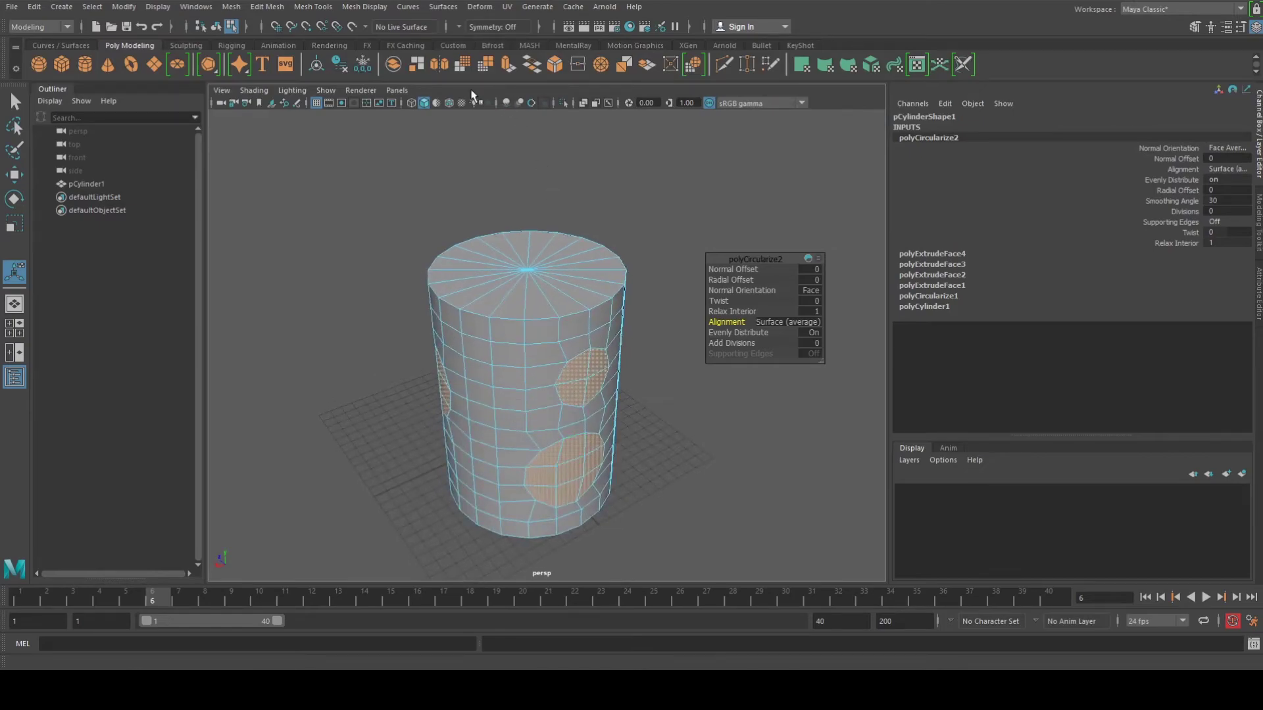
Step: Extrude the three round face groups outward by a Local Translate Z of about 1.174
click(507, 63)
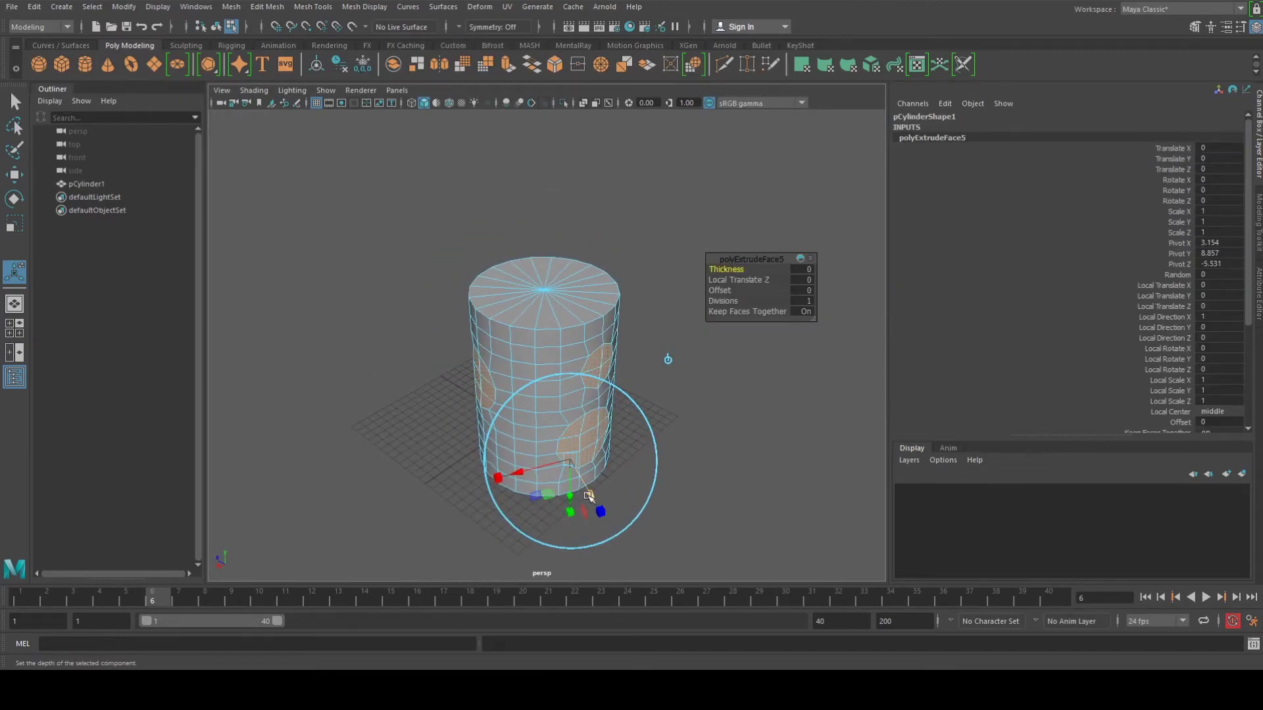
drag(599, 512, 624, 547)
Step: Extrude the three round face groups again by a Local Translate Z of about 5.252 and preview the mesh smoothed in object mode
key(g)
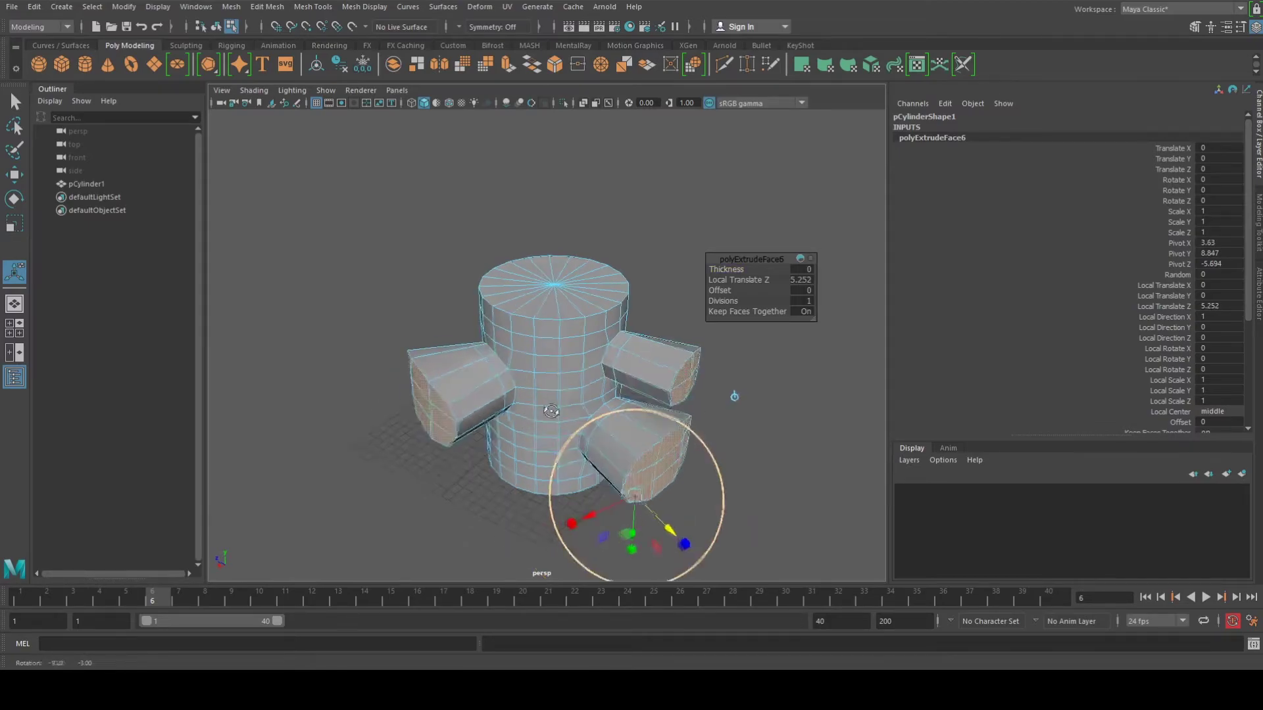
key(3)
right_click(508, 274)
right_drag(517, 261, 540, 241)
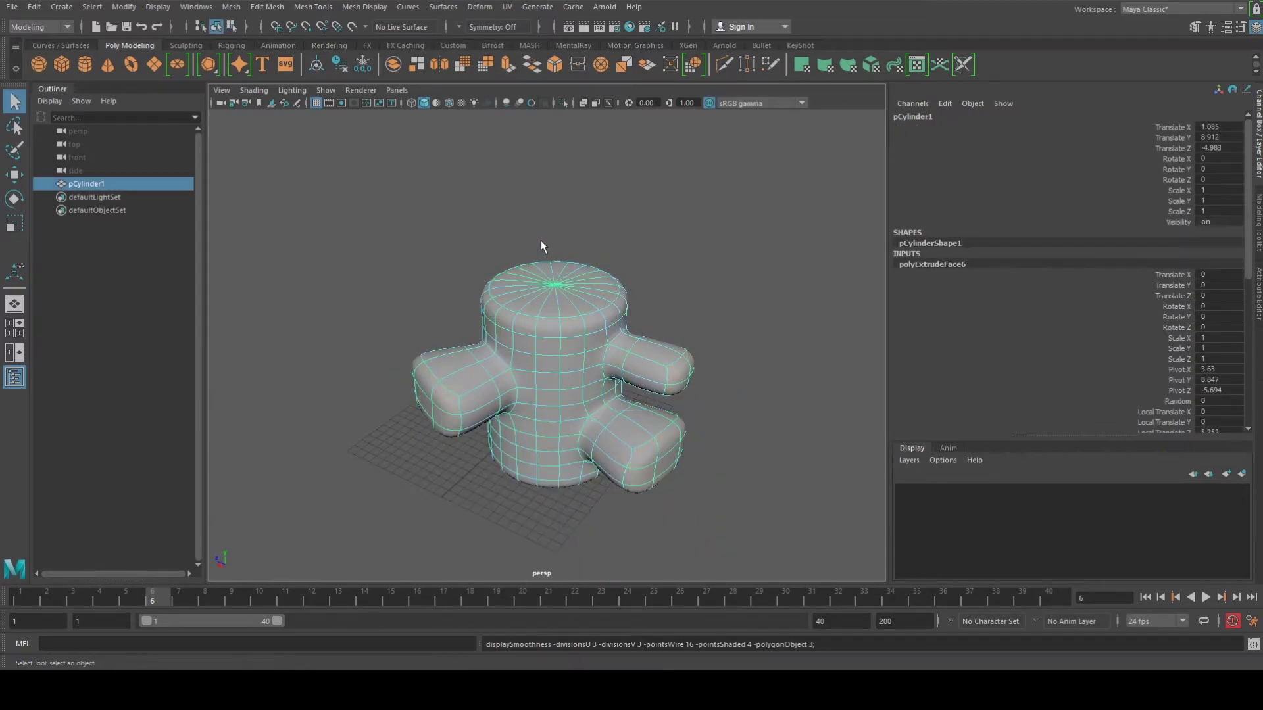
click(540, 241)
Step: Undo the switch to object mode and the second extrusion of the three round face groups
key(ctrl+z)
key(ctrl+z)
alt+drag(449, 333, 503, 409)
key(ctrl+z)
key(ctrl+z)
key(ctrl+z)
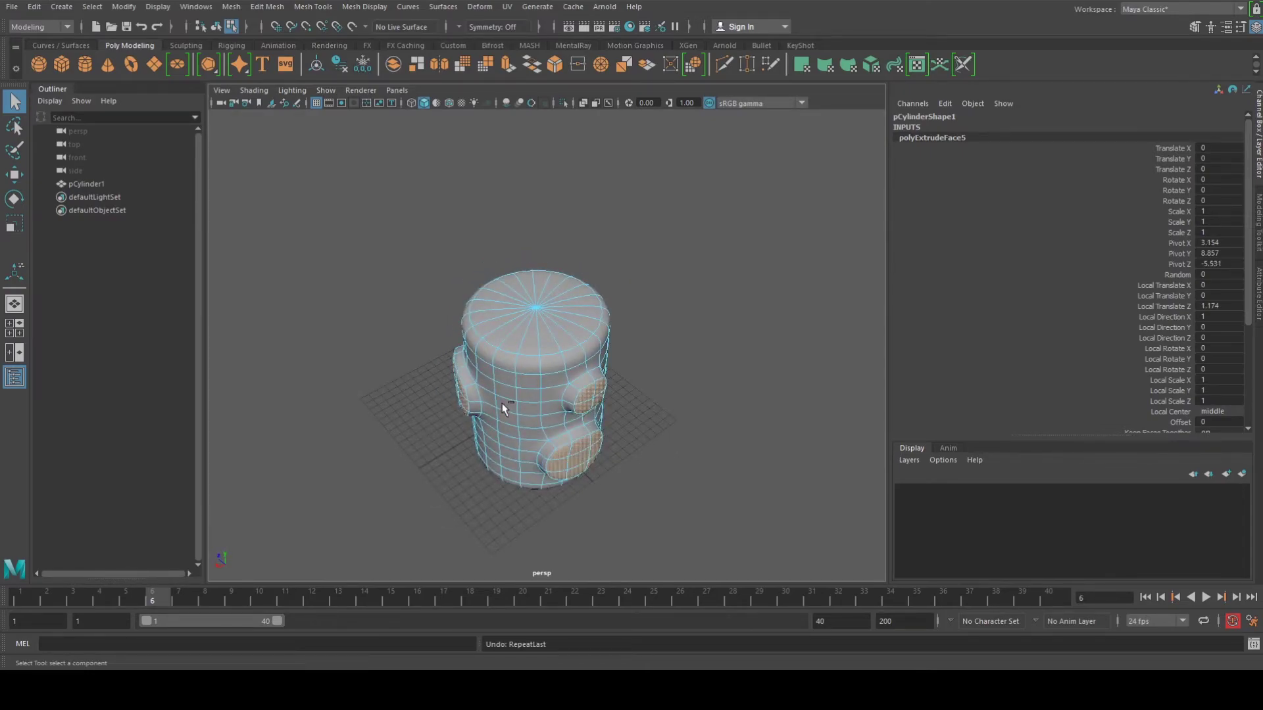
Step: Return to object mode, deselect the cylinder, and examine the smoothed round cut and protrusions from all sides
key(r)
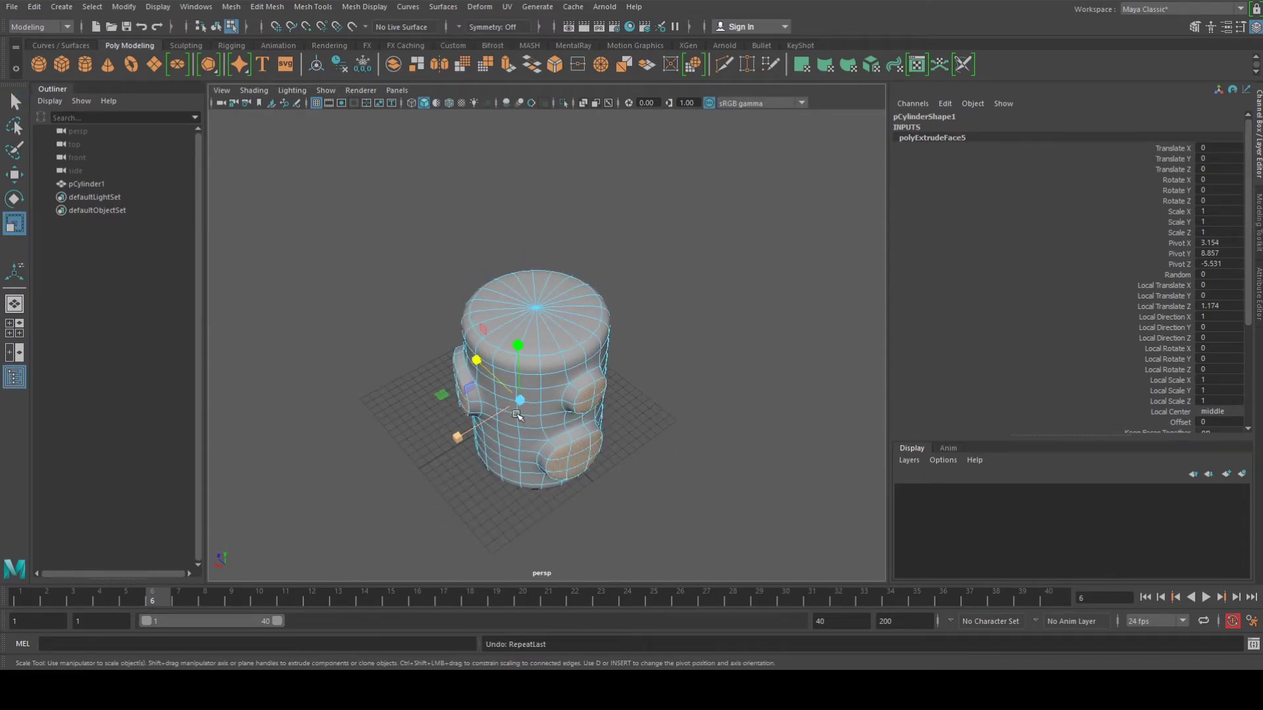
alt+drag(515, 409, 611, 296)
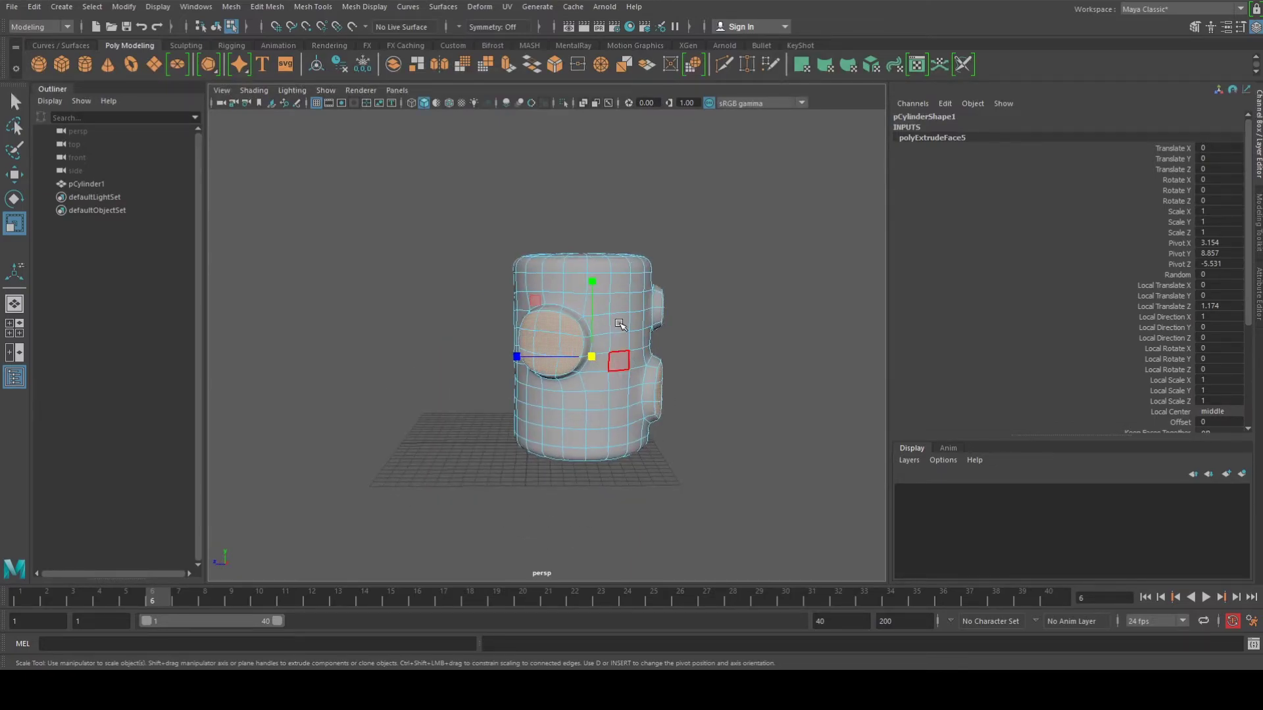
right_drag(611, 296, 703, 258)
click(703, 258)
alt+drag(600, 334, 662, 342)
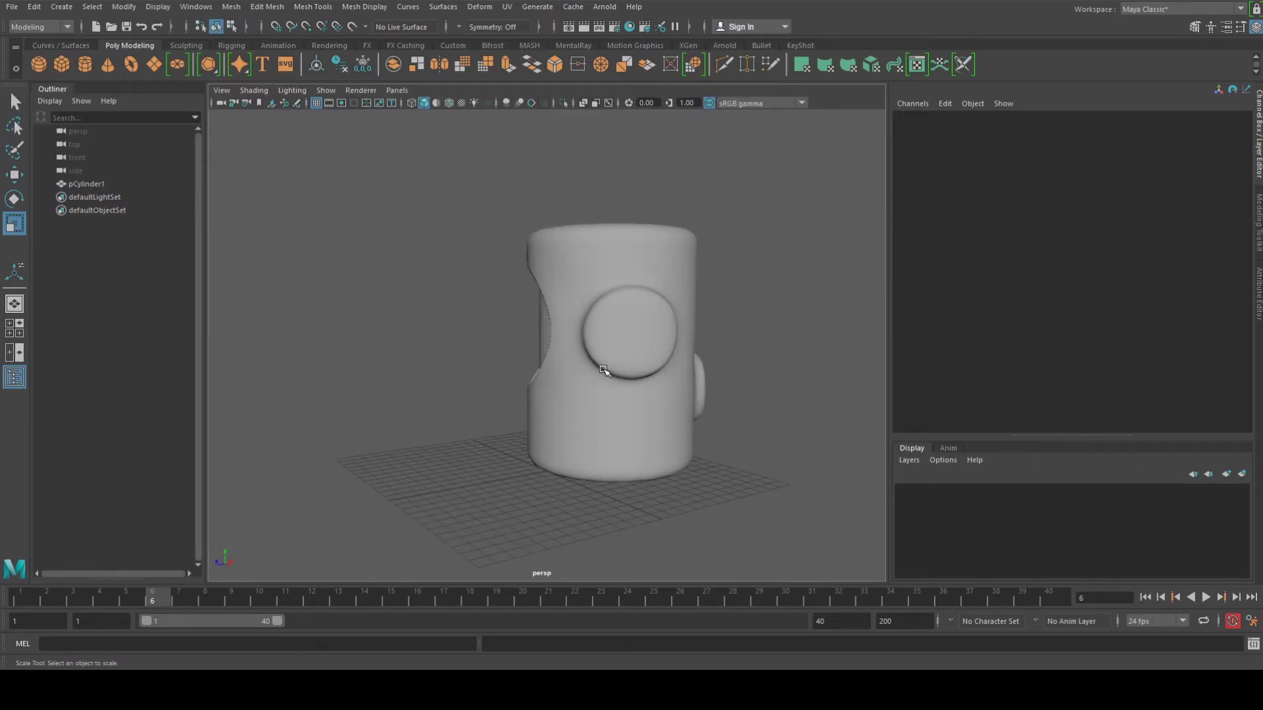
alt+drag(604, 370, 685, 431)
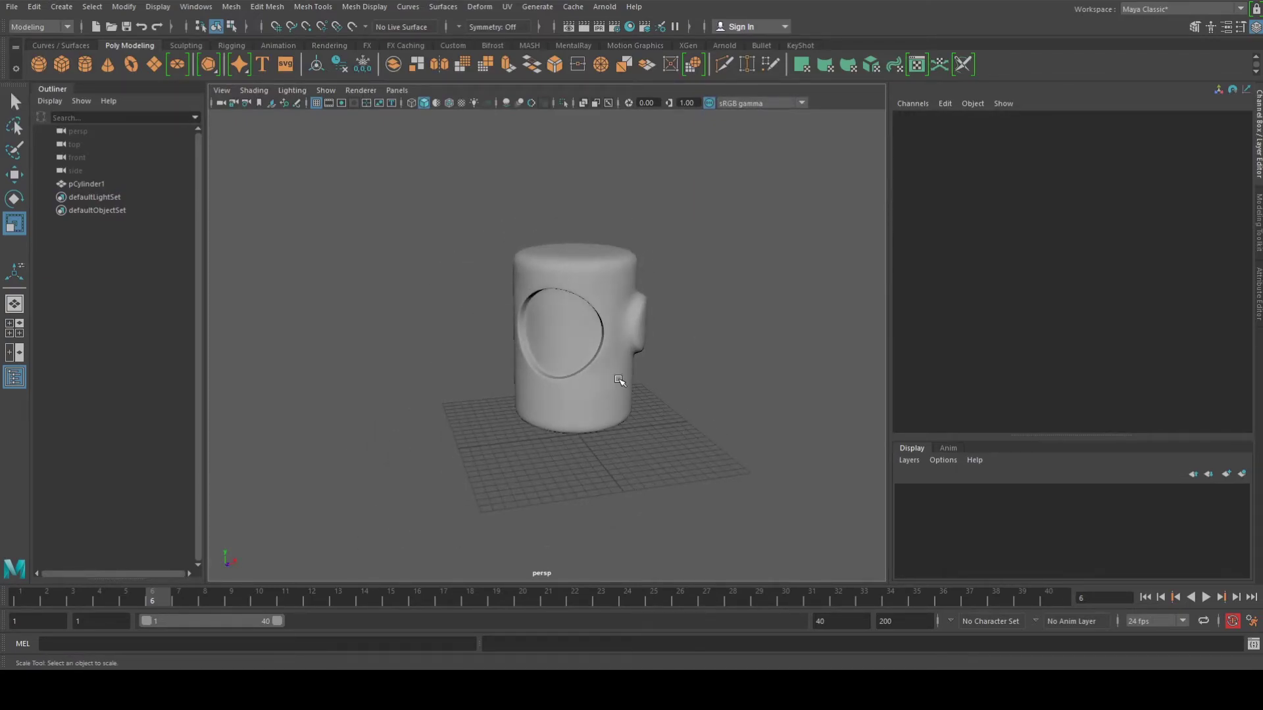
alt+drag(619, 380, 268, 369)
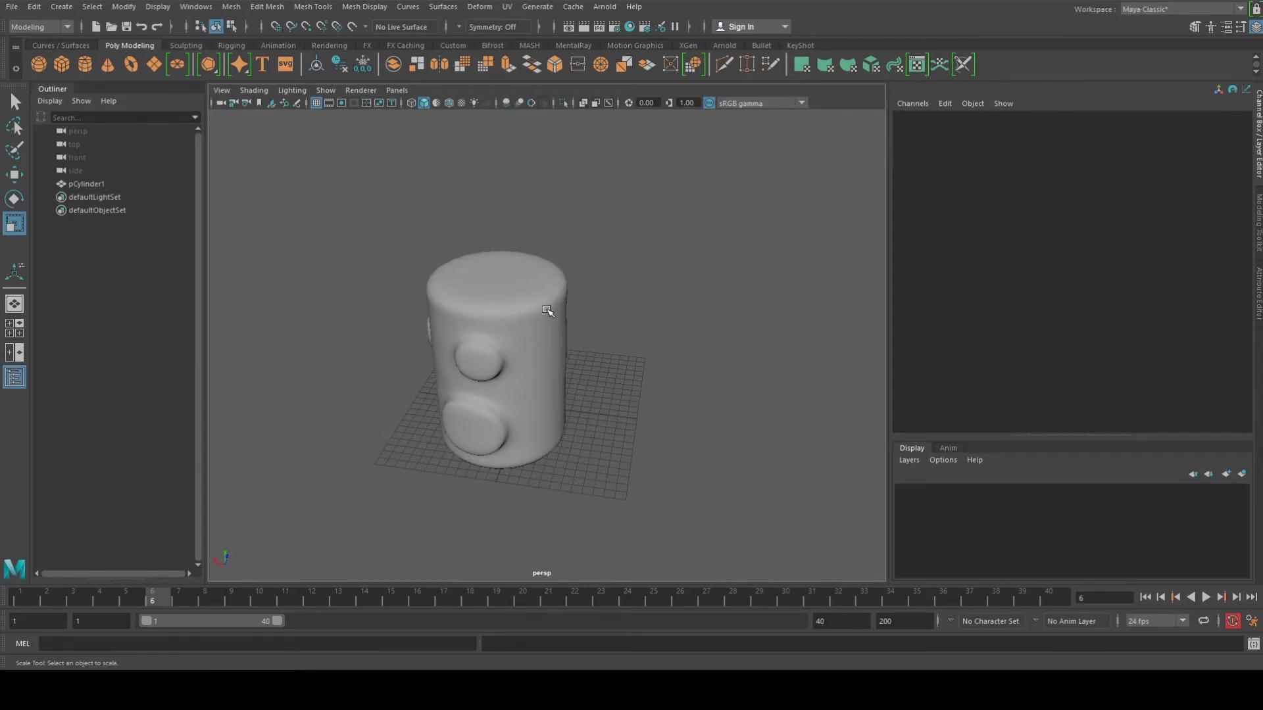
Step: Switch the cylinder to face selection and select a two-by-two block of plain faces low on its side
click(513, 331)
alt+drag(513, 331, 465, 329)
mouse_move(488, 359)
shift+right_down()
mouse_move(472, 441)
mouse_move(492, 354)
mouse_move(489, 368)
shift+right_up()
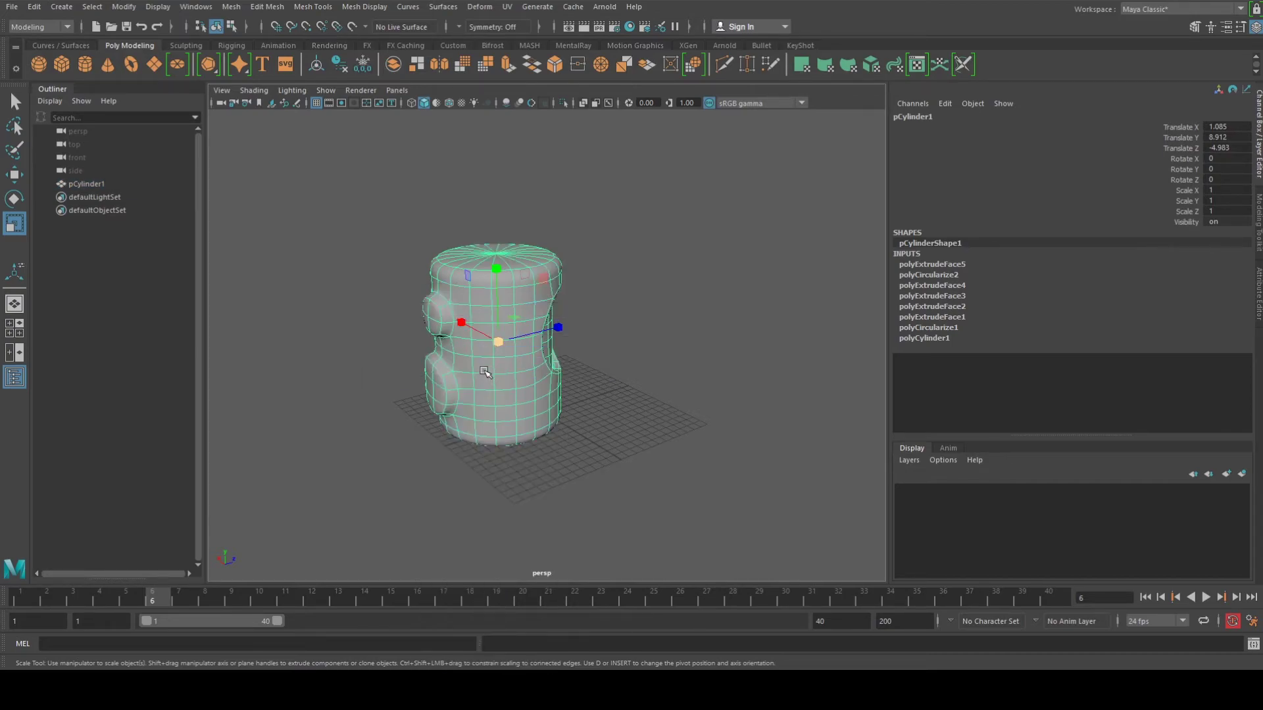
click(573, 354)
click(516, 400)
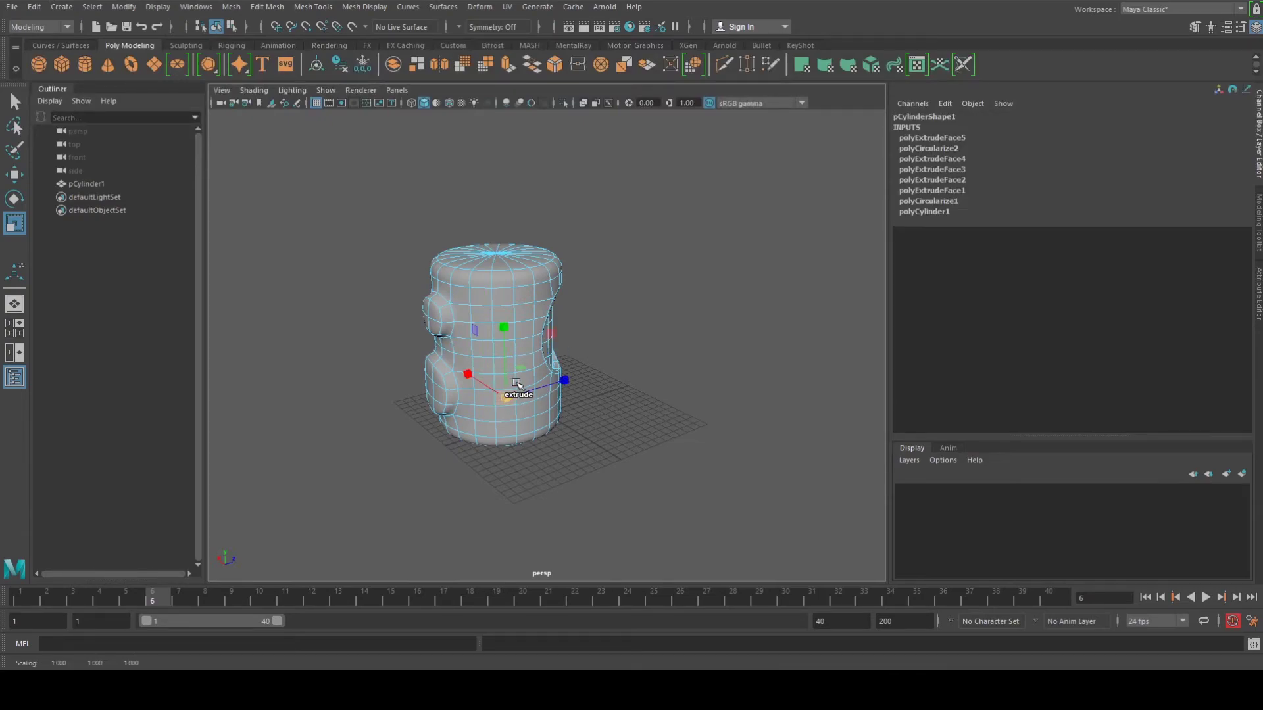
scroll(517, 384, up, 6)
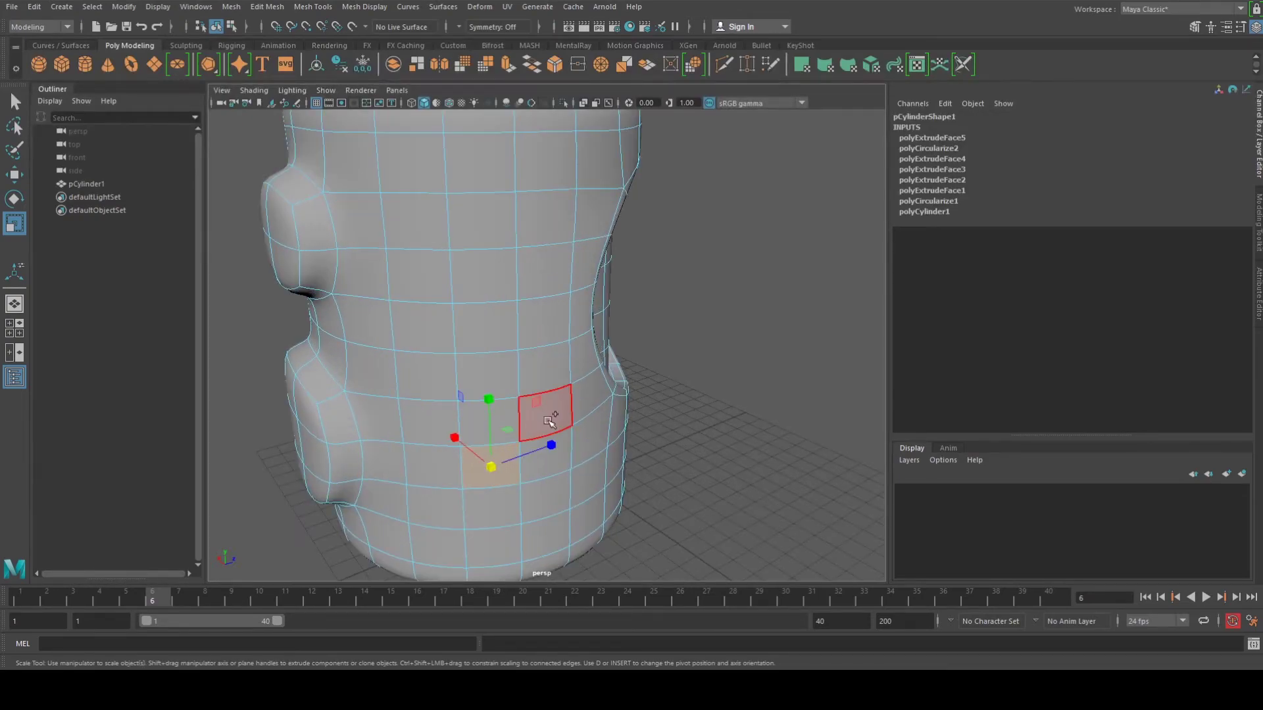
shift+click(550, 421)
shift+click(488, 426)
scroll(490, 439, down, 4)
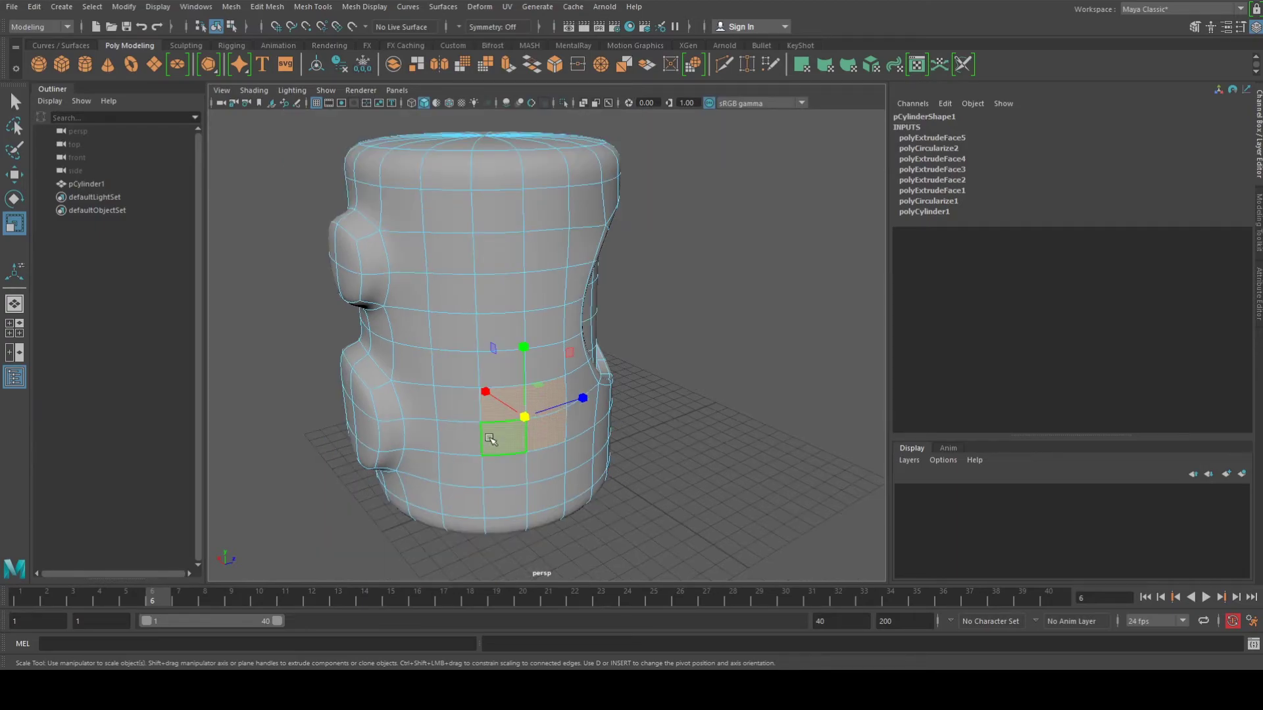
Step: Open the Circularize options for the selected faces, look at the alignment choices, and close the options without applying
shift+right_drag(505, 385, 558, 504)
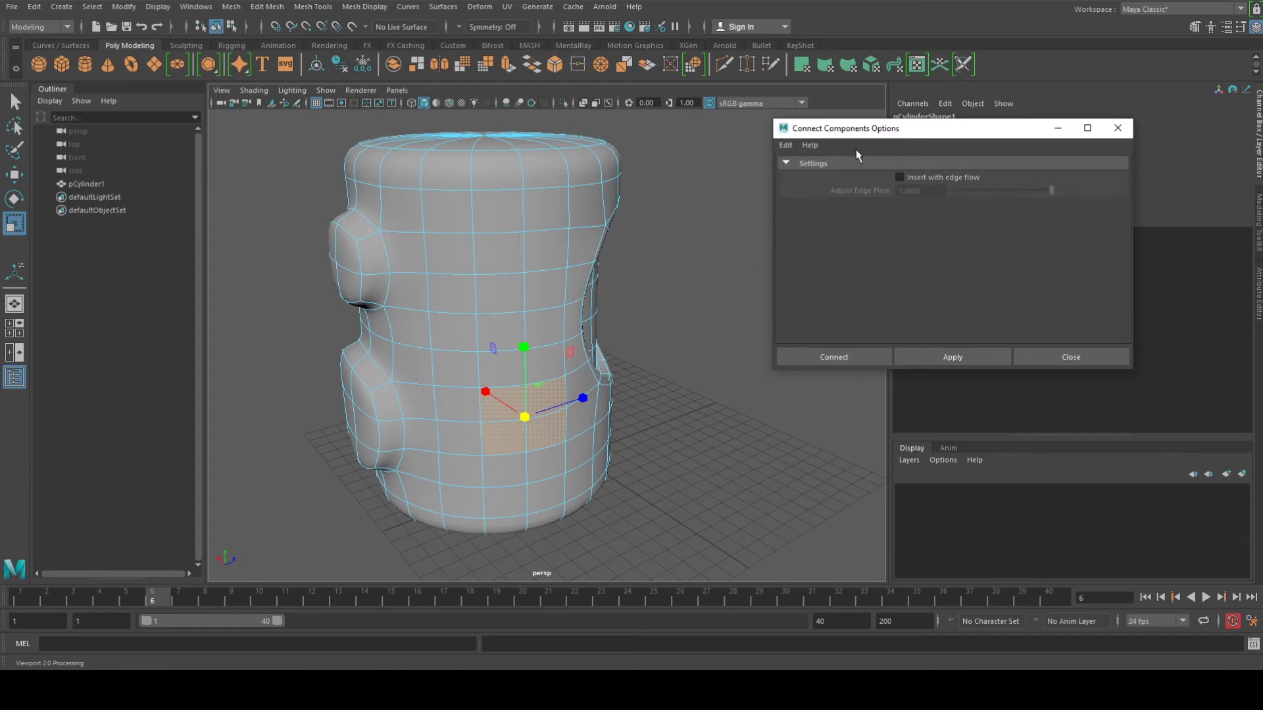
click(1118, 128)
shift+right_drag(513, 386, 563, 495)
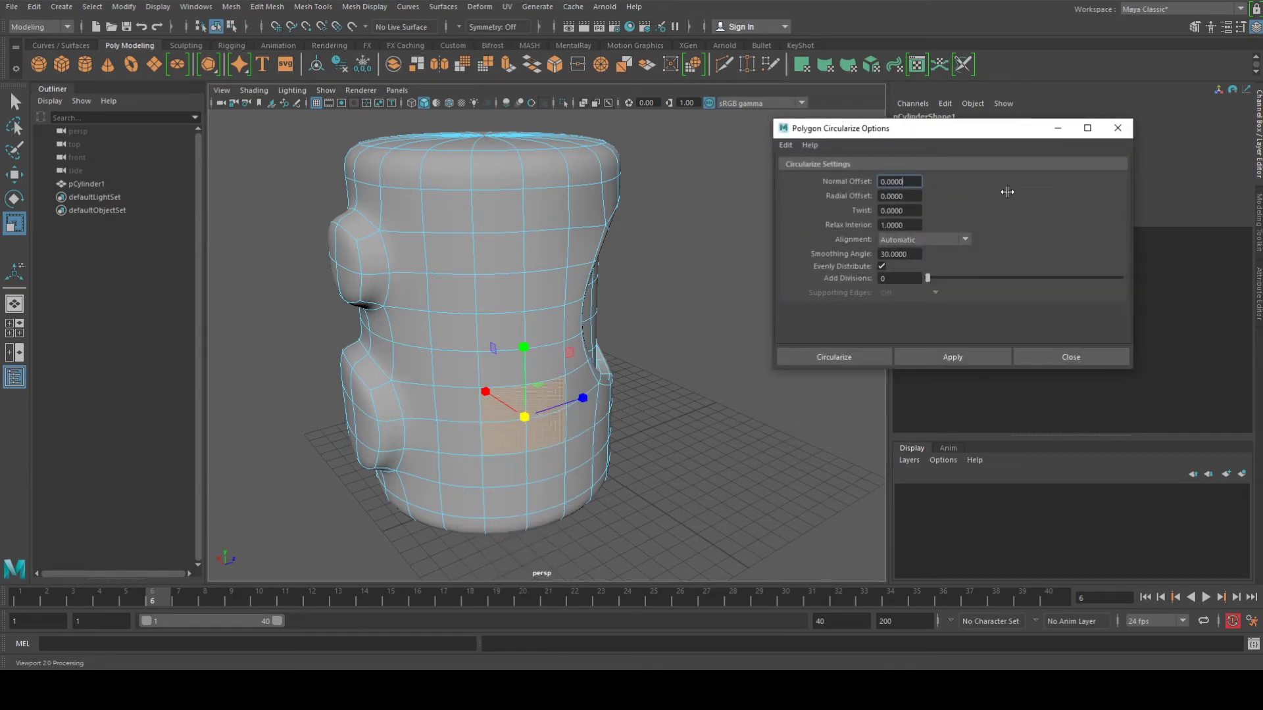
click(892, 240)
click(948, 219)
click(1063, 362)
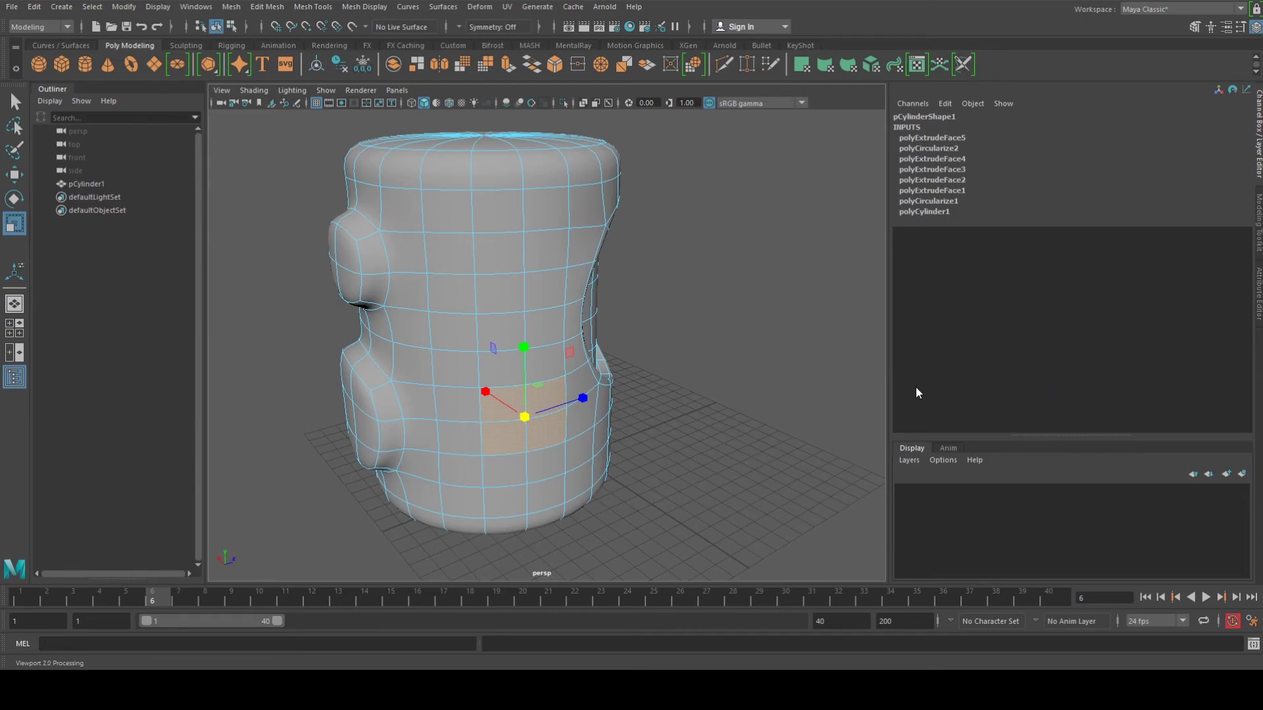
alt+drag(643, 332, 533, 311)
scroll(496, 351, down, 4)
scroll(527, 325, down, 3)
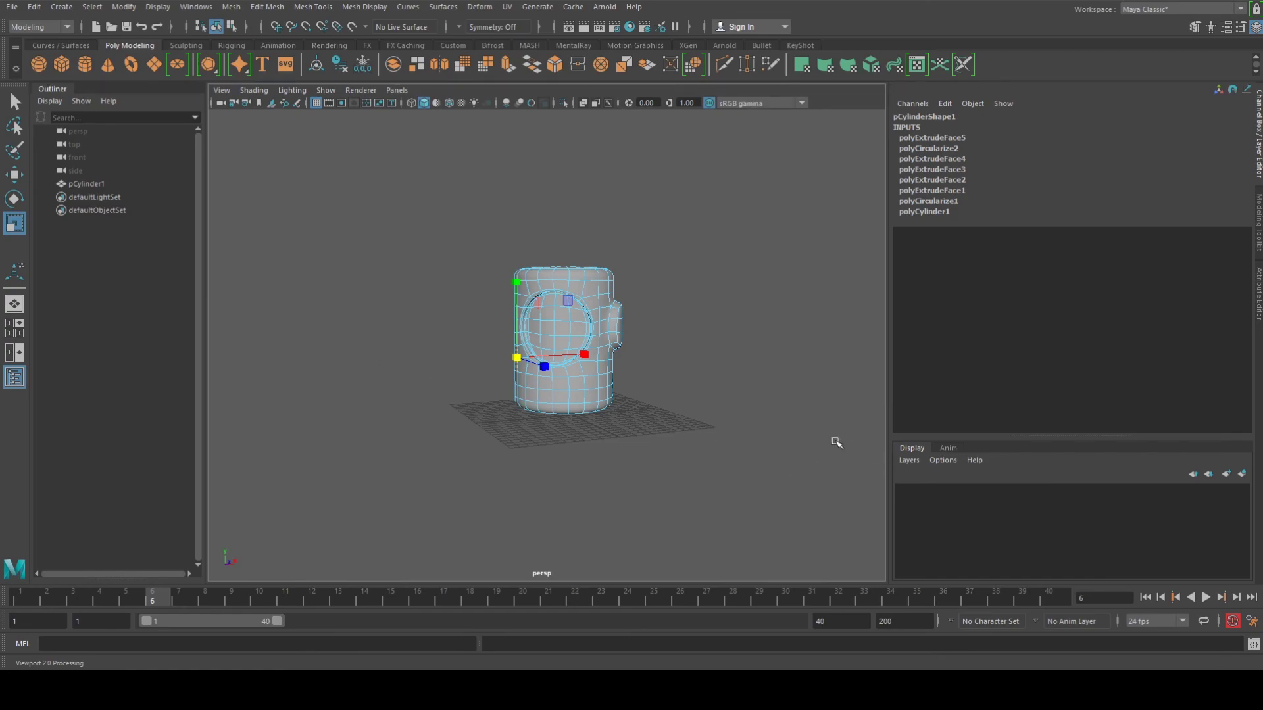
alt+drag(668, 408, 671, 434)
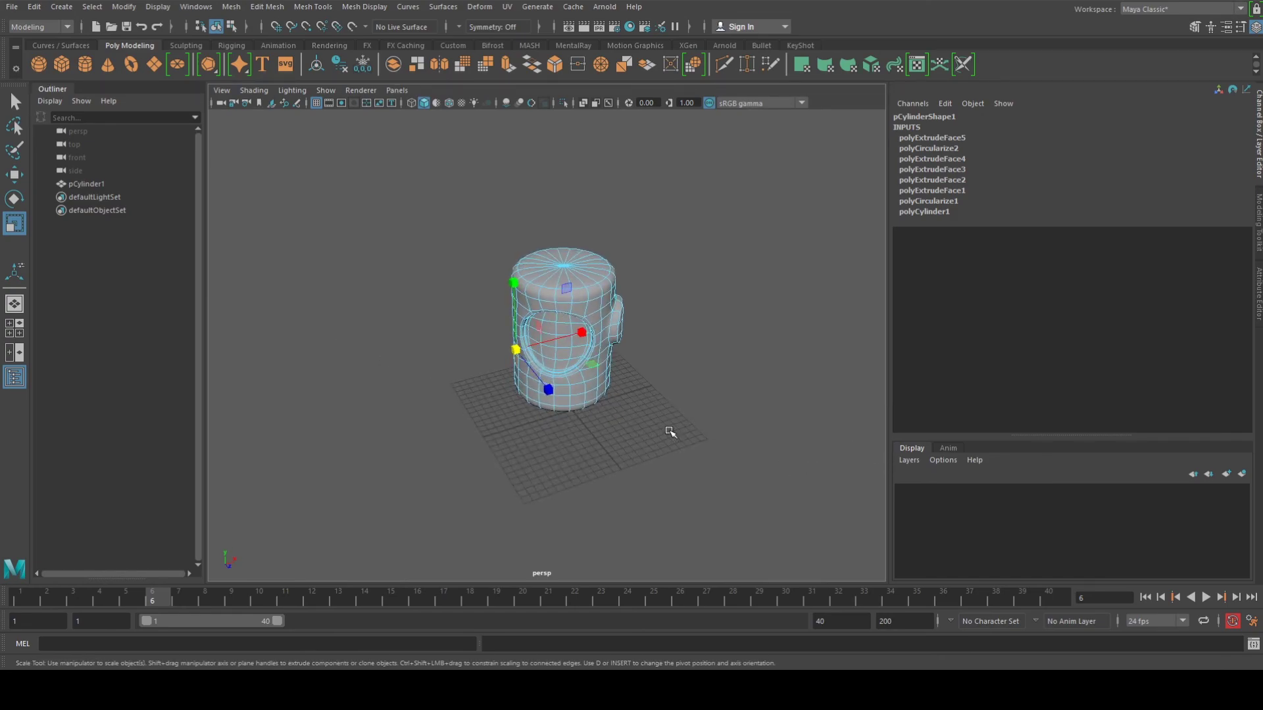
alt+drag(663, 417, 699, 423)
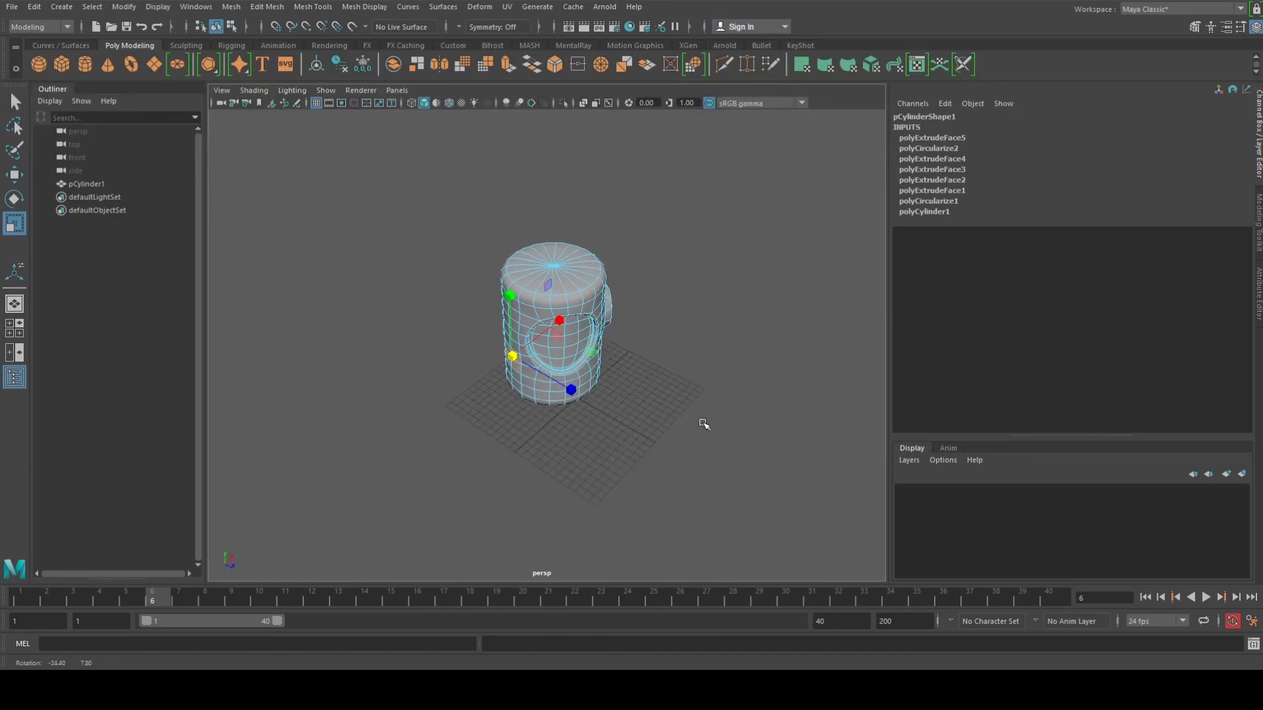